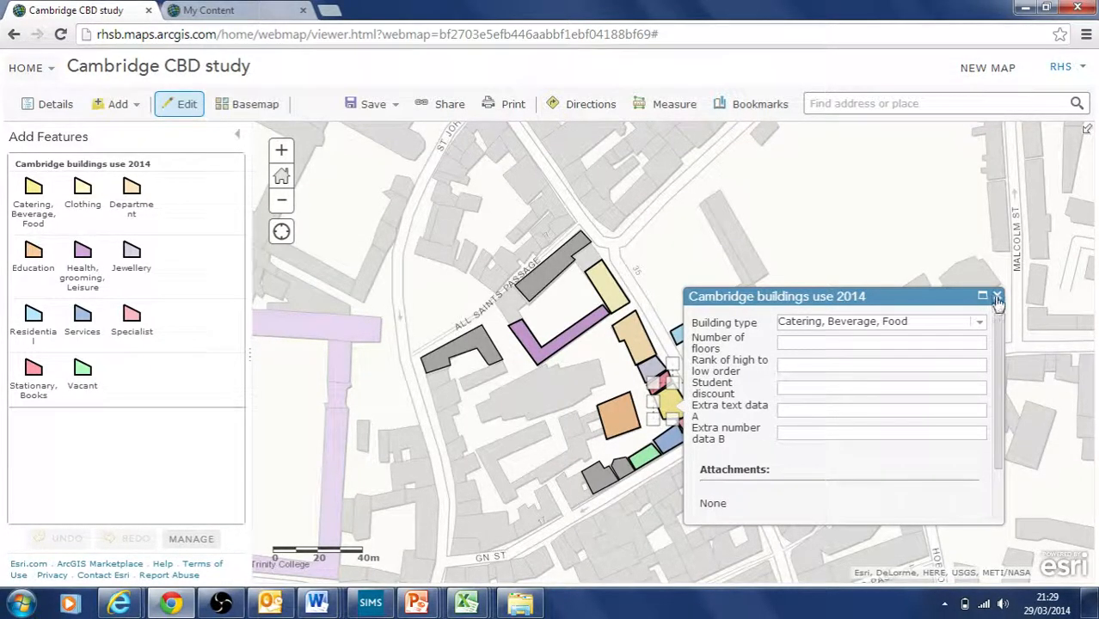
# Step: Close the Cambridge buildings use 2014 popup and show the Contents layer list
pyautogui.click(995, 296)
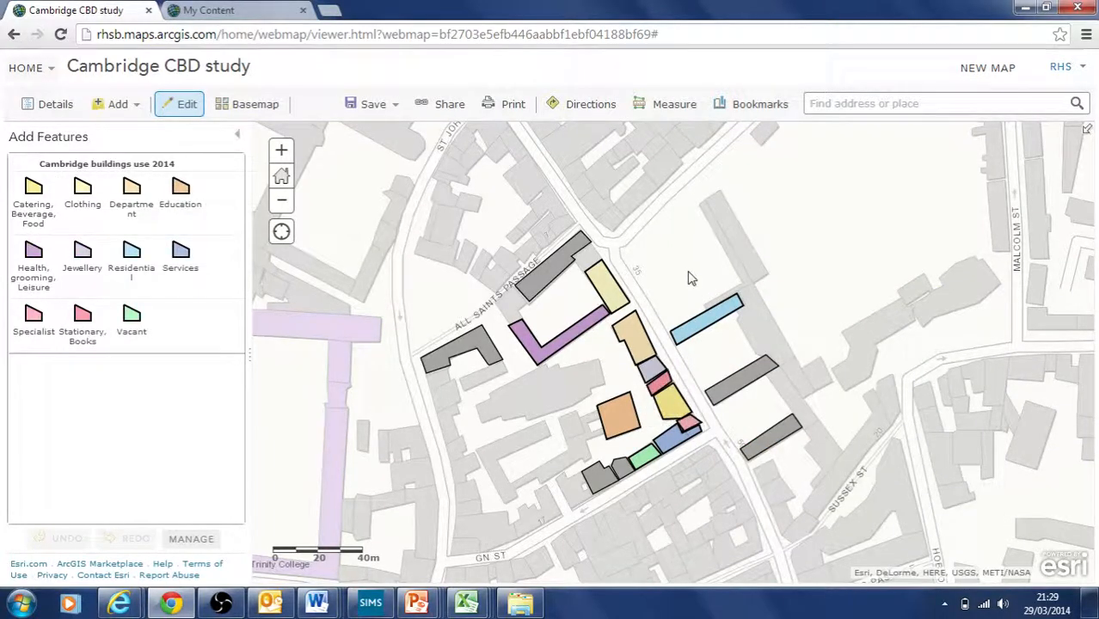
pyautogui.click(54, 105)
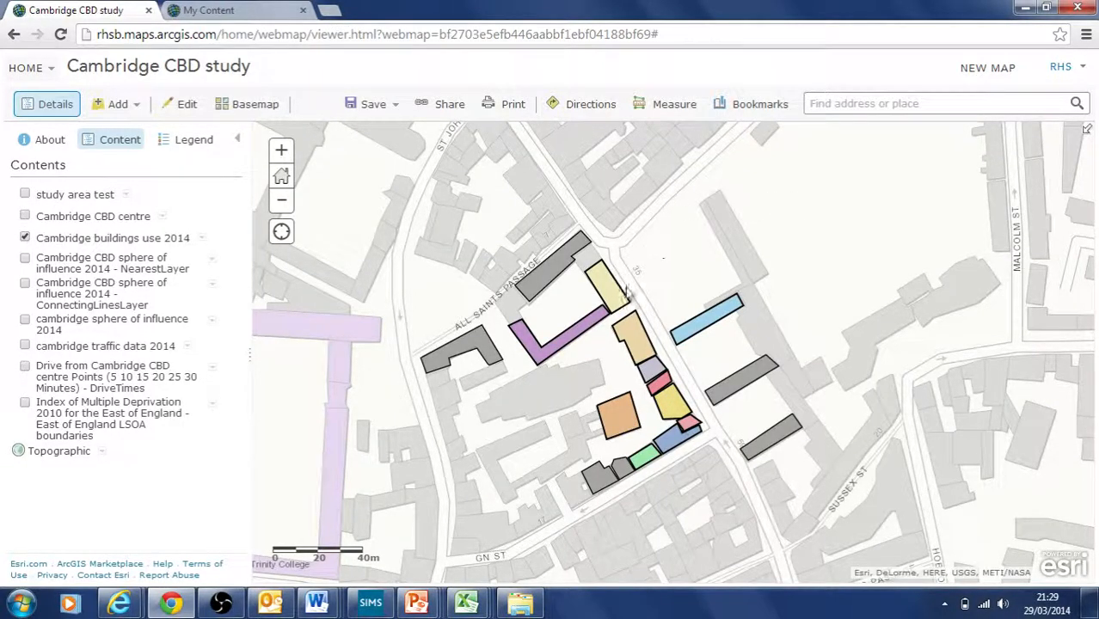
pyautogui.click(331, 11)
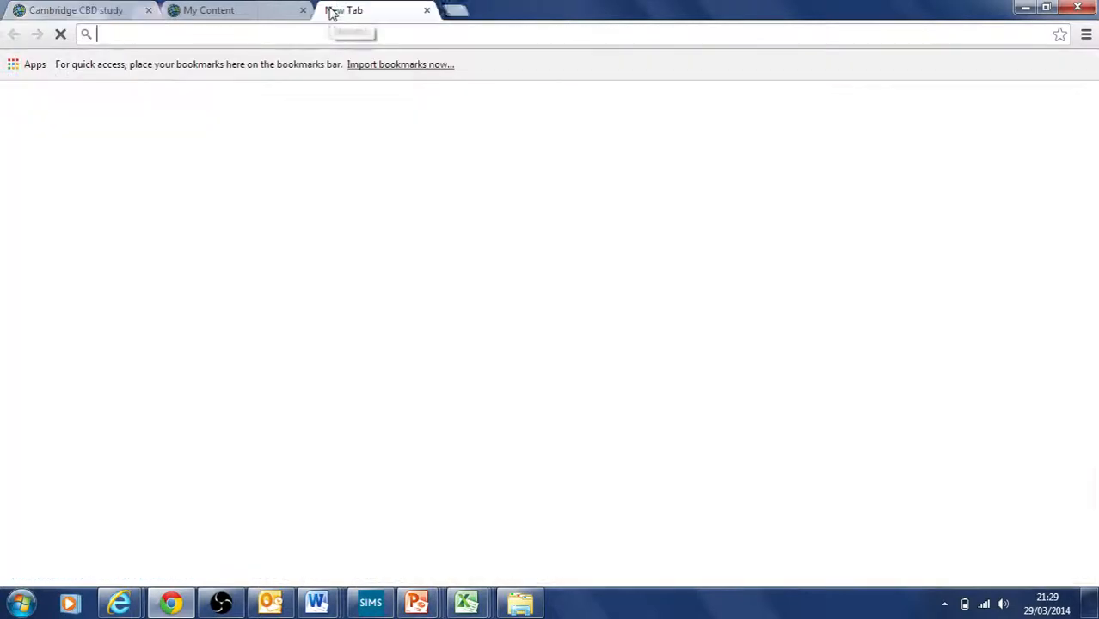
pyautogui.write('www.arcgis.com')
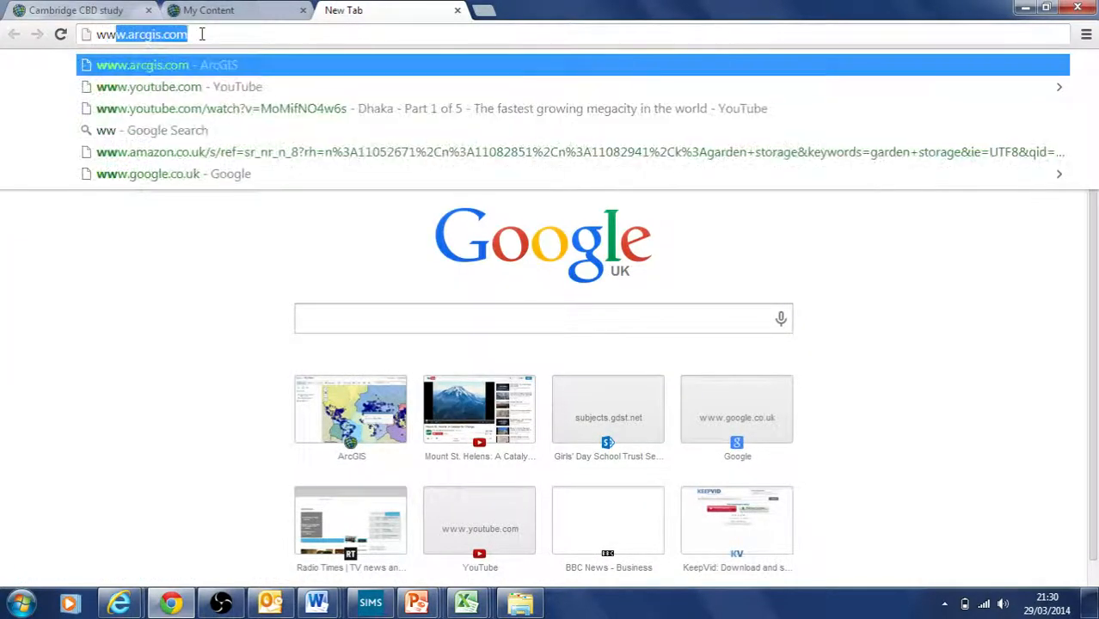
pyautogui.press('Return')
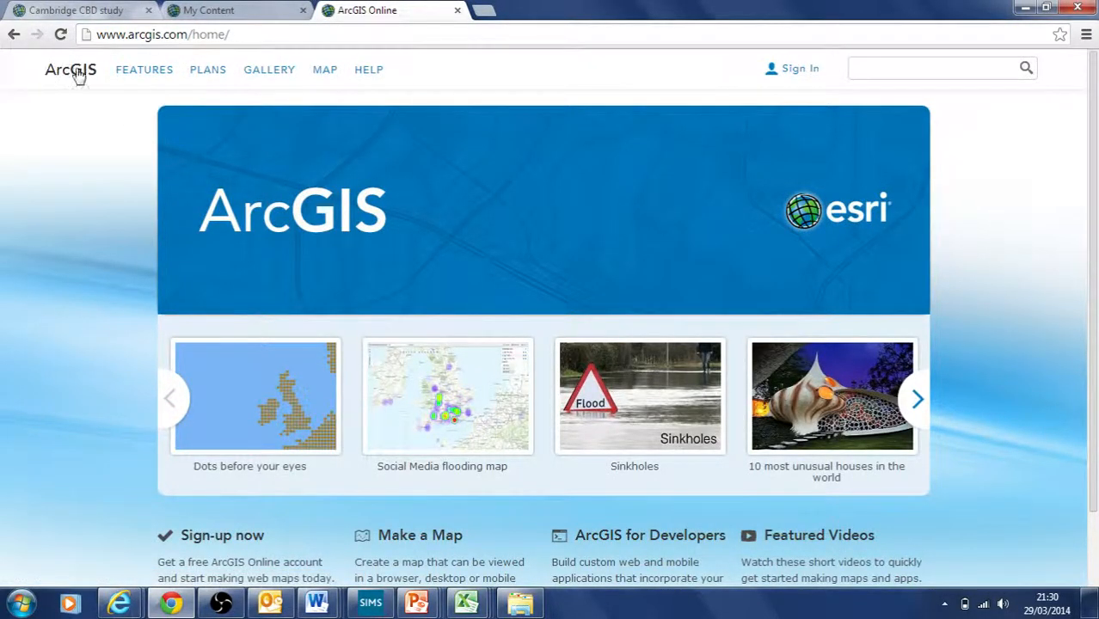
pyautogui.click(75, 78)
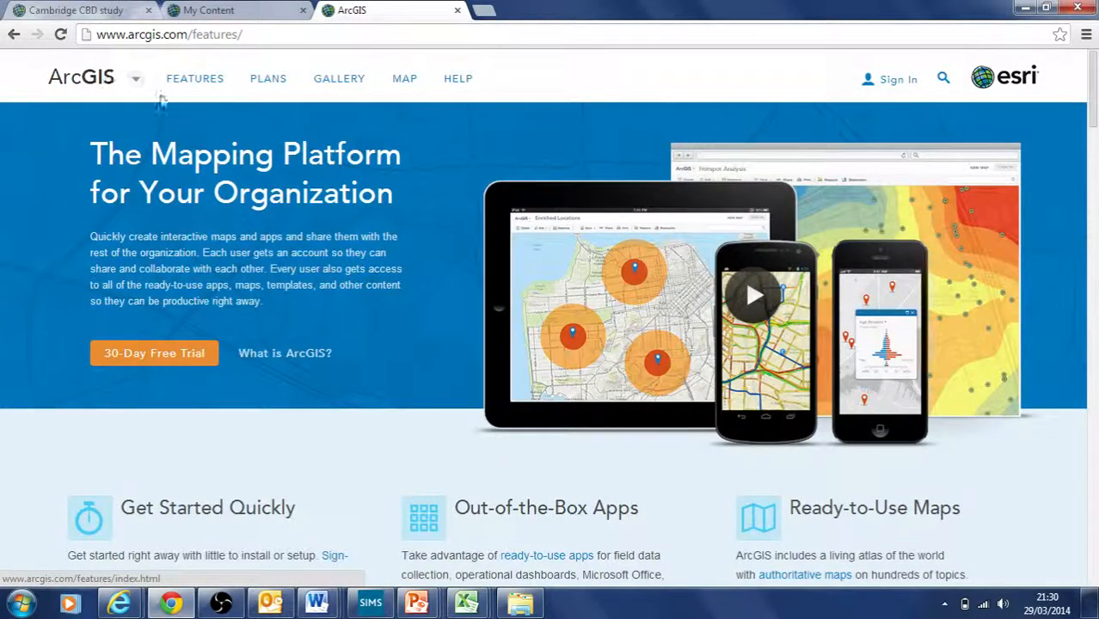
# Step: Switch to the ArcGIS for Developers site and open its Sign In page
pyautogui.click(137, 85)
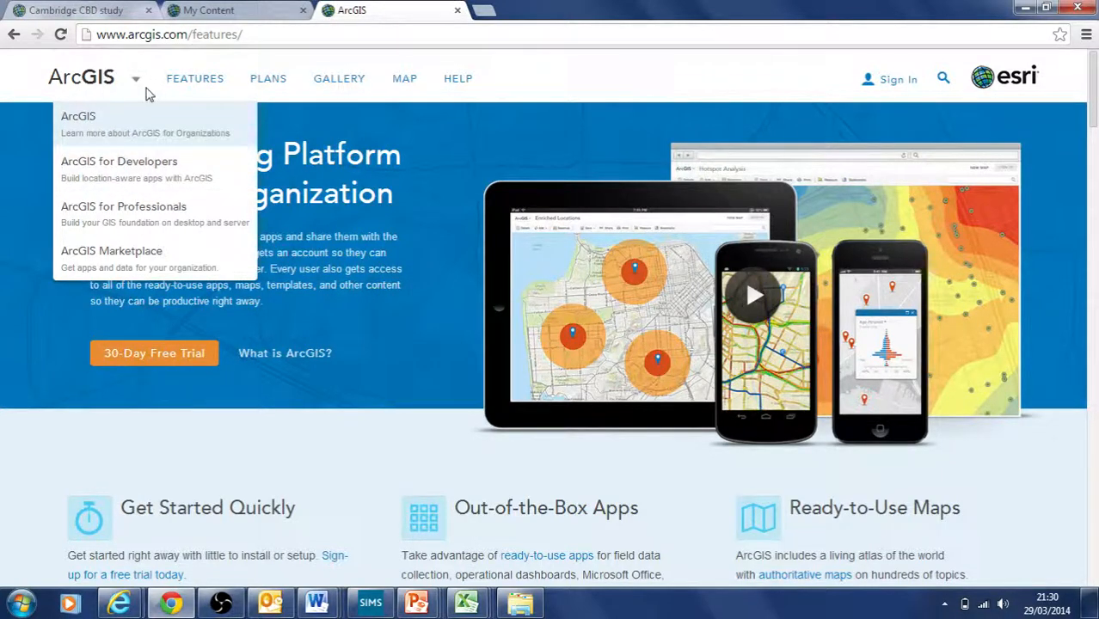
pyautogui.click(126, 168)
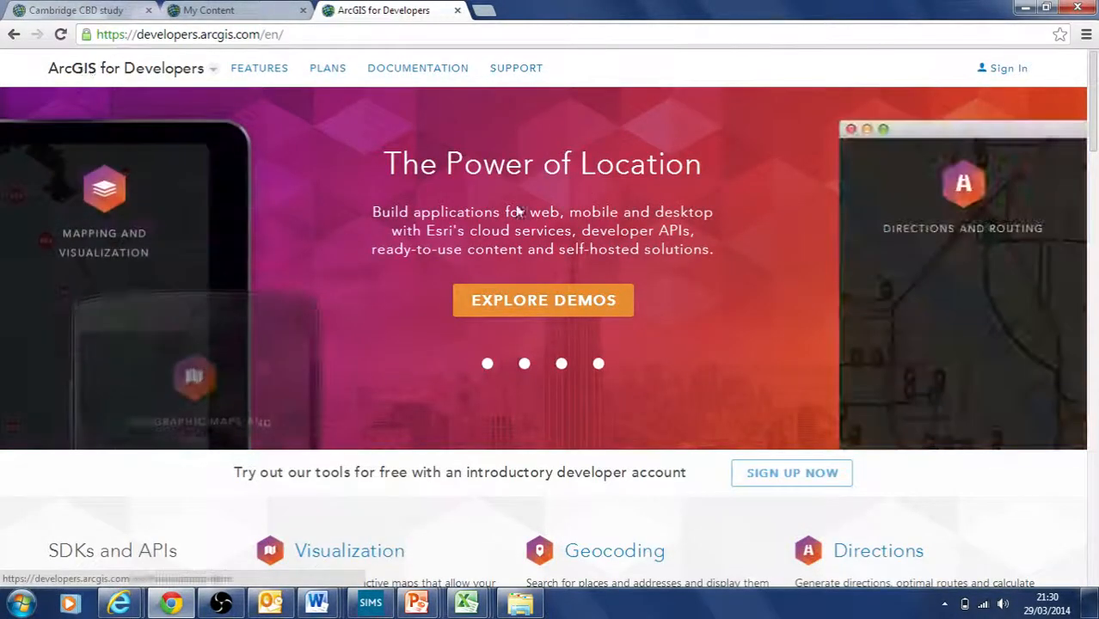
pyautogui.moveTo(1095, 78); pyautogui.dragTo(1094, 39)
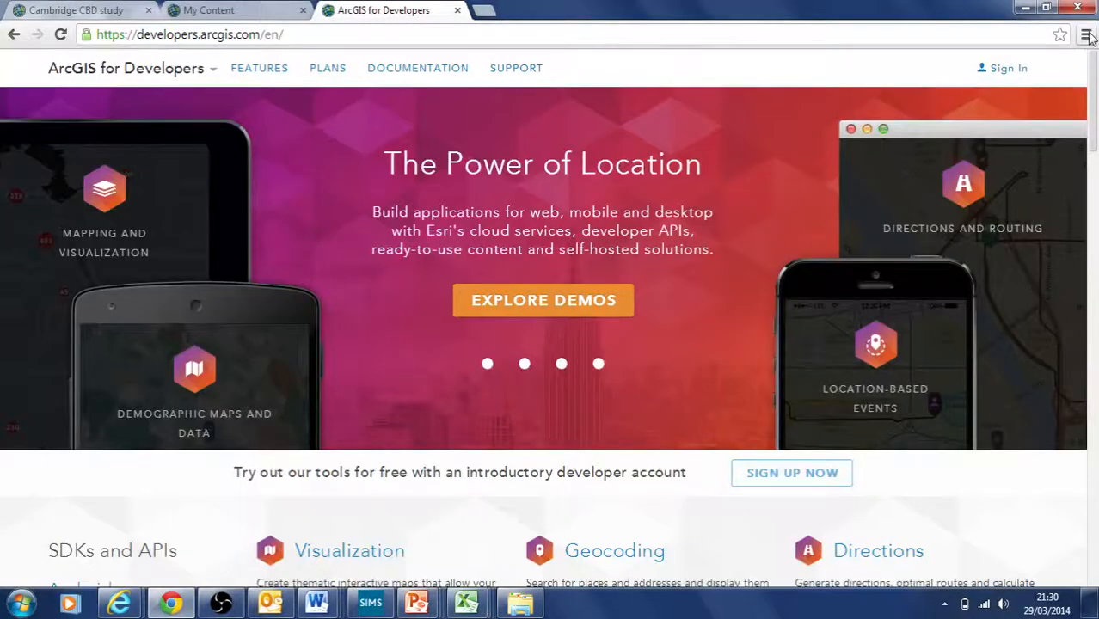
pyautogui.click(1007, 74)
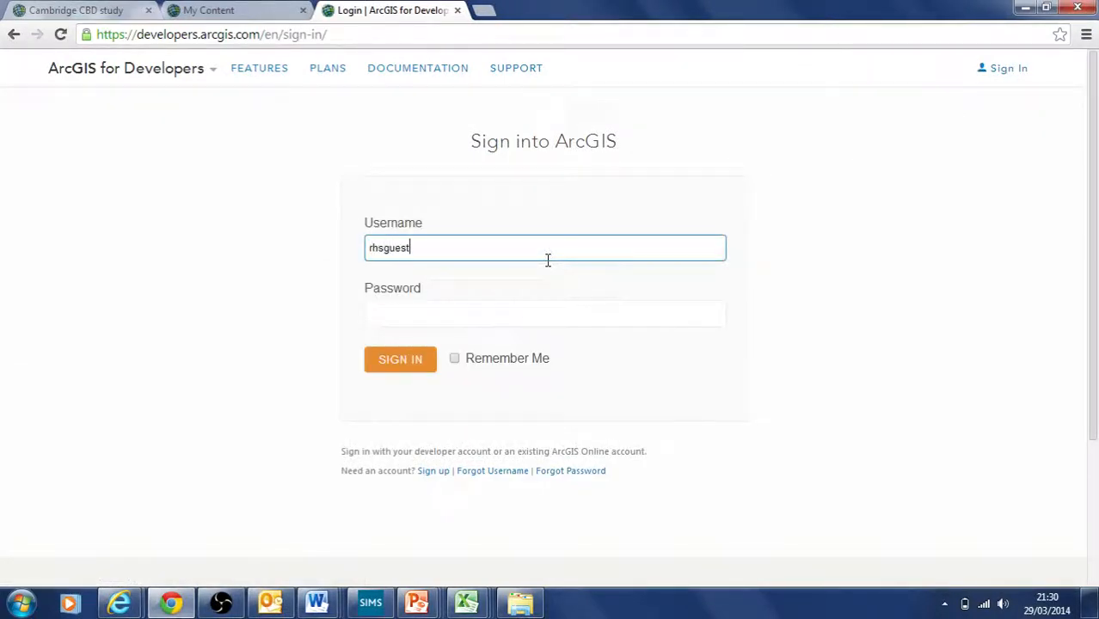
# Step: Enter the account password and sign in to ArcGIS for Developers
pyautogui.click(388, 310)
pyautogui.write('******')
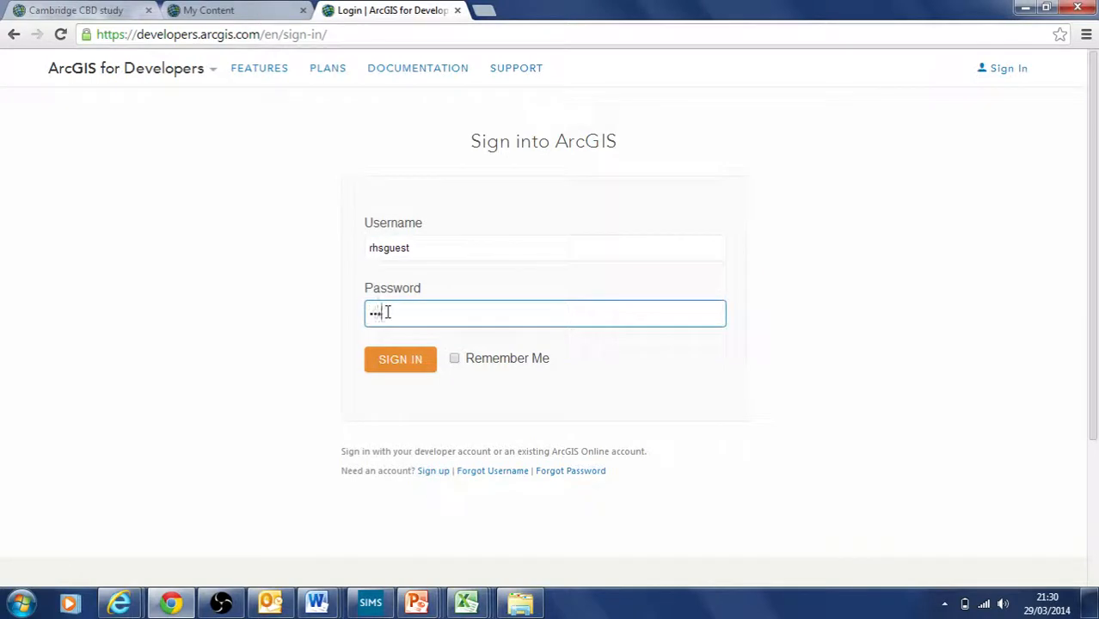
pyautogui.click(393, 367)
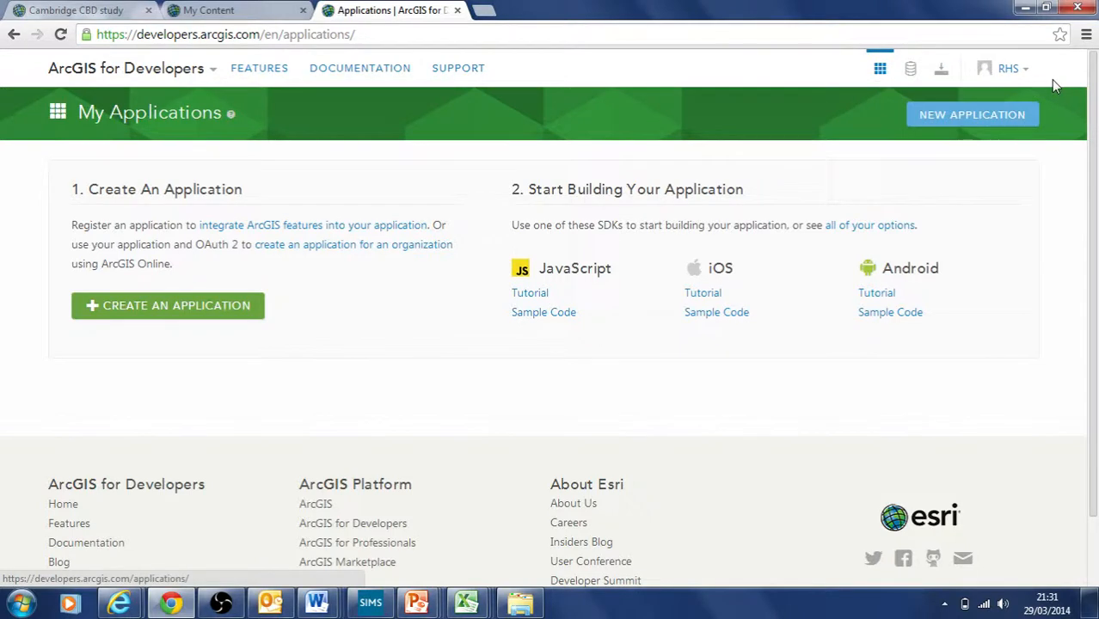
# Step: From Hosted Data, start a new feature service titled 'Cambridge land use test2'
pyautogui.click(912, 75)
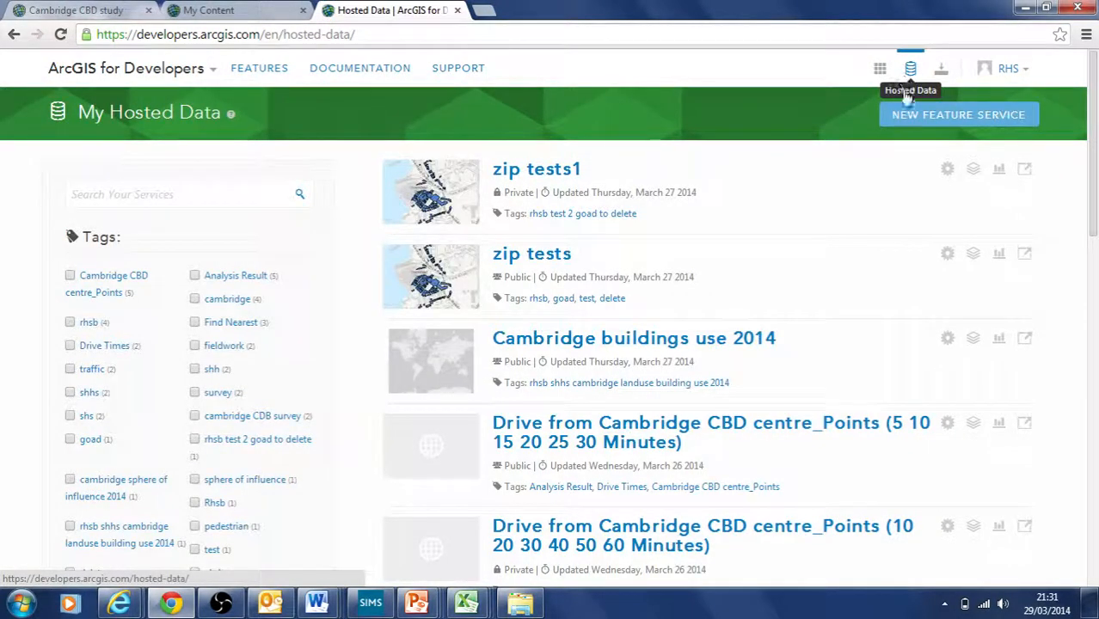
pyautogui.moveTo(1094, 177); pyautogui.dragTo(1085, 127)
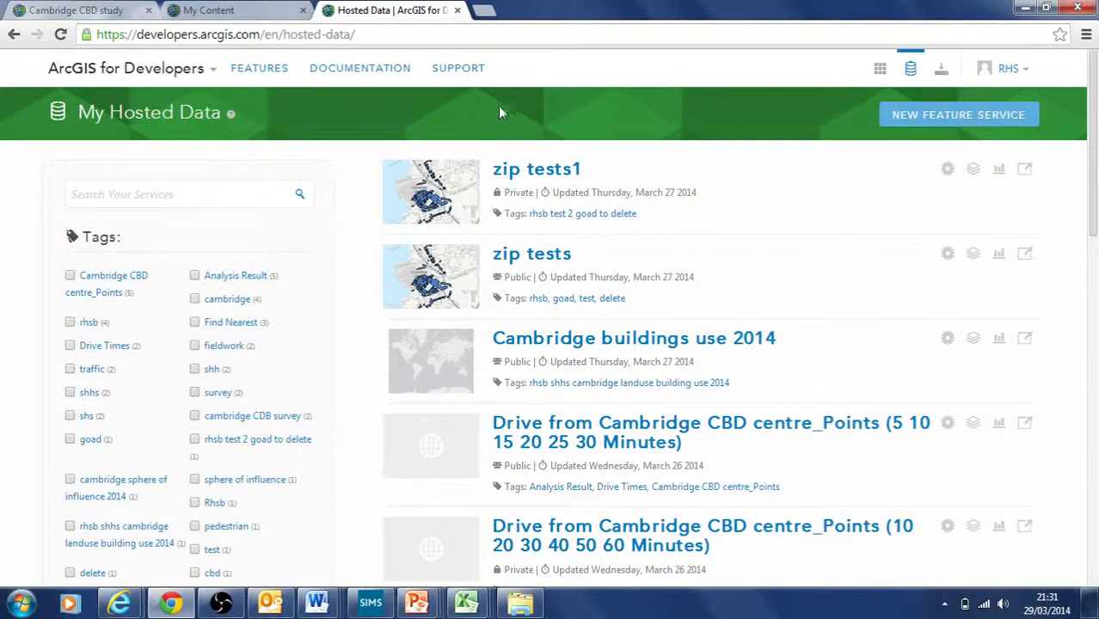
pyautogui.click(935, 123)
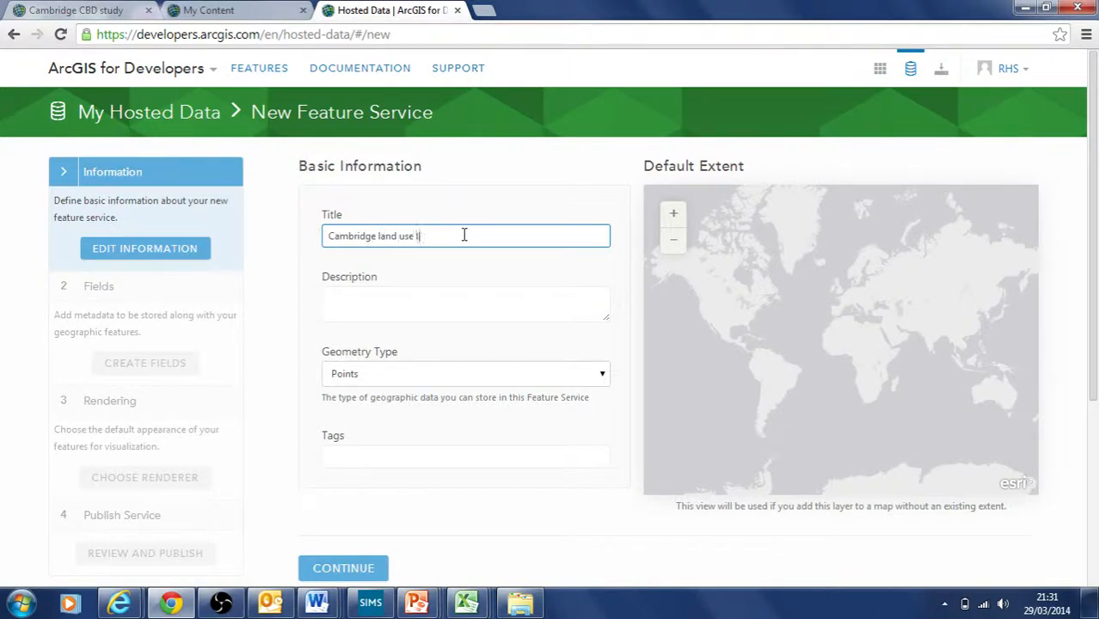
# Step: Write the service's land-use description and set its geometry type to Polygons
pyautogui.click(377, 294)
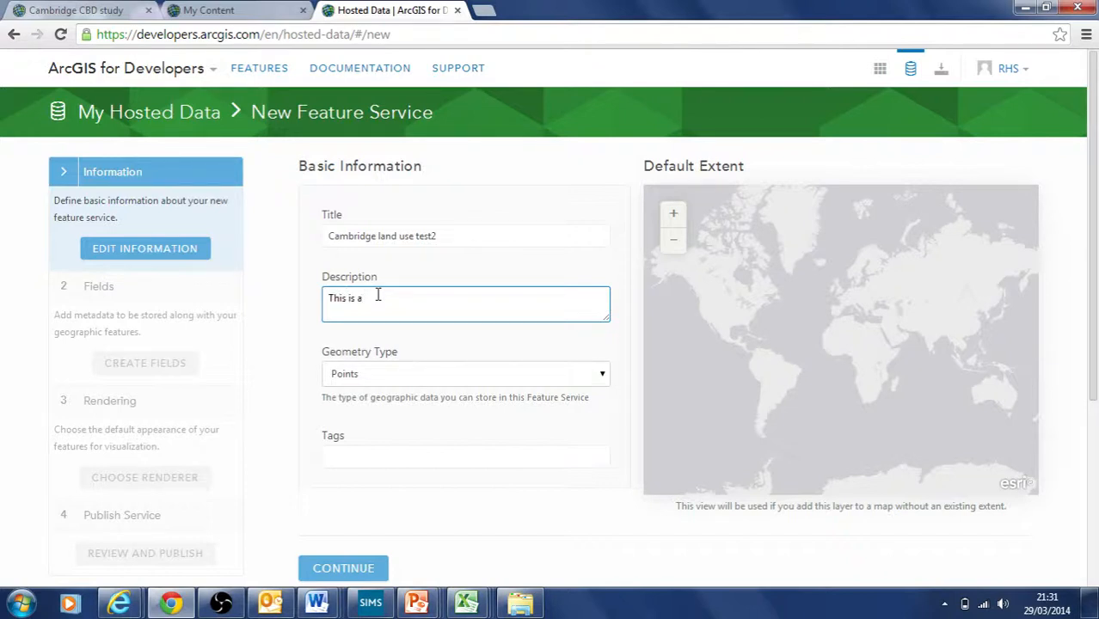
pyautogui.write('This is a shpare file with the land use data in for ....')
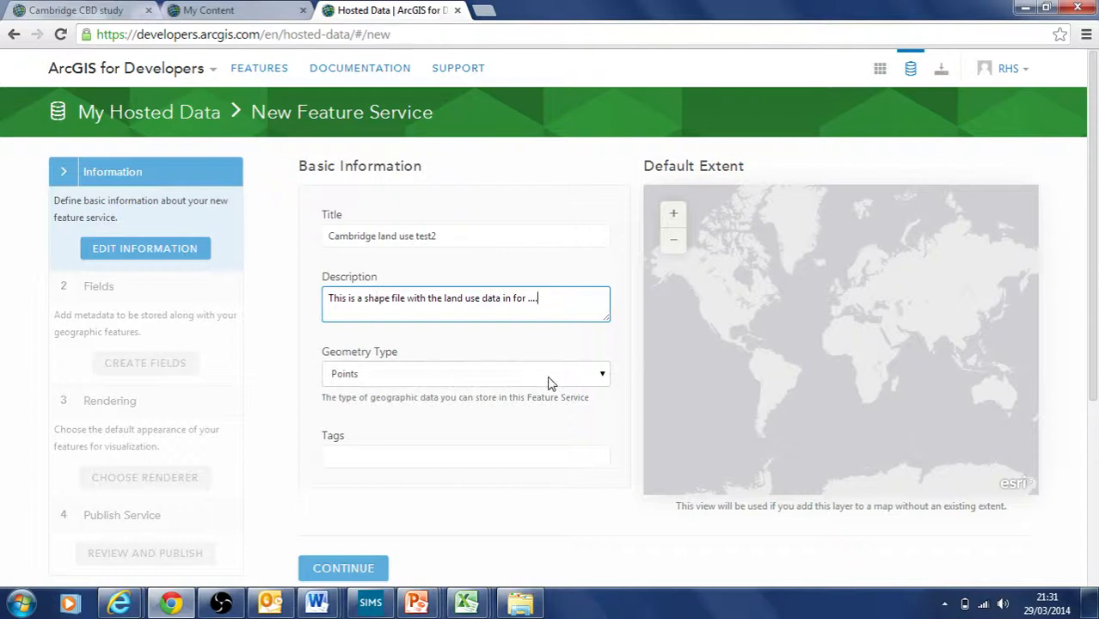
pyautogui.click(602, 378)
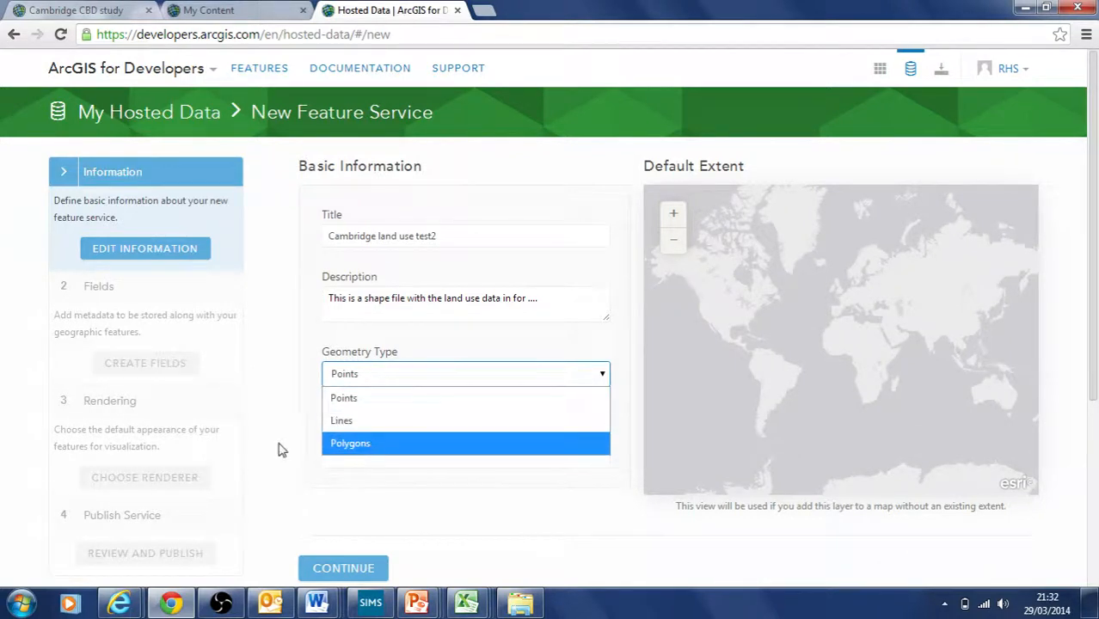
pyautogui.click(341, 444)
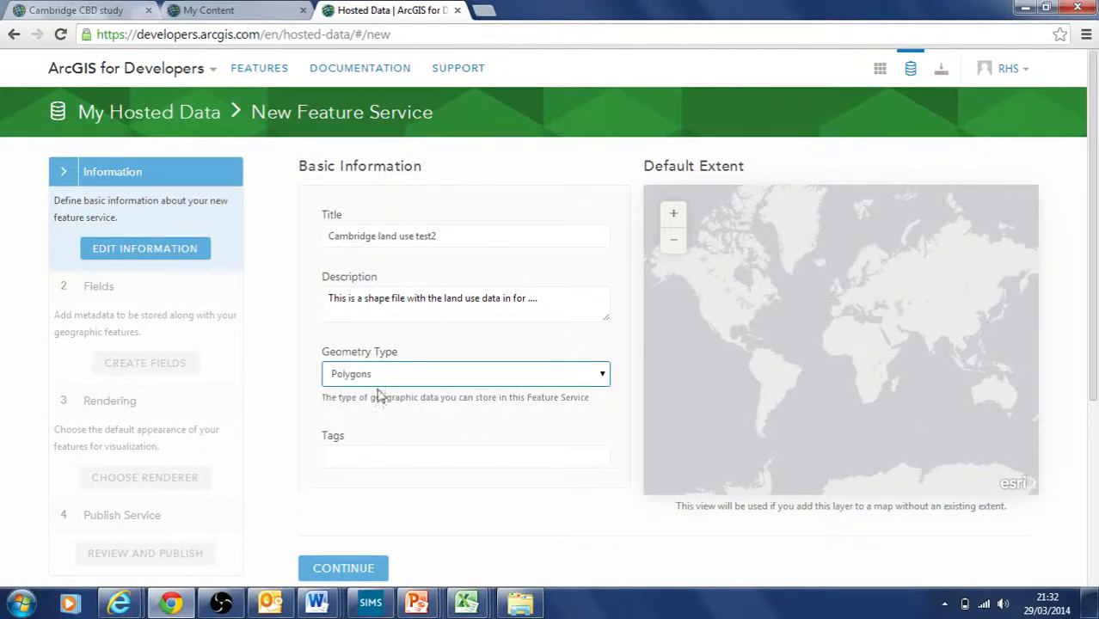
# Step: Add the tags rhsb, cambridge and test, then continue to Define Fields
pyautogui.click(395, 459)
pyautogui.write('rhs')
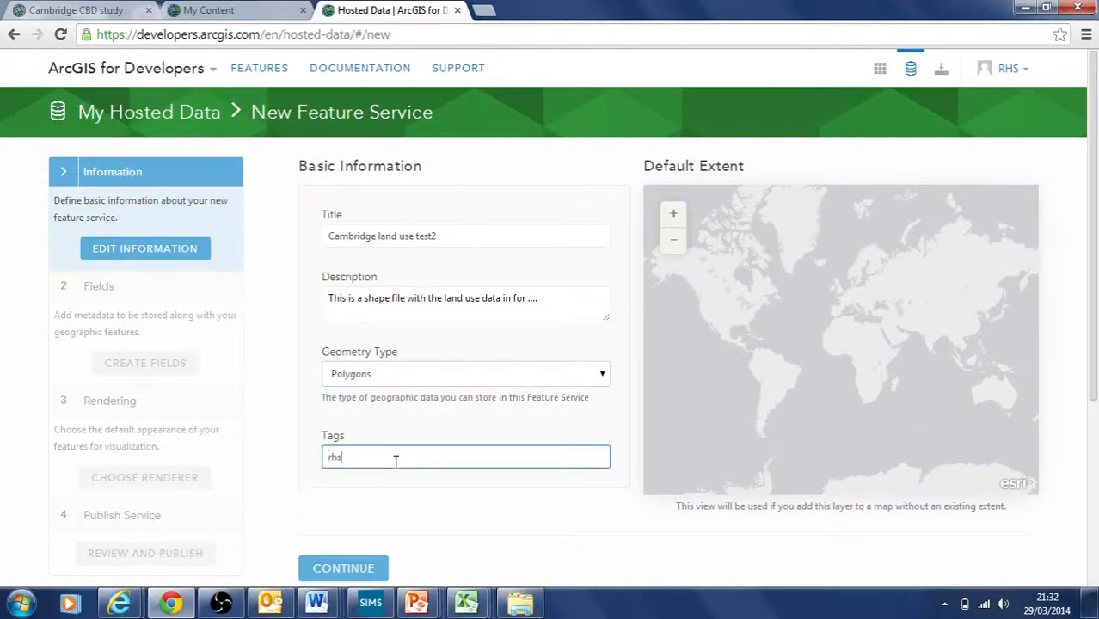
pyautogui.write('b')
pyautogui.click(365, 502)
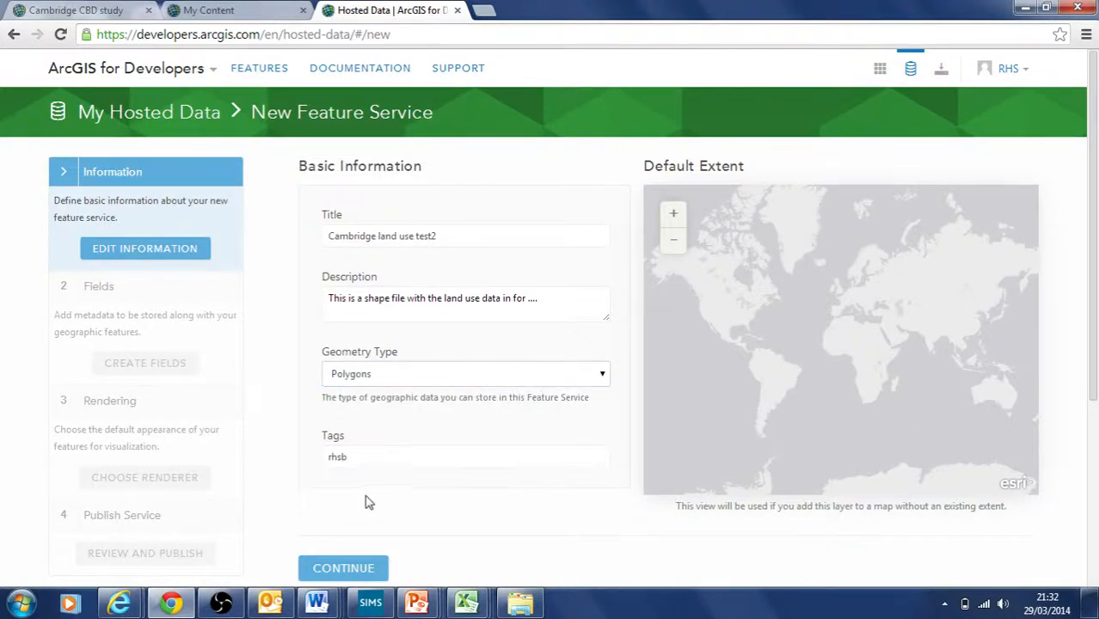
pyautogui.click(381, 454)
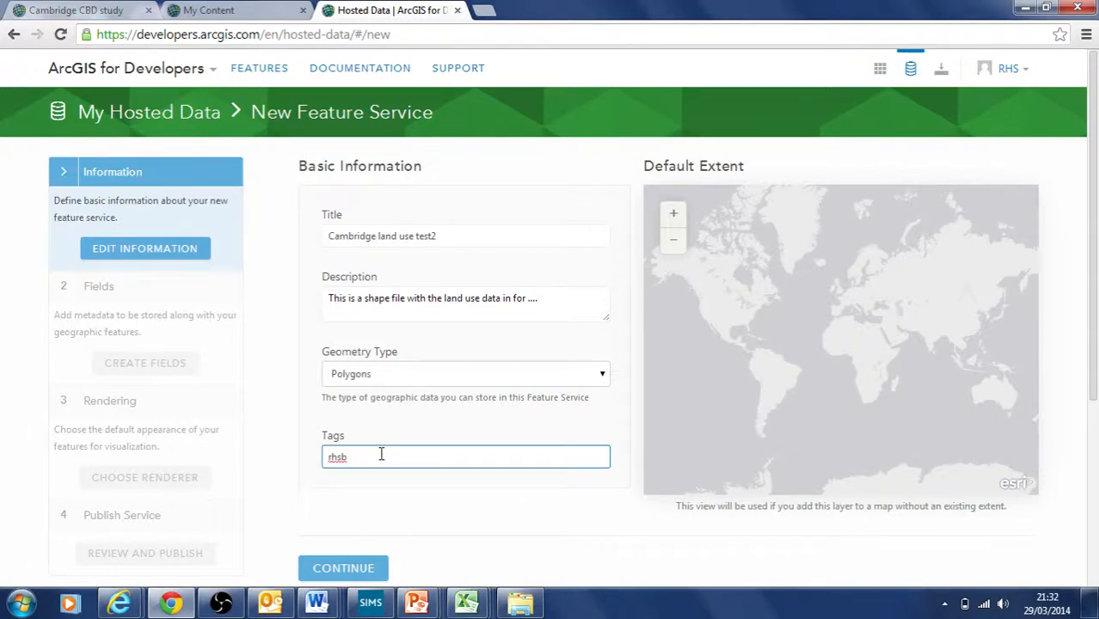
pyautogui.write('cambridge')
pyautogui.click(375, 516)
pyautogui.click(418, 461)
pyautogui.write('test')
pyautogui.click(432, 520)
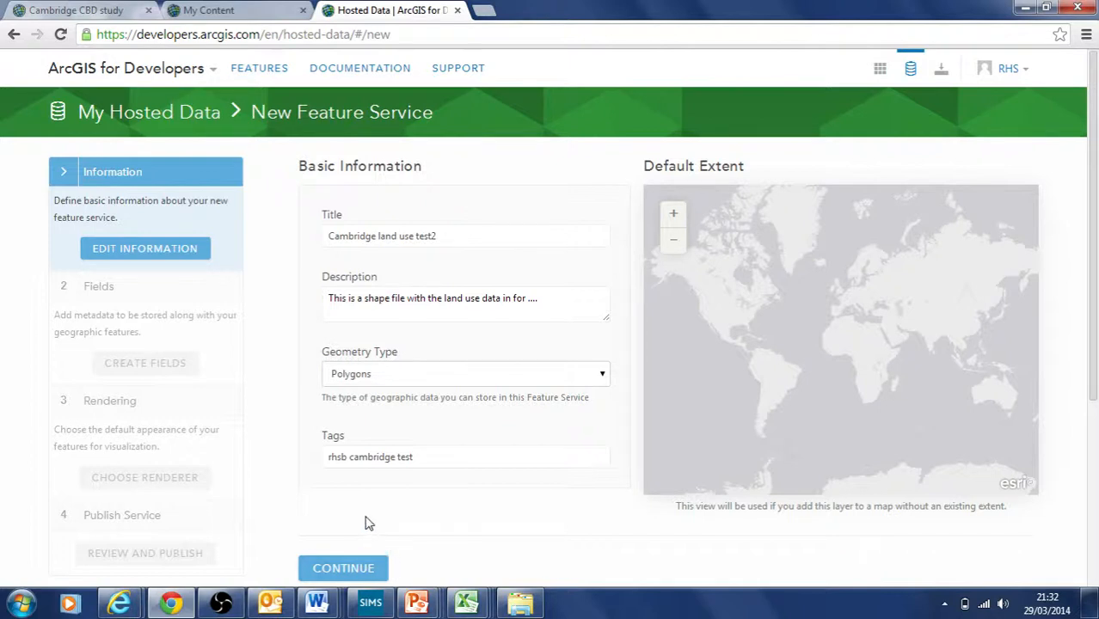
pyautogui.click(359, 570)
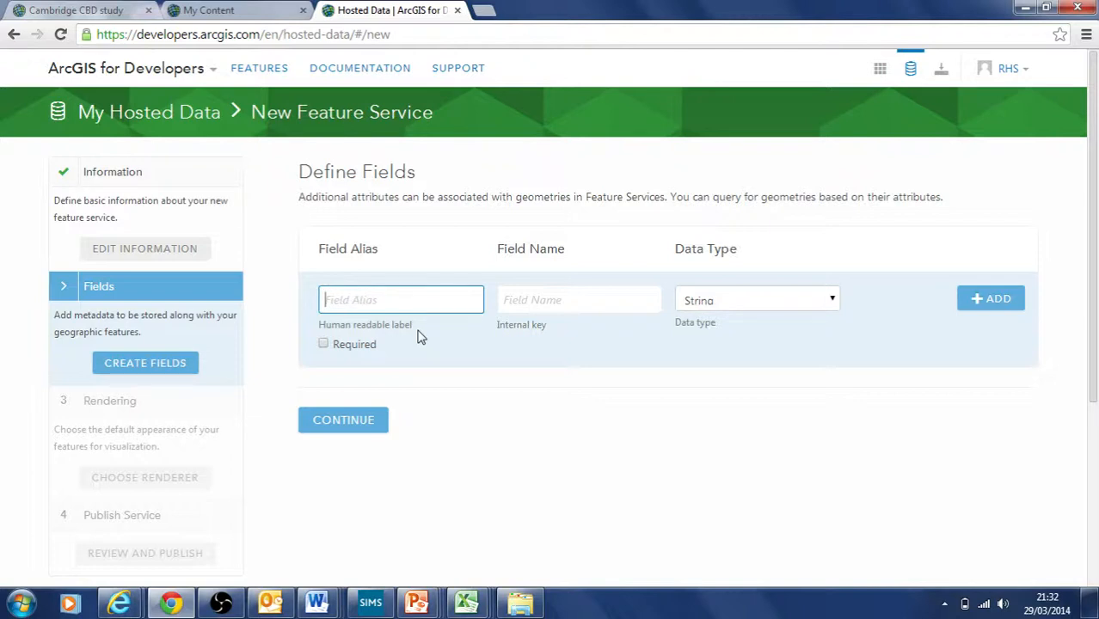
# Step: Define a String field with alias 'Buildings use' and field name Building_use
pyautogui.write('ildings use')
pyautogui.click(511, 306)
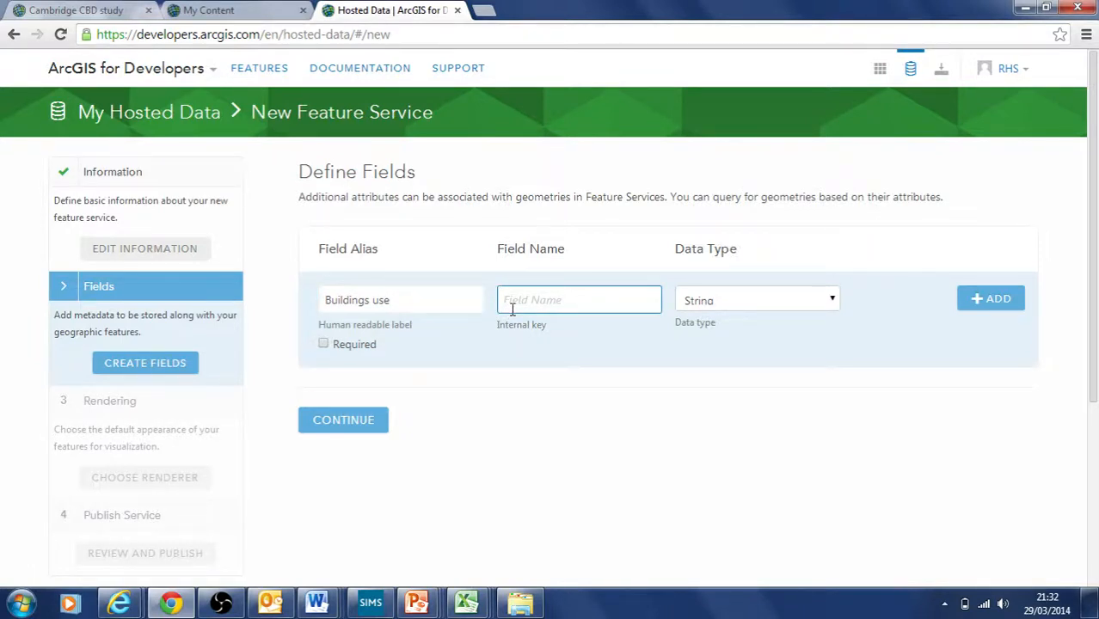
pyautogui.write('Building_use')
pyautogui.moveTo(545, 304); pyautogui.dragTo(554, 303)
pyautogui.click(565, 303)
pyautogui.click(833, 300)
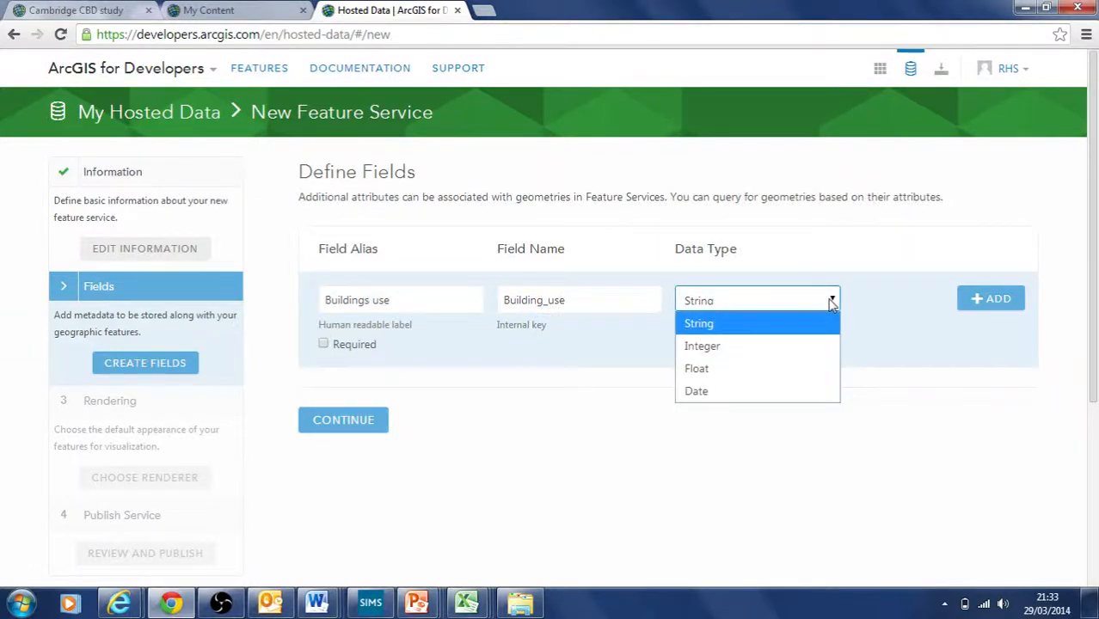
pyautogui.click(742, 332)
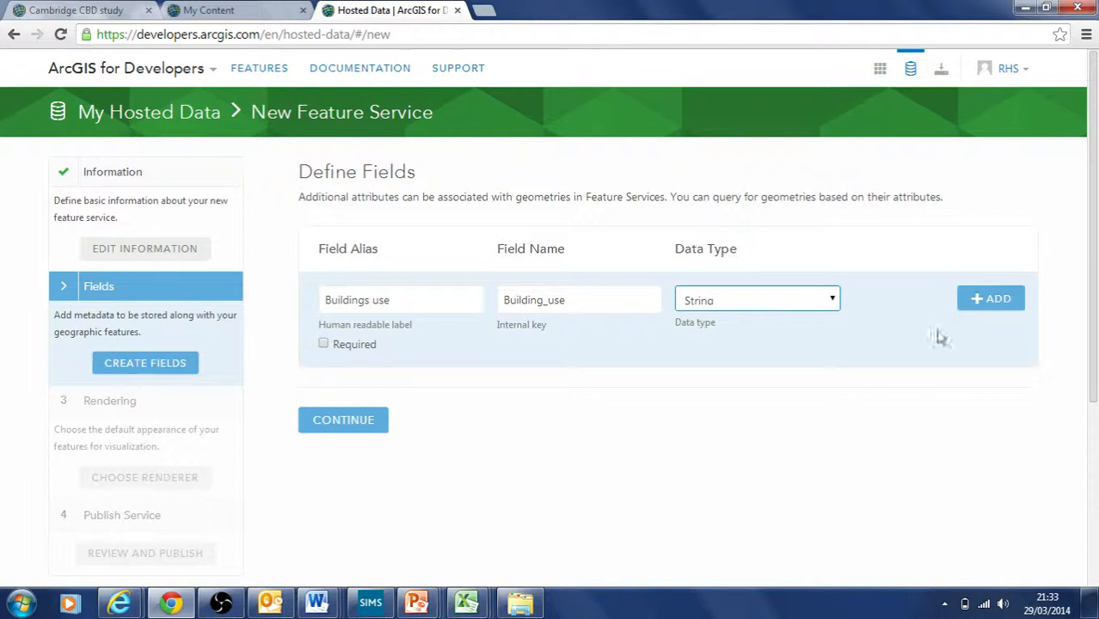
# Step: Add the Buildings use field, then an Integer field 'Number of floors' named Floor_No
pyautogui.click(976, 300)
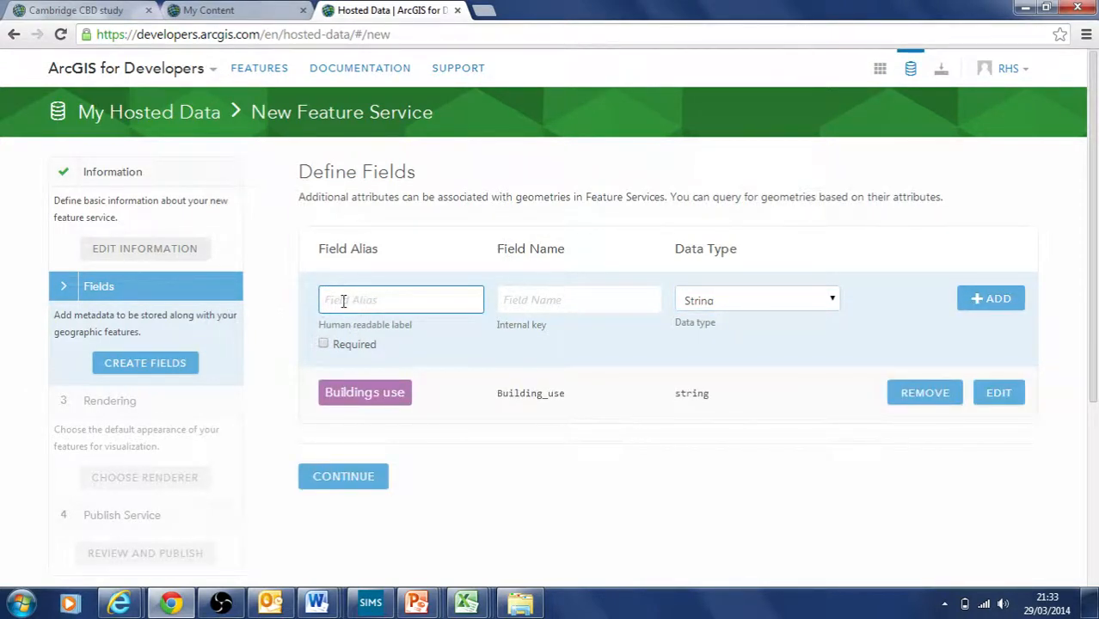
pyautogui.write('Number of floors')
pyautogui.click(505, 301)
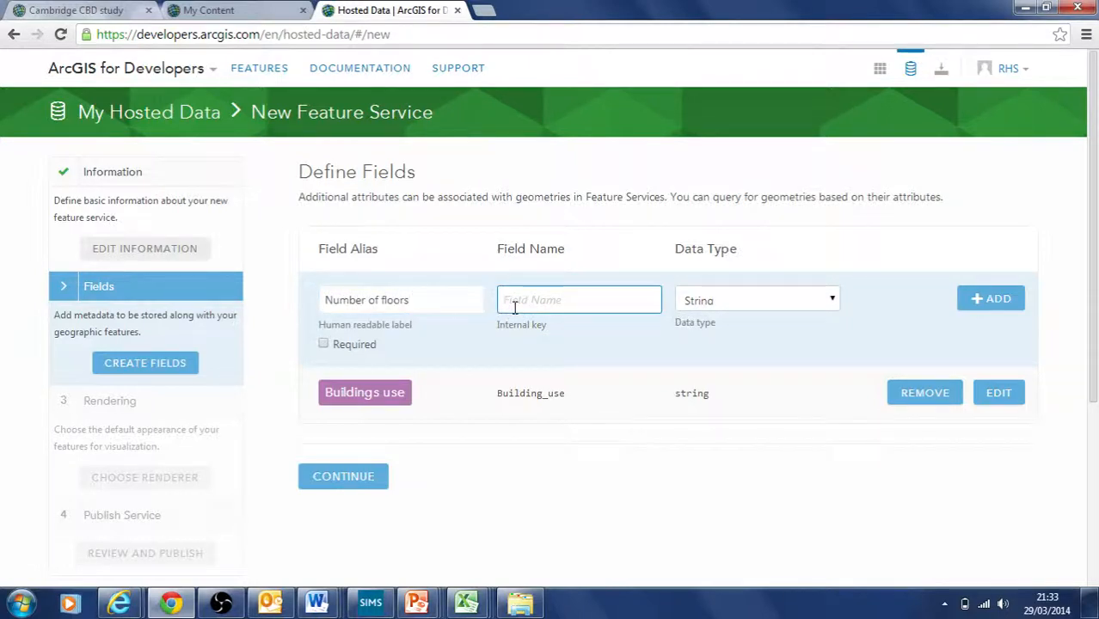
pyautogui.write('Floor_No')
pyautogui.click(825, 303)
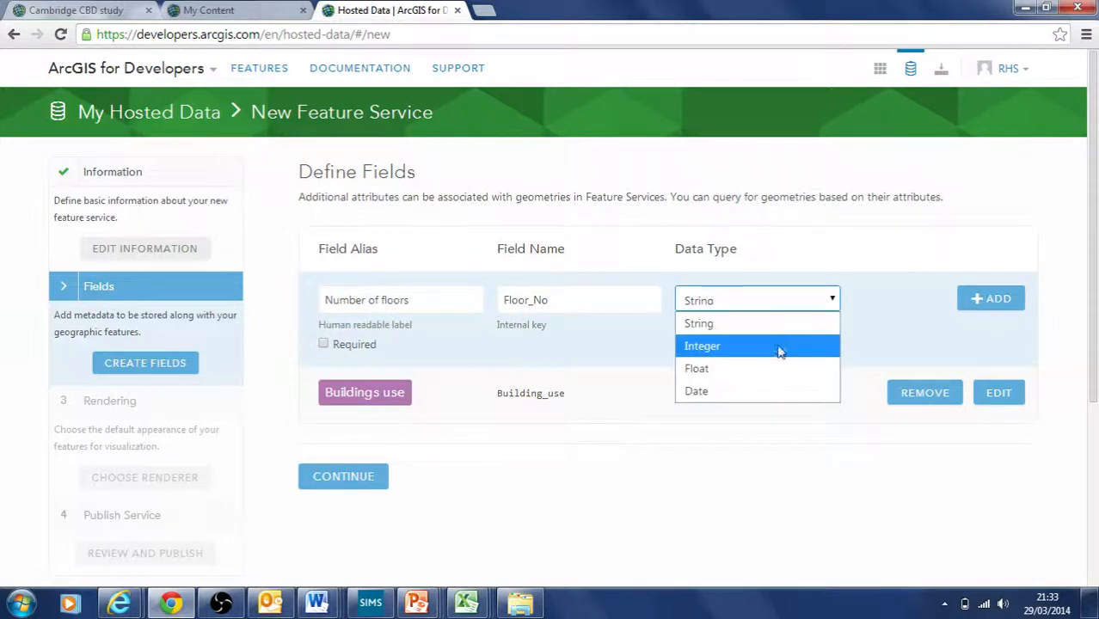
pyautogui.click(778, 347)
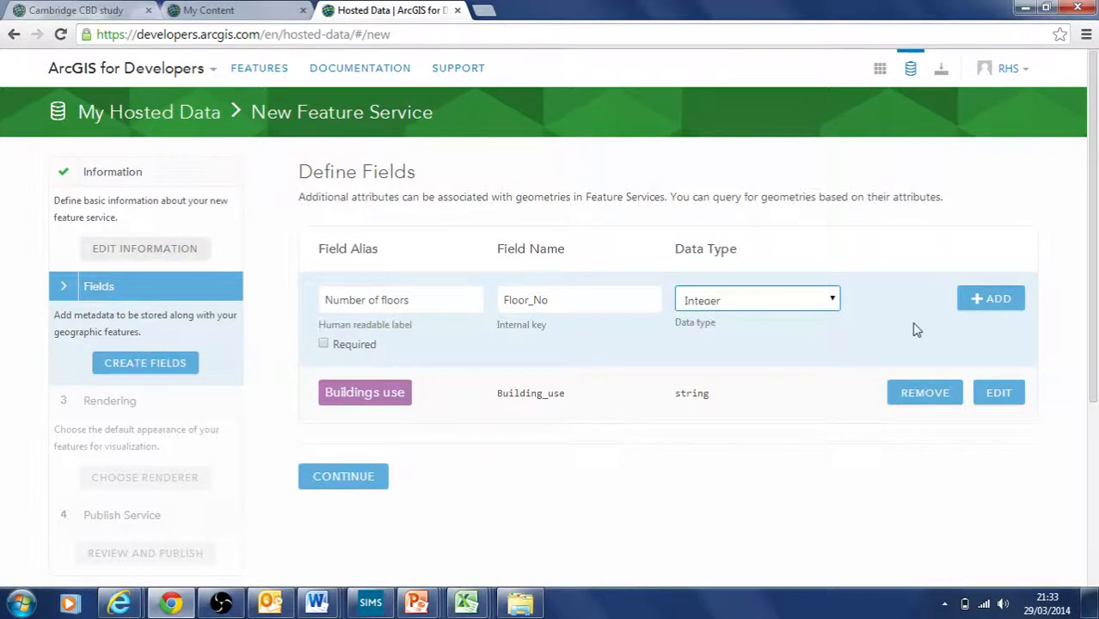
pyautogui.click(997, 298)
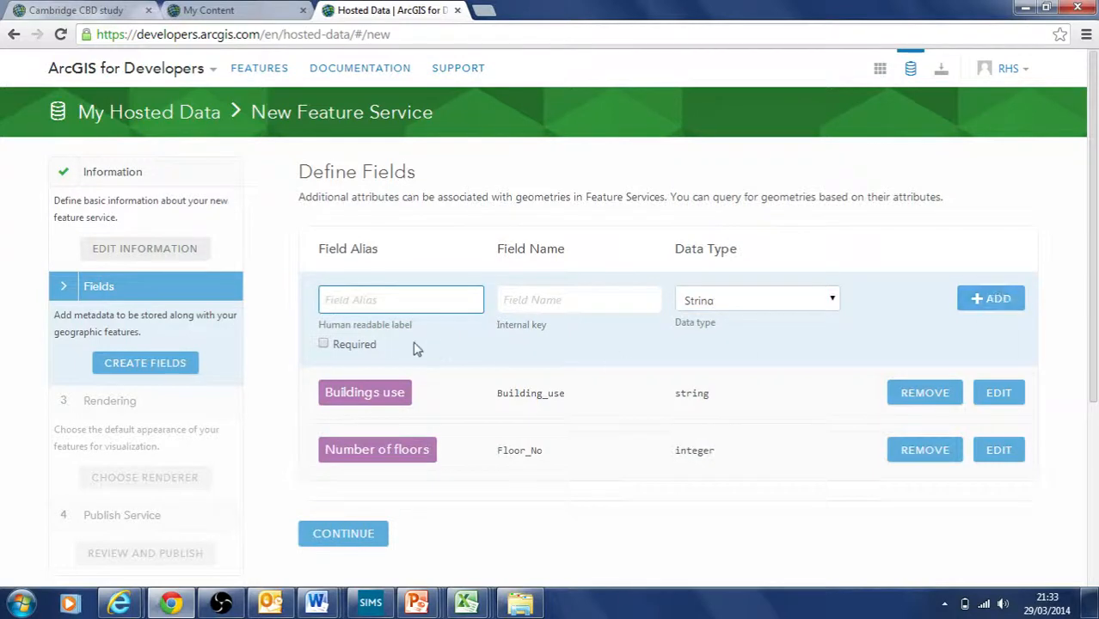
# Step: Enter an Integer field labelled 'Rank of values / order' with field name Rank_value
pyautogui.write('Rank of values')
pyautogui.click(551, 294)
pyautogui.write('R')
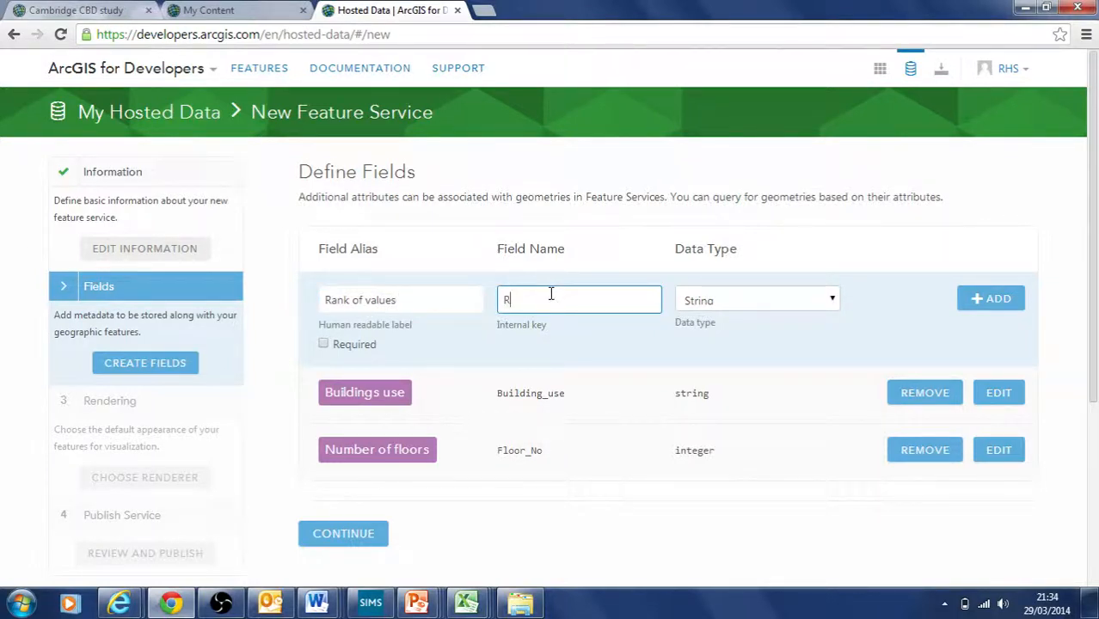
pyautogui.write('ank_value')
pyautogui.click(420, 303)
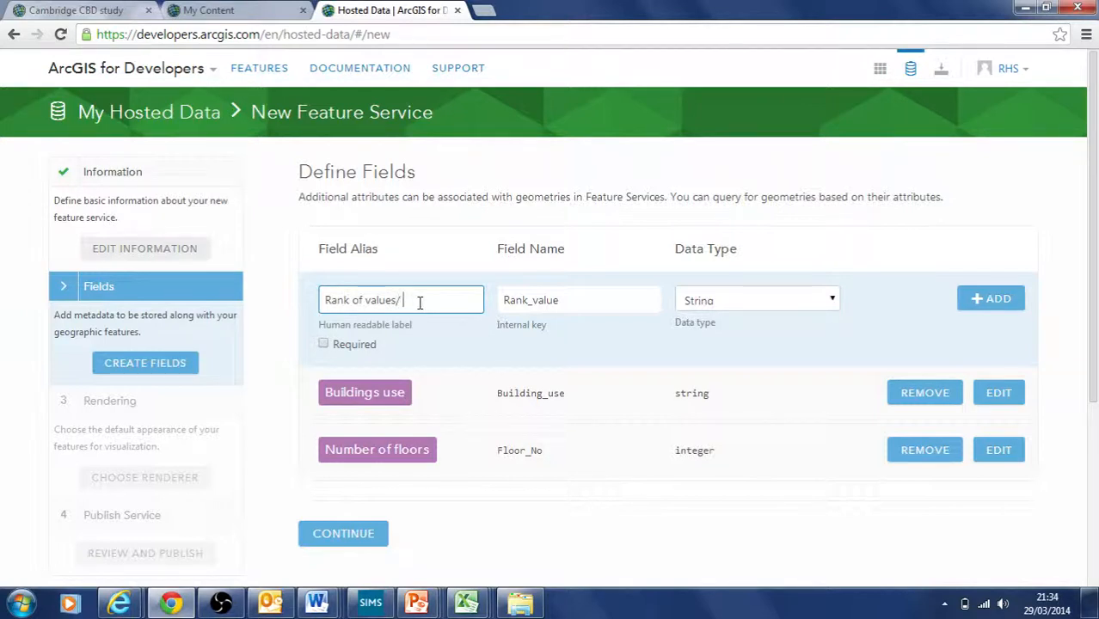
pyautogui.write('/ order')
pyautogui.click(833, 301)
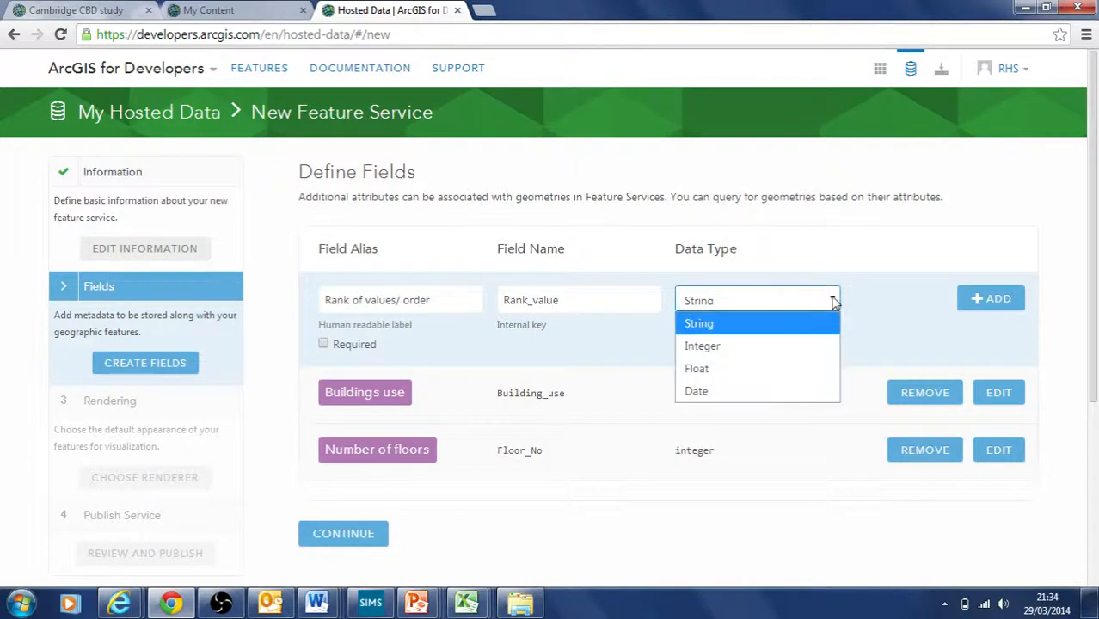
pyautogui.click(766, 346)
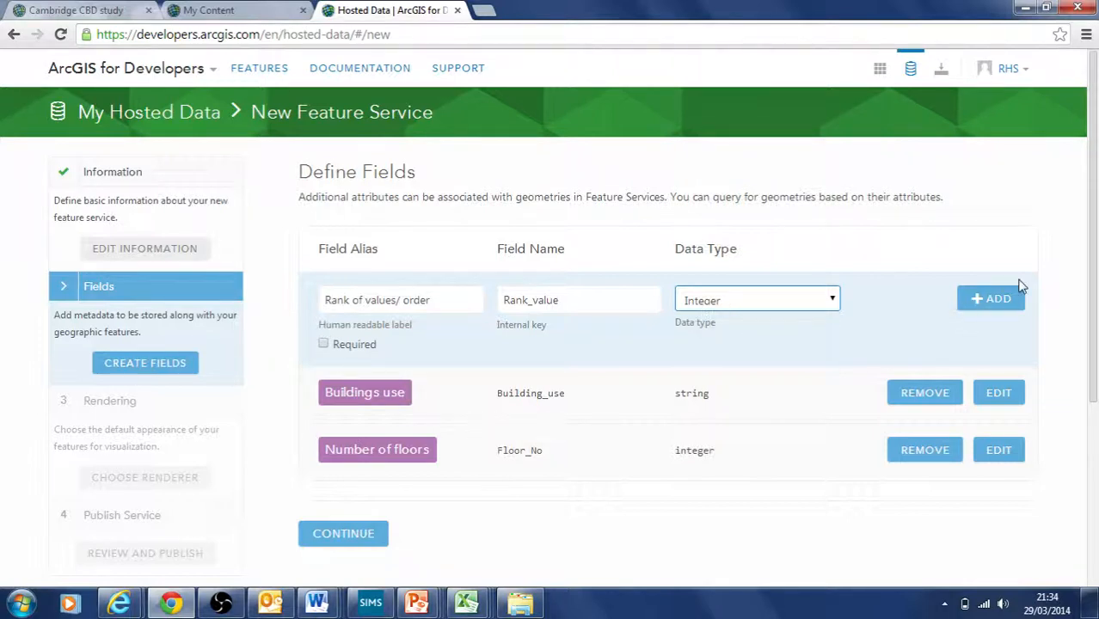
# Step: Remove the disallowed slash from the label and add the Rank of values order field
pyautogui.click(995, 303)
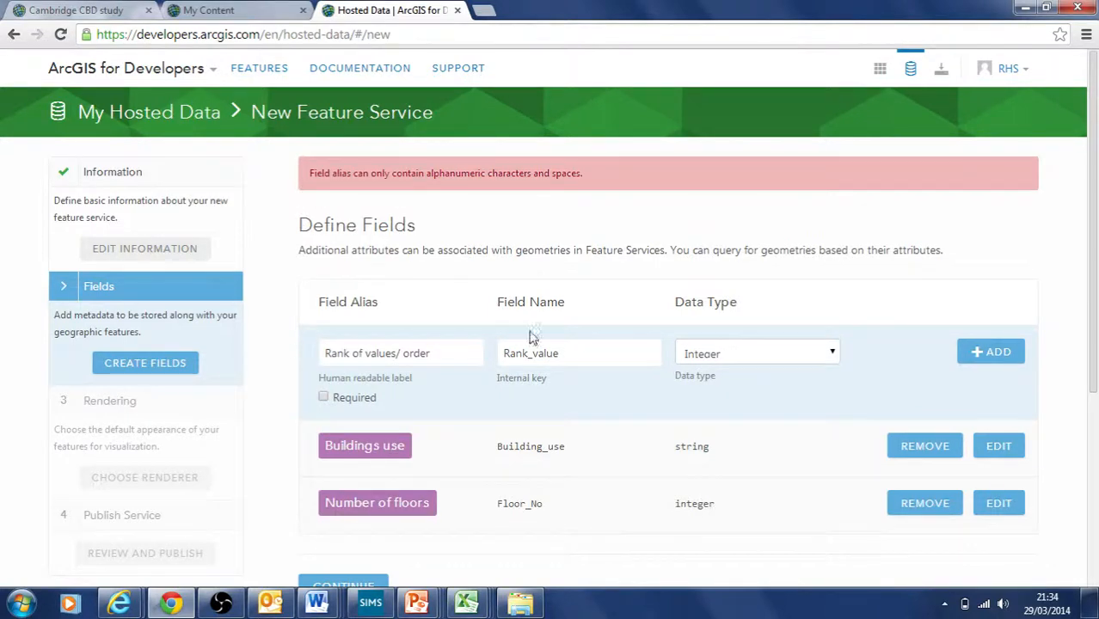
pyautogui.click(402, 353)
pyautogui.press('BackSpace')
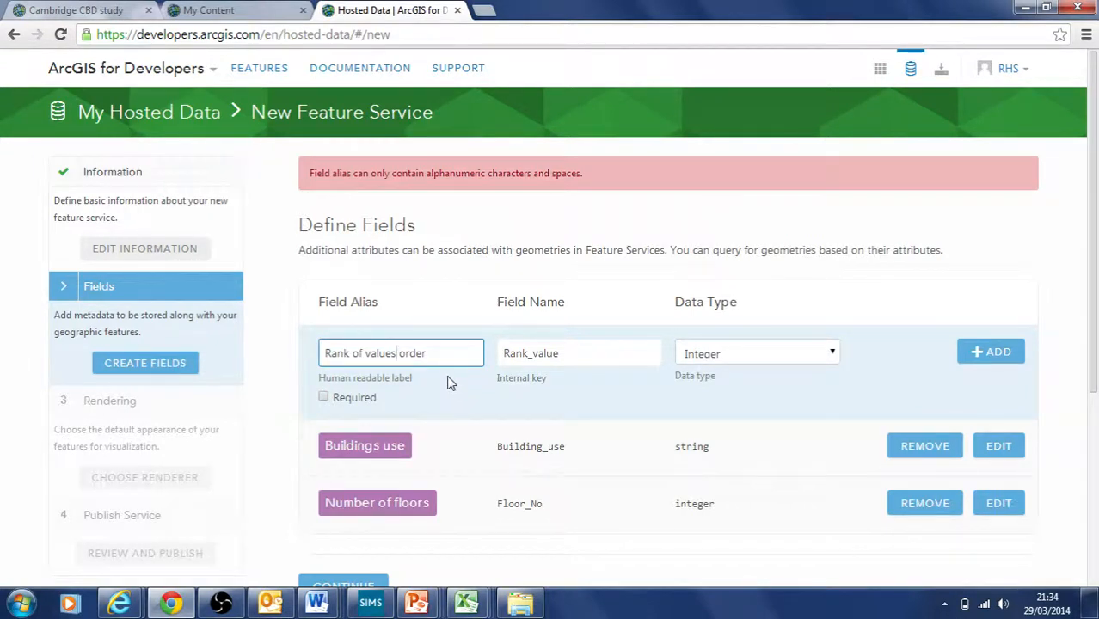
pyautogui.click(989, 354)
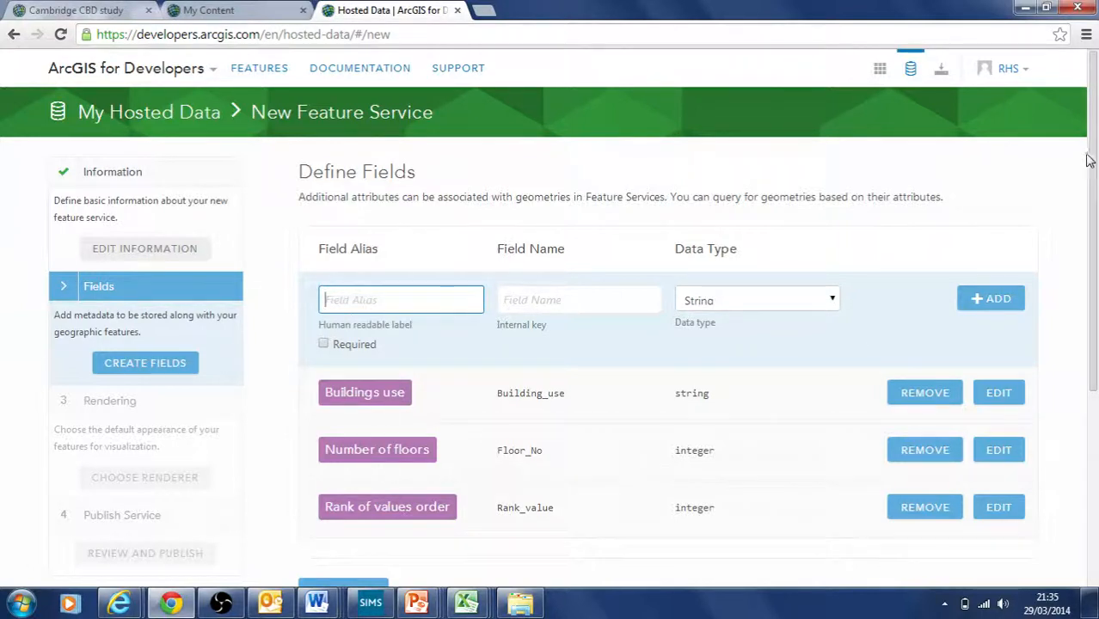
pyautogui.moveTo(1096, 203); pyautogui.dragTo(1097, 257)
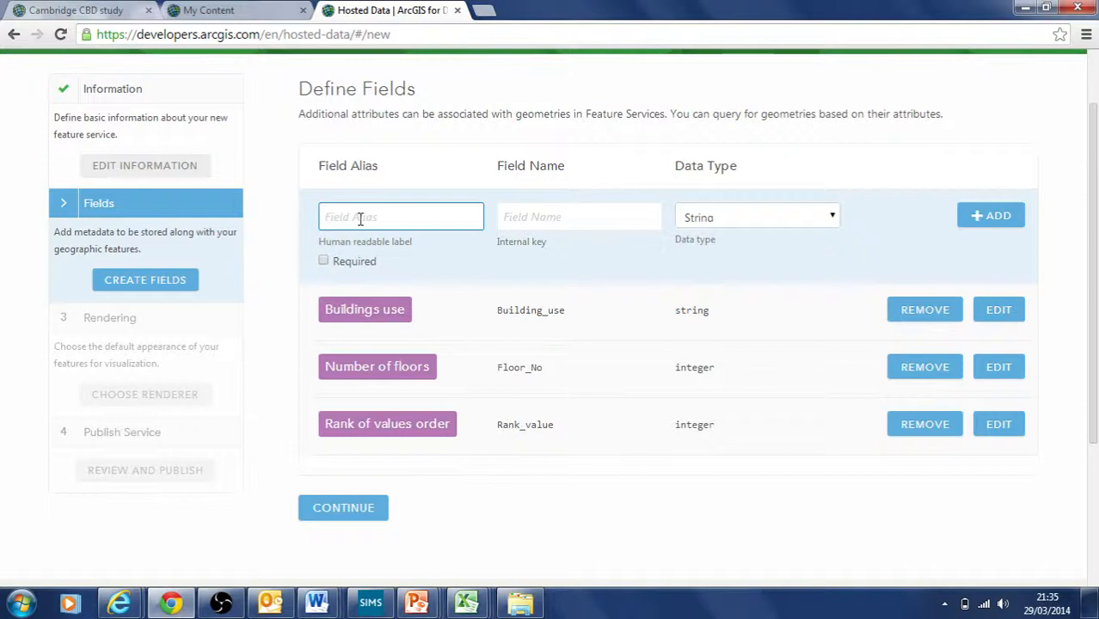
# Step: Add a String field with alias 'Data option 1' and field name option_1
pyautogui.write('Data')
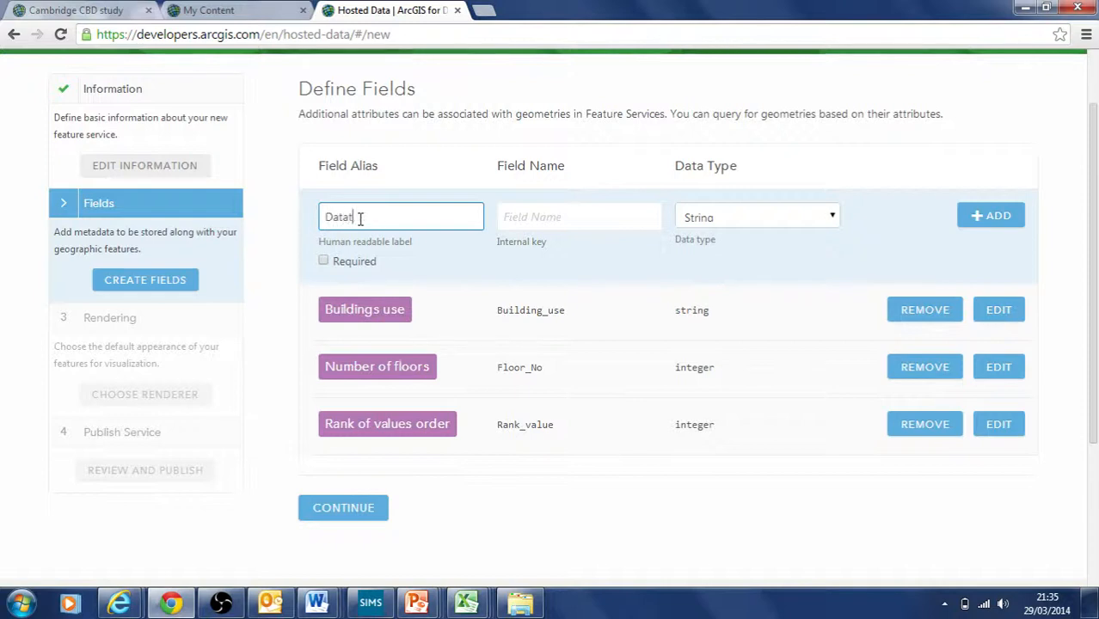
pyautogui.write(' option')
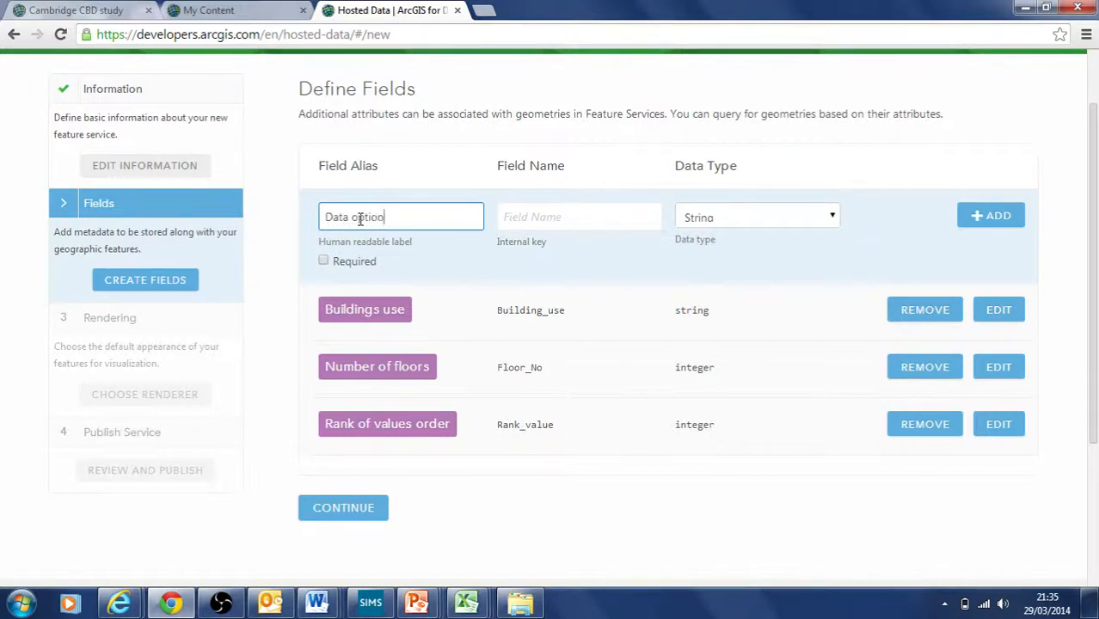
pyautogui.write(' 1')
pyautogui.click(528, 222)
pyautogui.write('d')
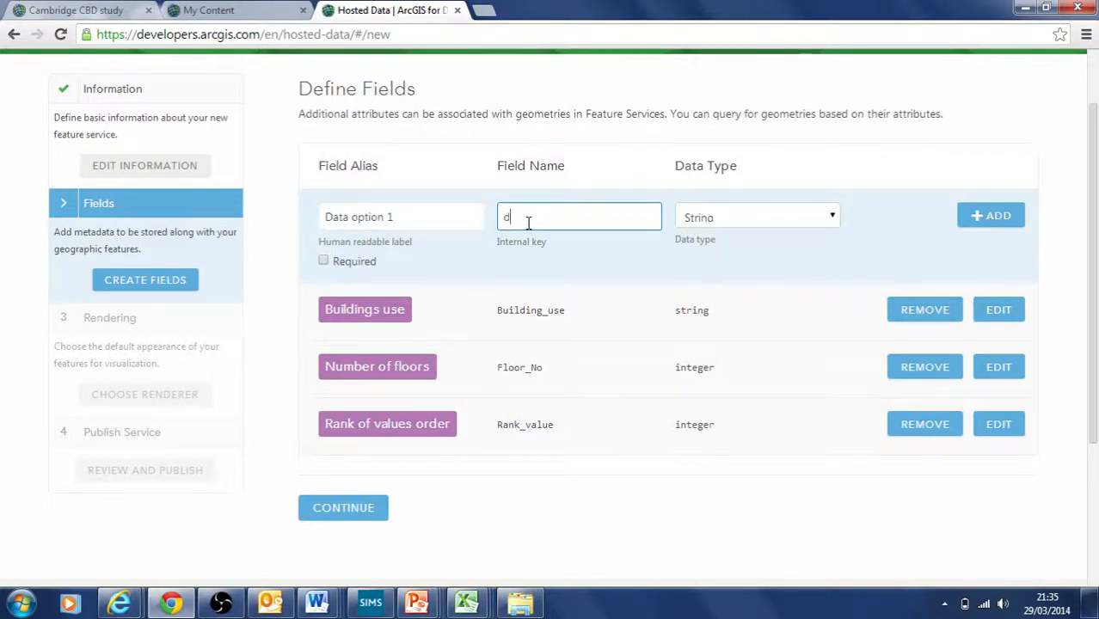
pyautogui.press('BackSpace')
pyautogui.write('option_1')
pyautogui.click(824, 218)
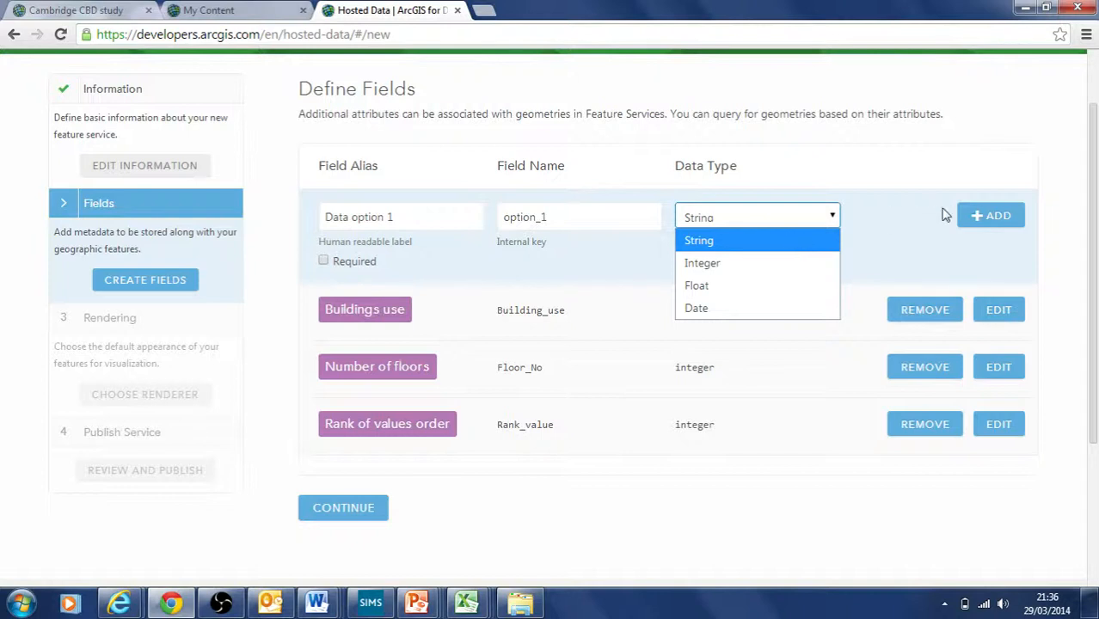
pyautogui.click(854, 215)
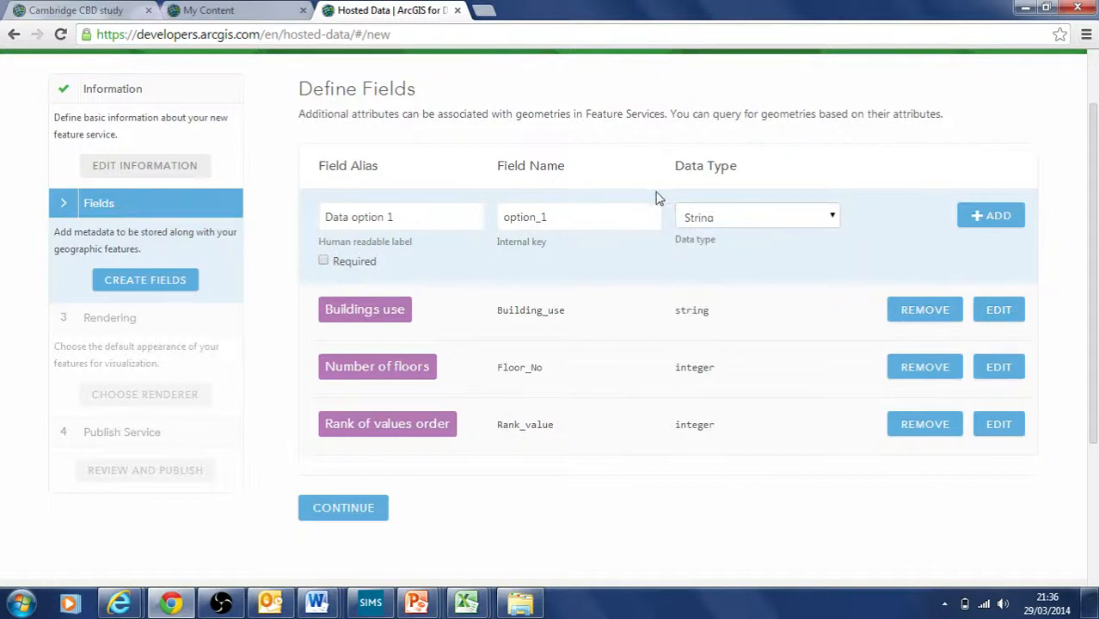
pyautogui.click(996, 215)
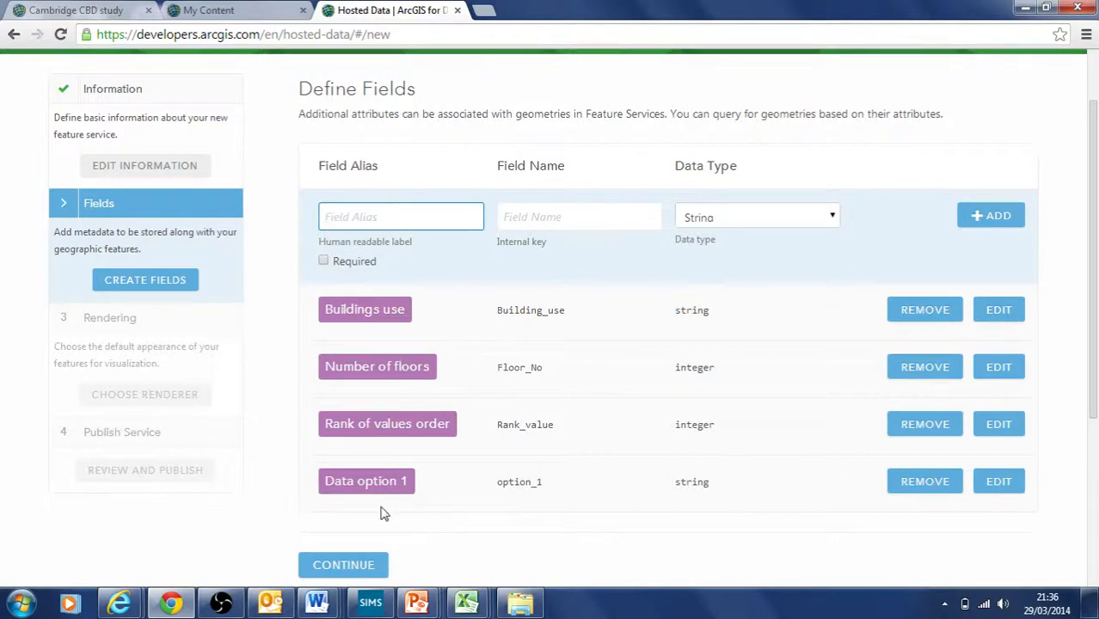
# Step: Finish the fields, pick the green polygon renderer, and continue to Review and Publish
pyautogui.click(379, 569)
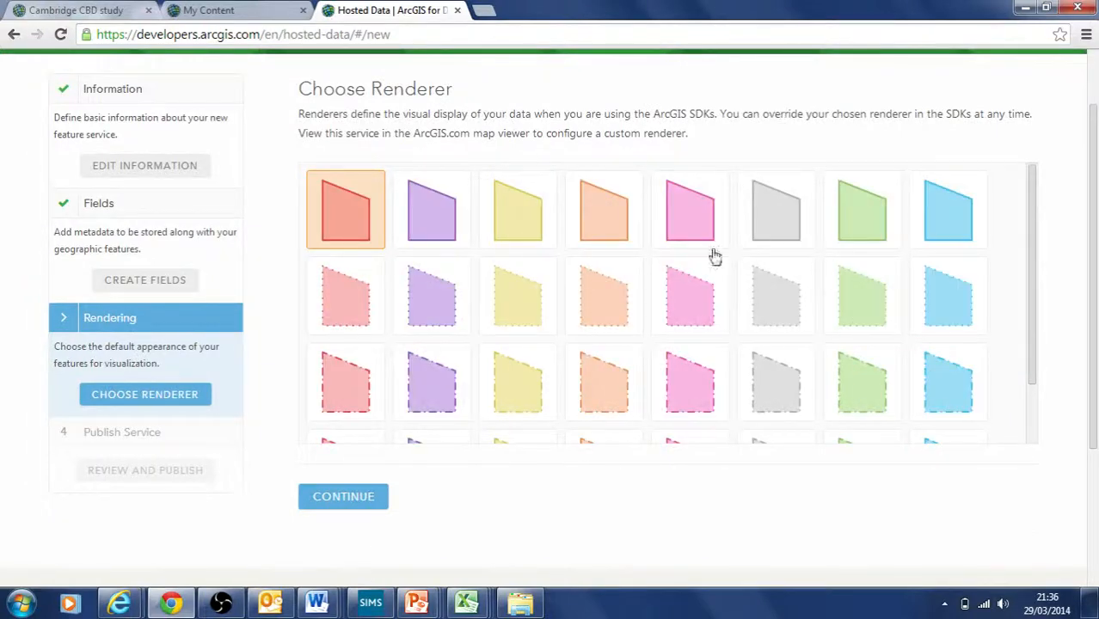
pyautogui.moveTo(1095, 196)
pyautogui.mouseDown()
pyautogui.moveTo(1094, 269)
pyautogui.moveTo(1095, 207)
pyautogui.mouseUp()
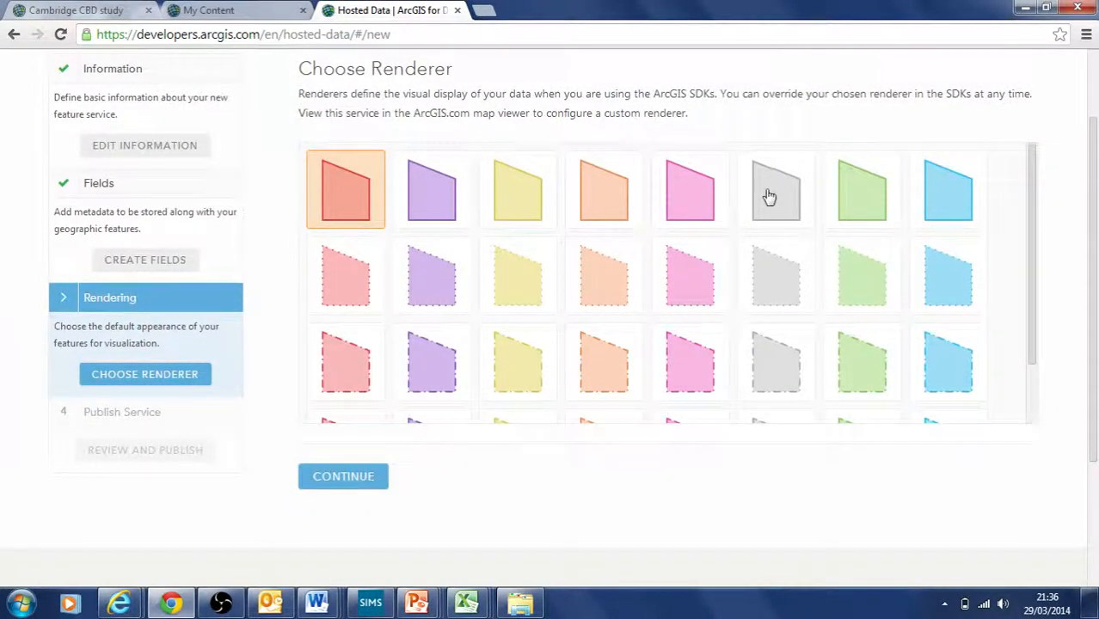
pyautogui.click(861, 208)
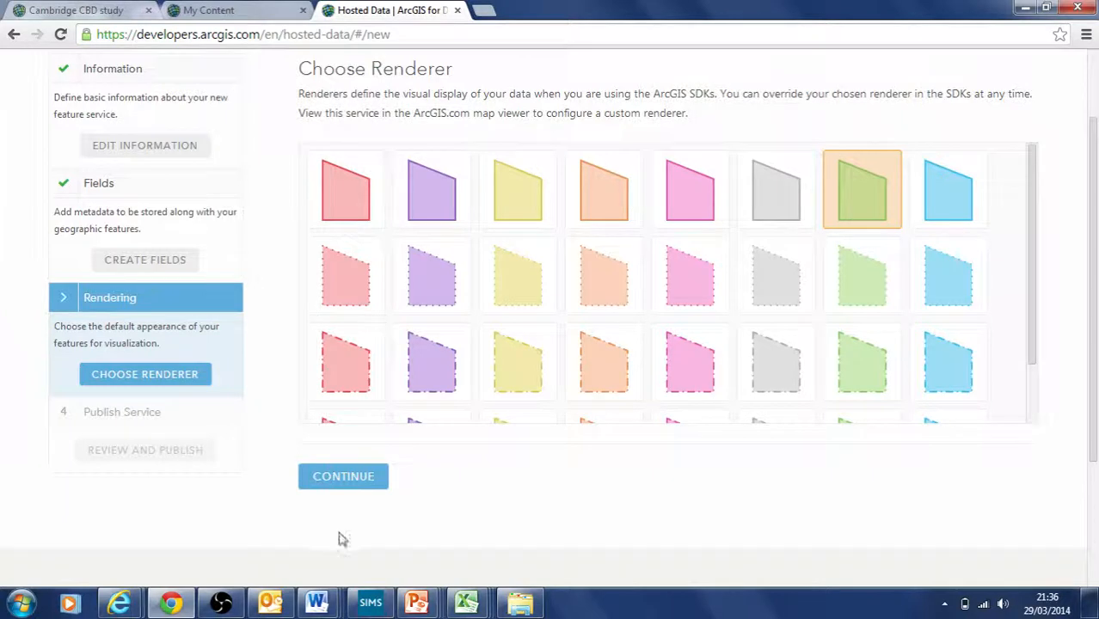
pyautogui.click(344, 478)
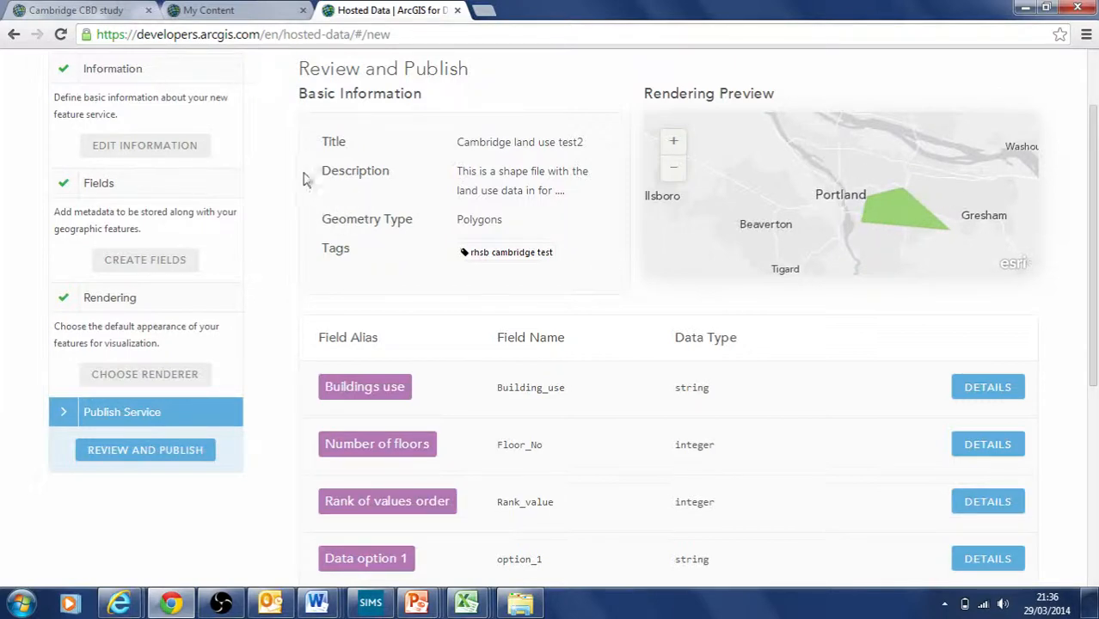
pyautogui.moveTo(1089, 272); pyautogui.dragTo(1094, 404)
# Step: Publish the Cambridge land use test2 hosted feature service from Review and Publish
pyautogui.click(370, 471)
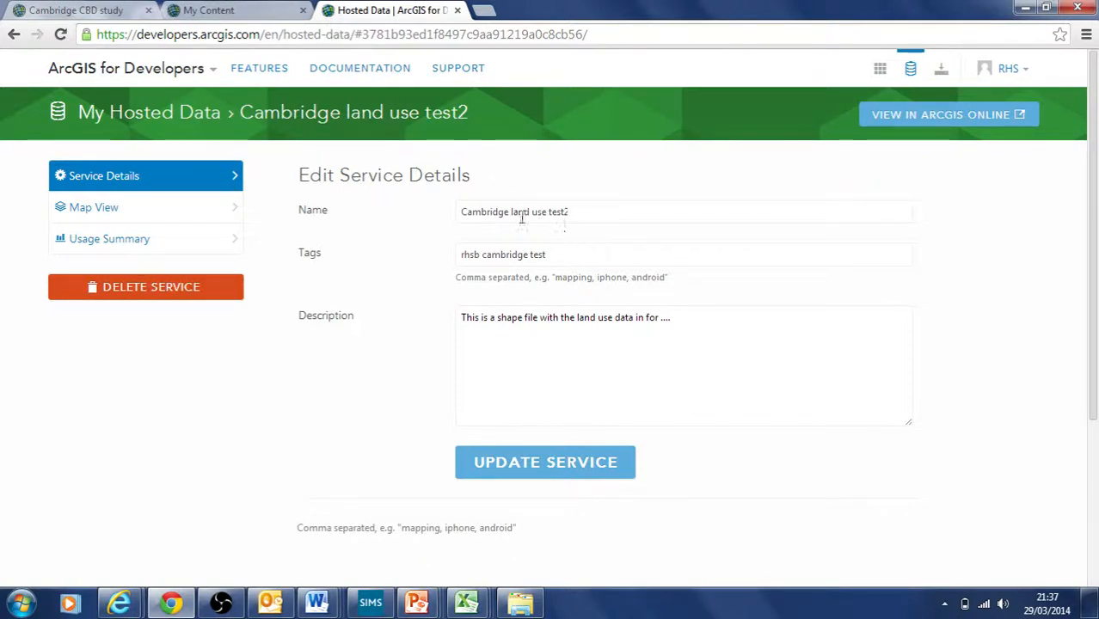
# Step: Open the Cambridge land use test2 item page via Home > My Content, then return to the service details
pyautogui.click(88, 11)
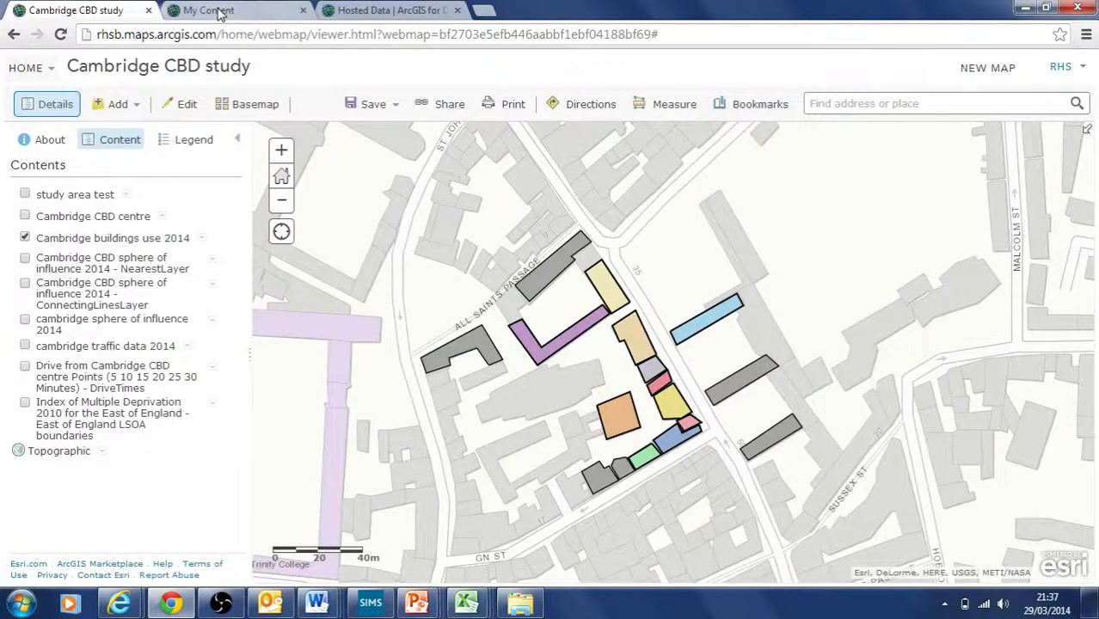
pyautogui.click(218, 12)
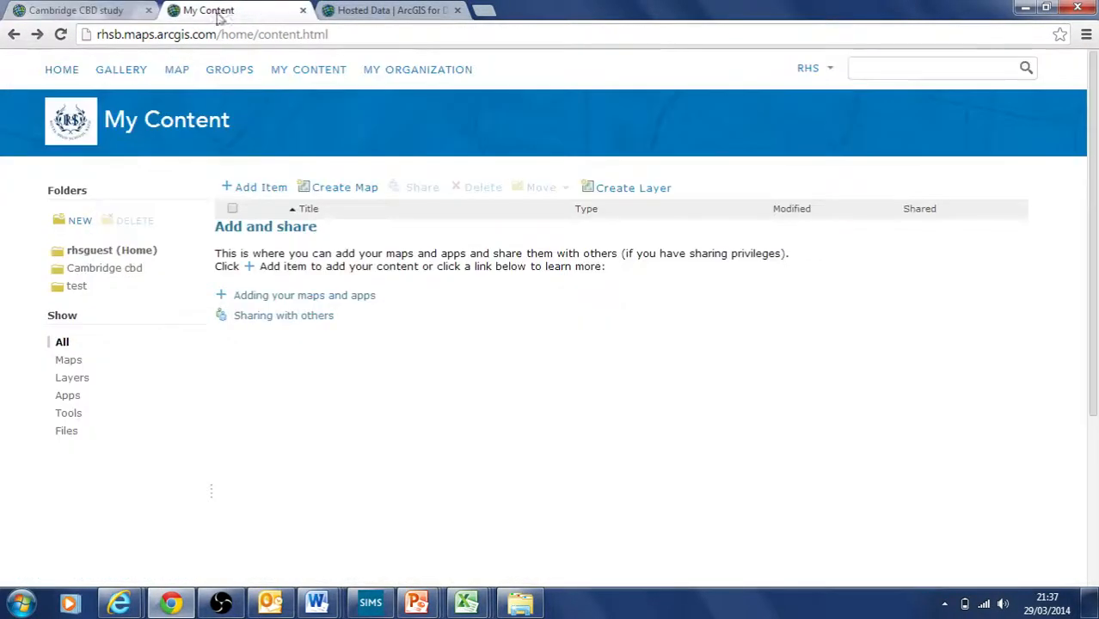
pyautogui.click(67, 69)
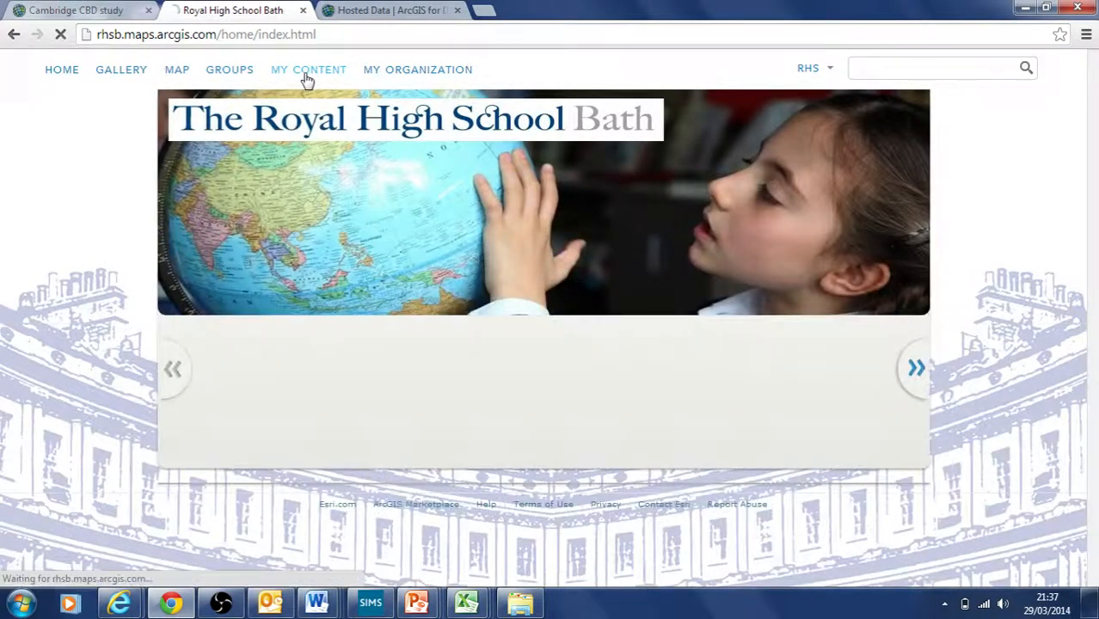
pyautogui.click(305, 75)
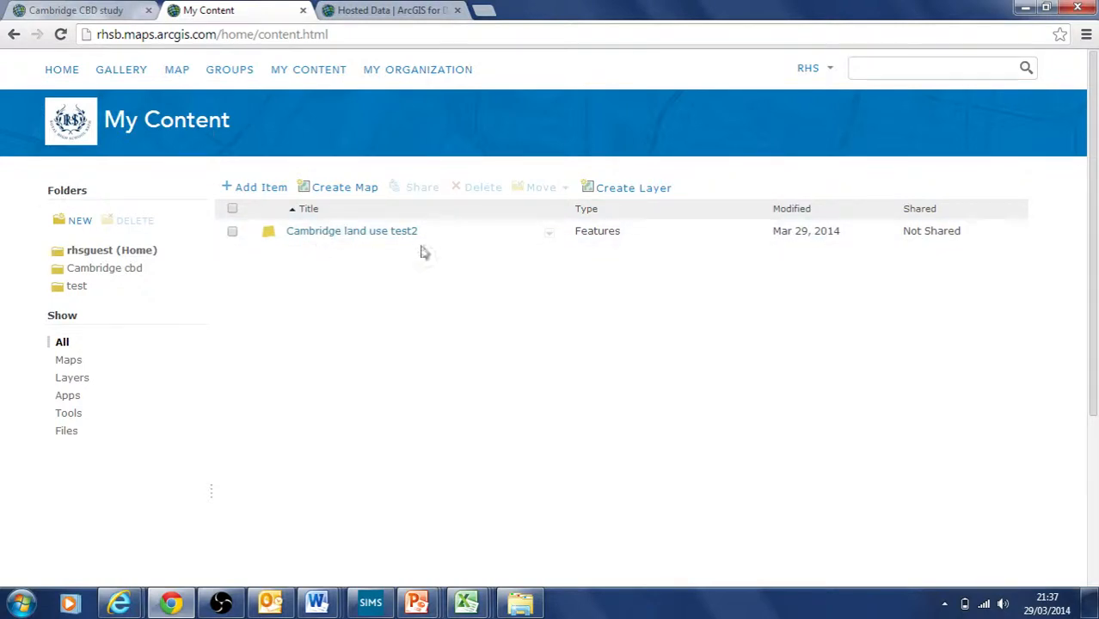
pyautogui.click(337, 238)
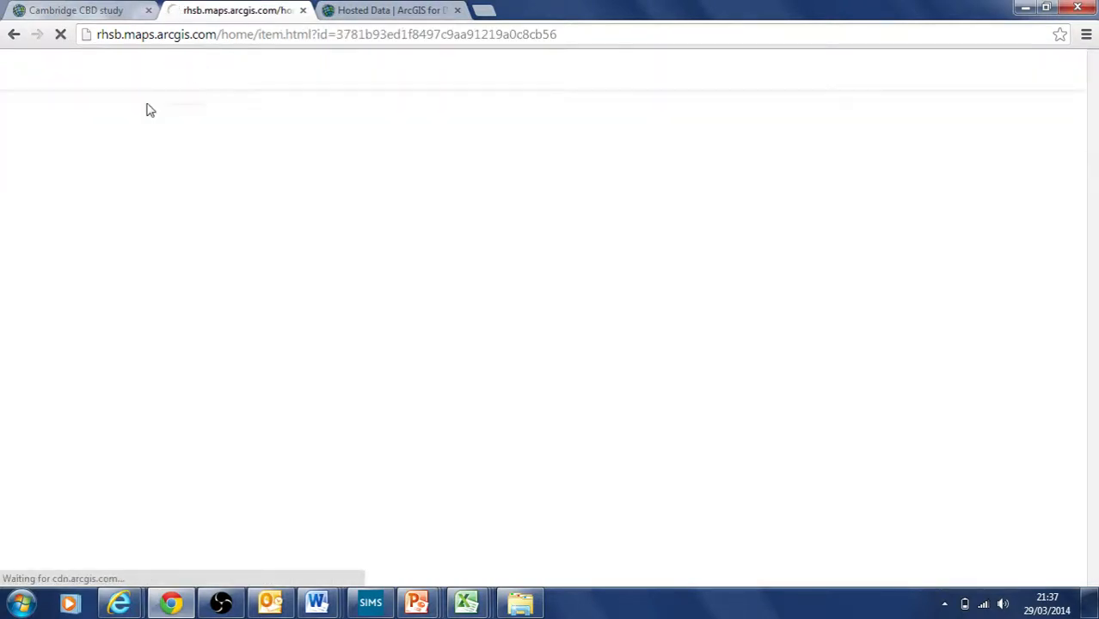
pyautogui.click(391, 10)
pyautogui.click(76, 12)
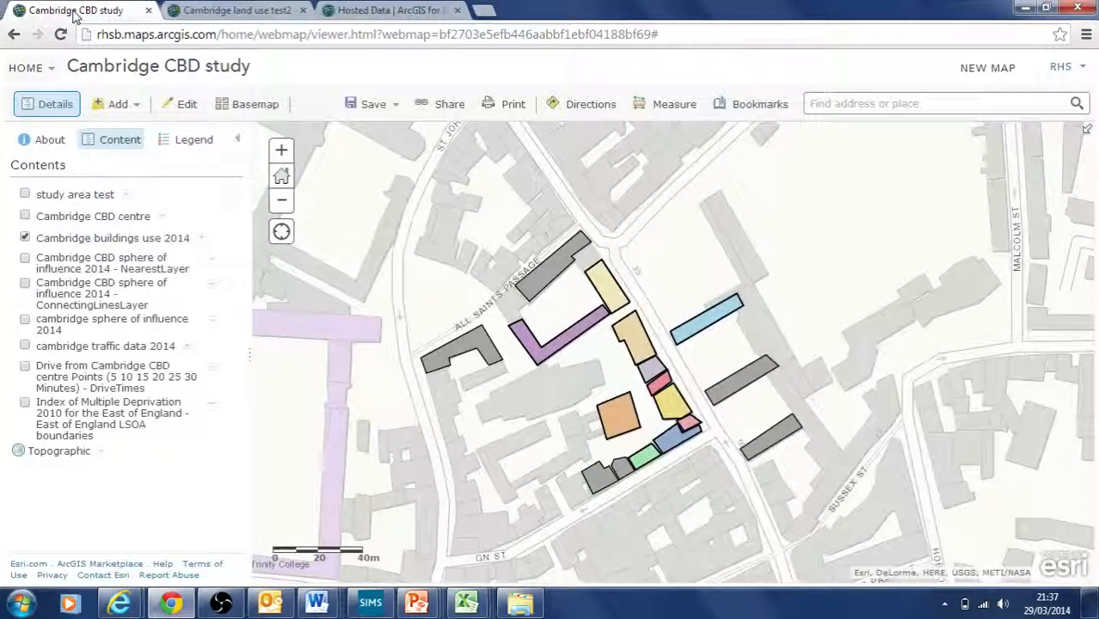
pyautogui.click(400, 12)
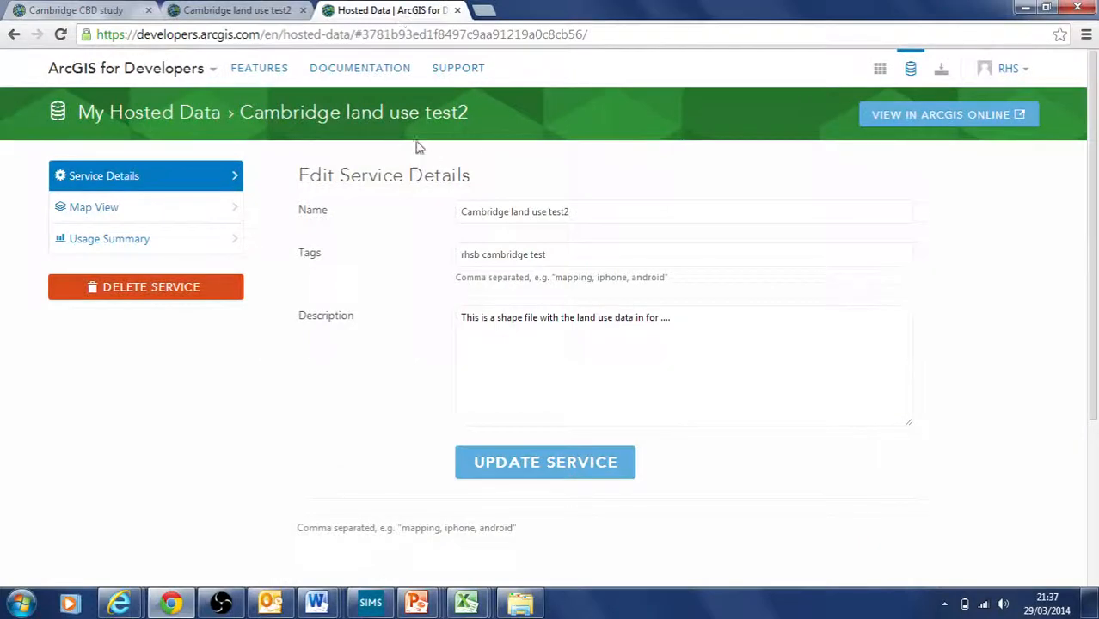
pyautogui.click(482, 11)
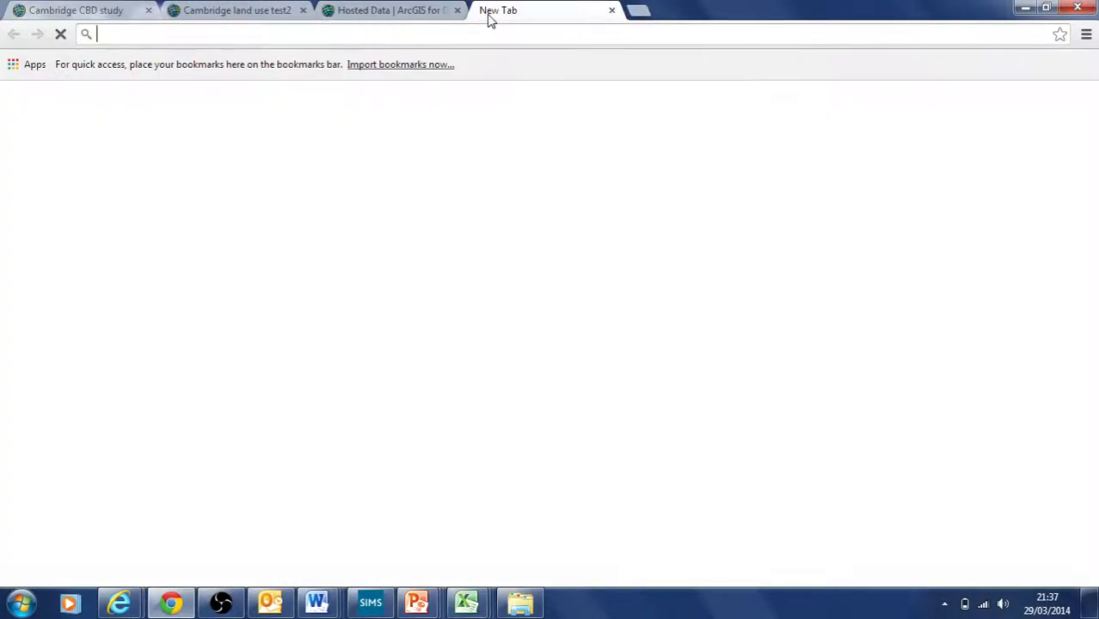
pyautogui.write('www.a')
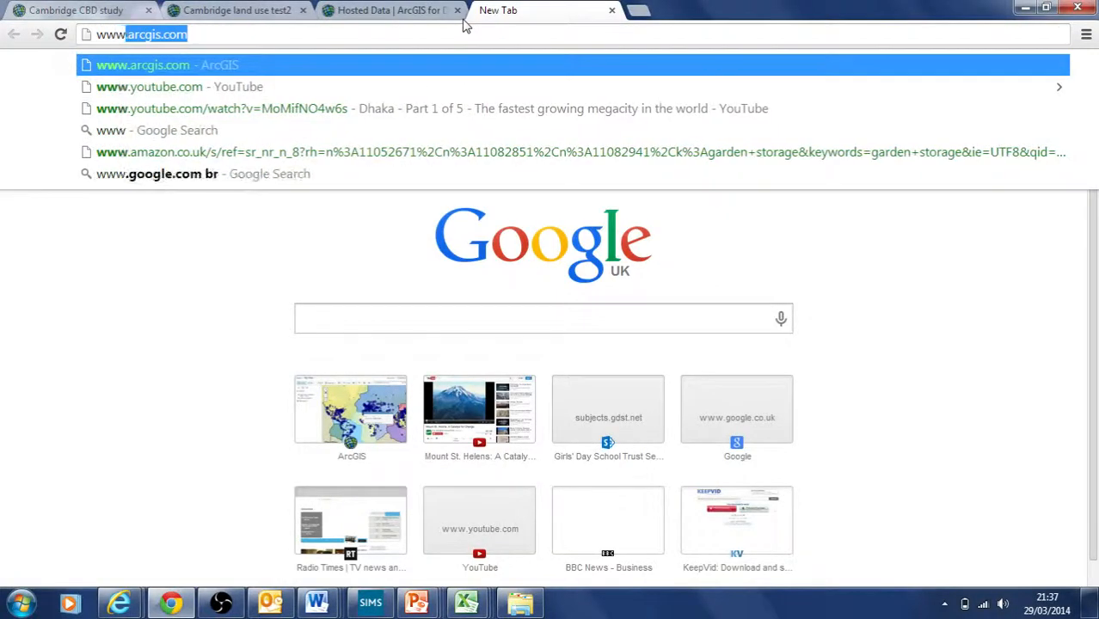
pyautogui.write('rcgis.com')
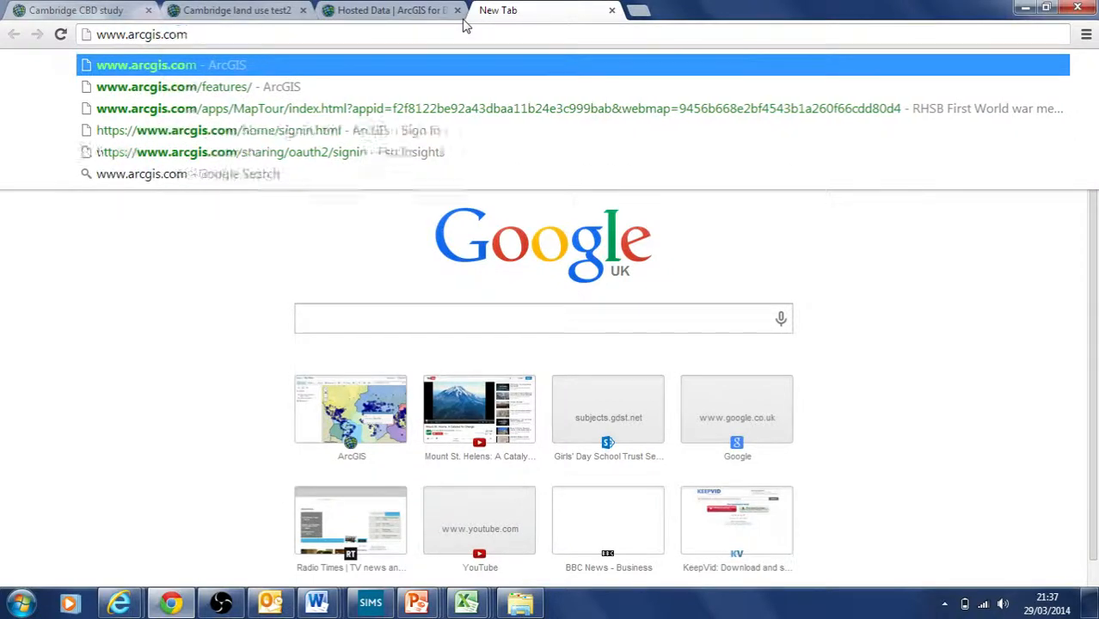
pyautogui.press('Return')
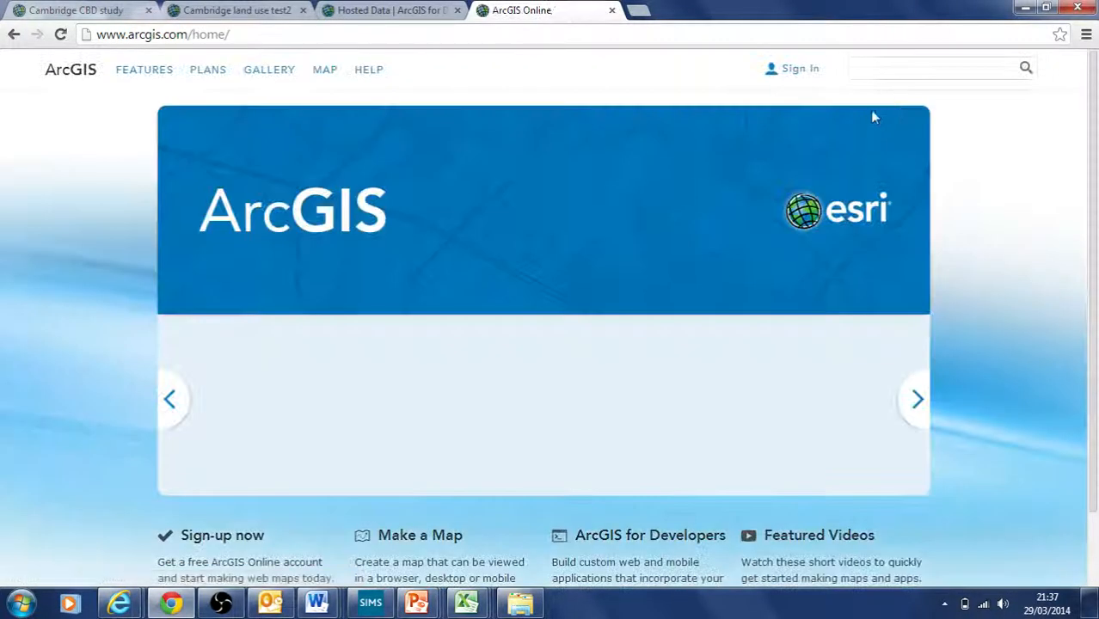
pyautogui.click(793, 72)
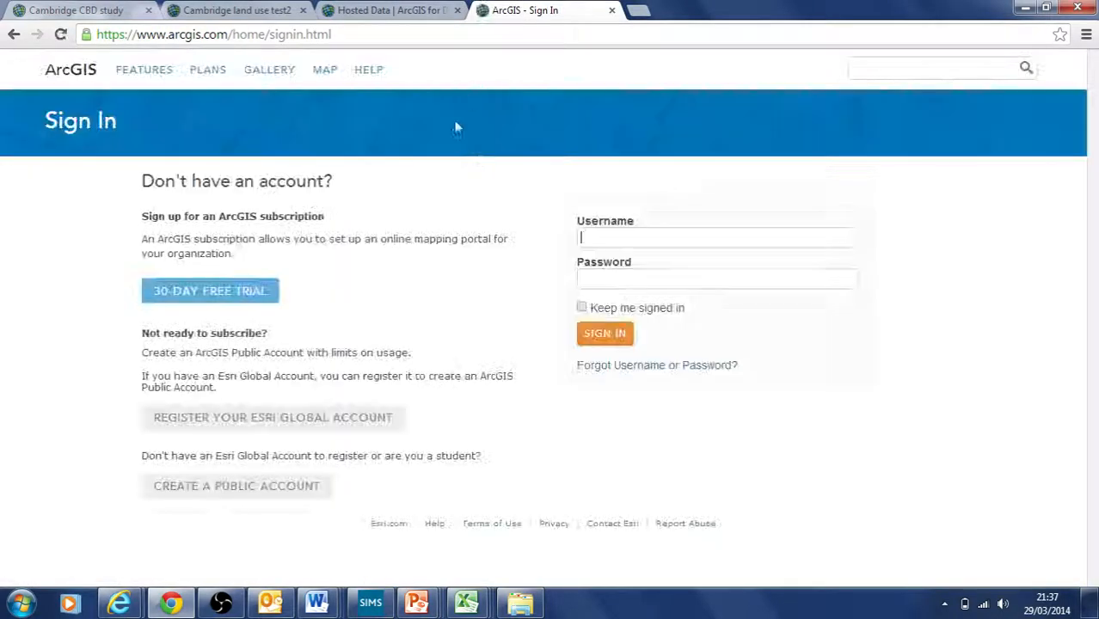
pyautogui.click(224, 11)
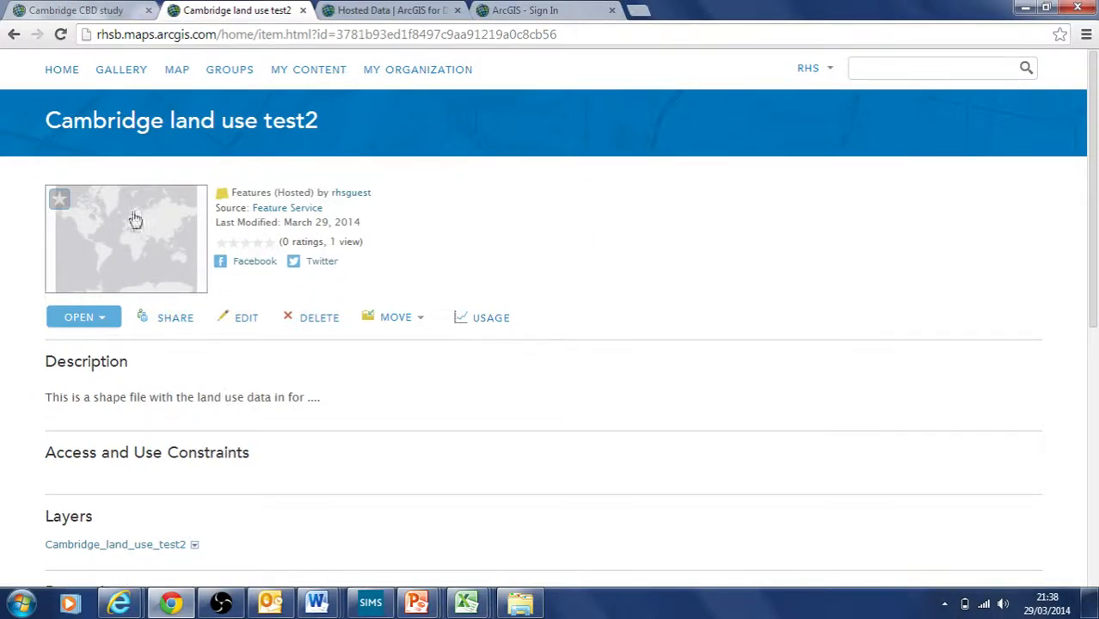
# Step: Share the Cambridge land use test2 item with Everyone (public)
pyautogui.scroll(-5, 589, 276)
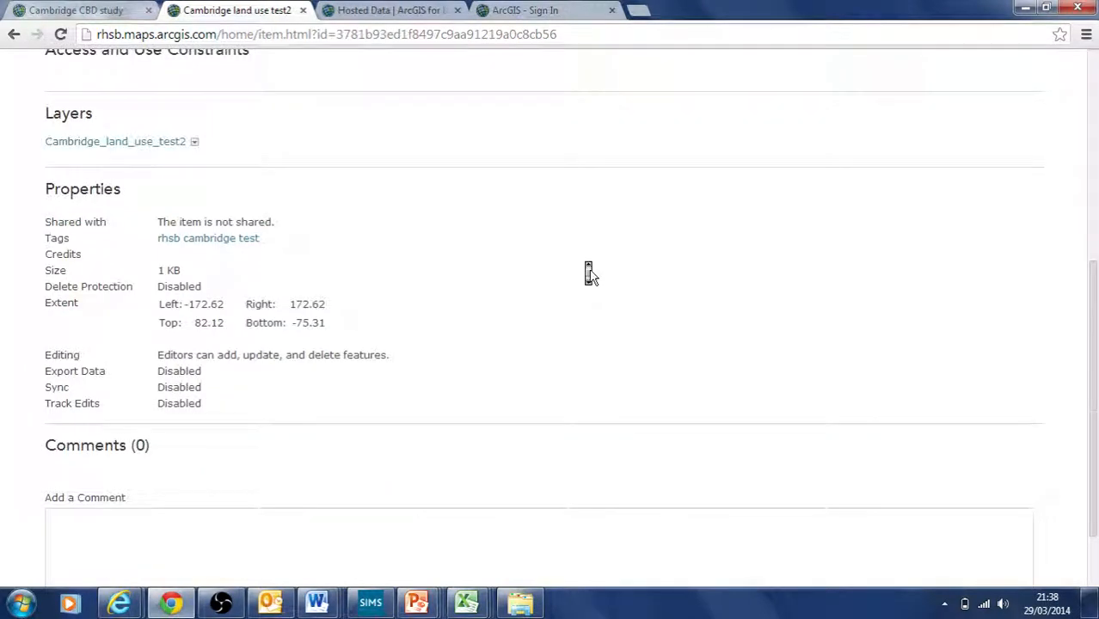
pyautogui.scroll(5, 589, 275)
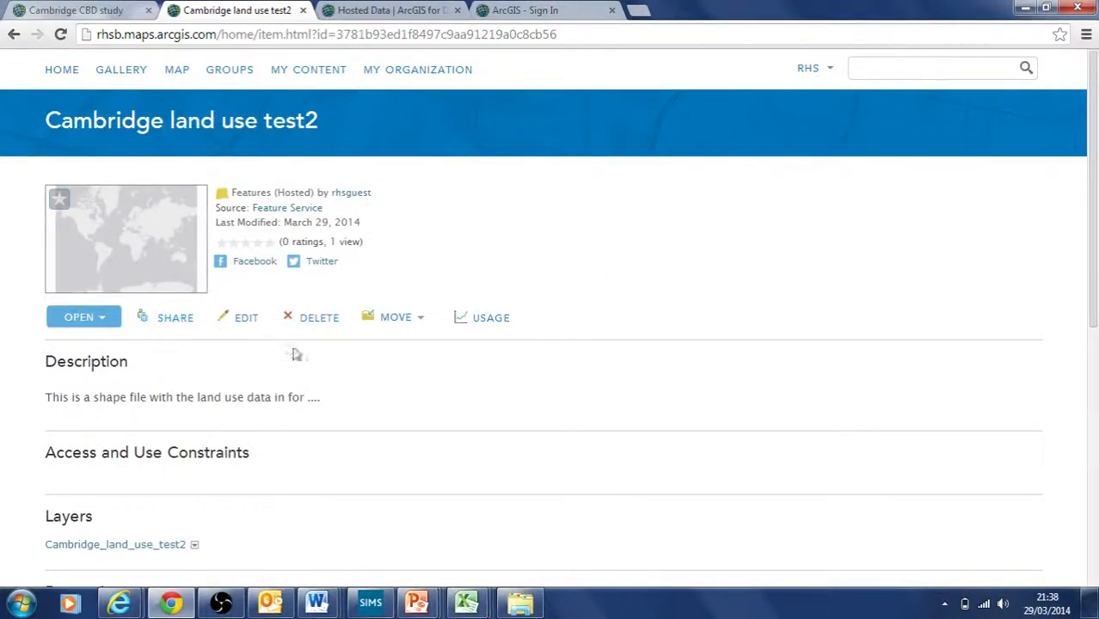
pyautogui.scroll(-3, 199, 206)
pyautogui.scroll(3, 211, 194)
pyautogui.click(176, 318)
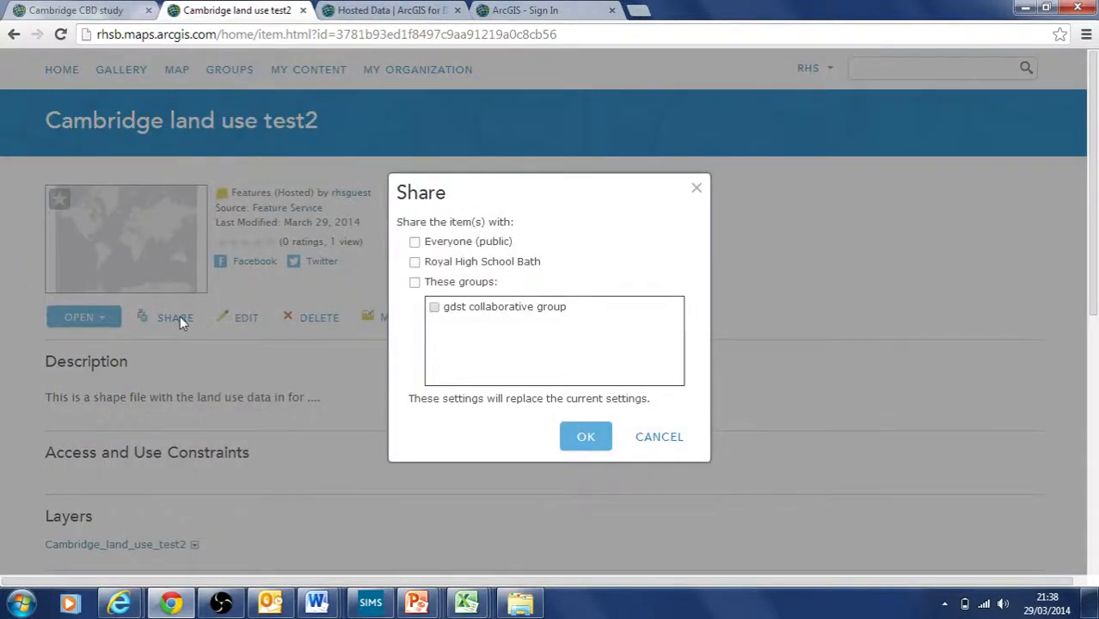
pyautogui.click(415, 242)
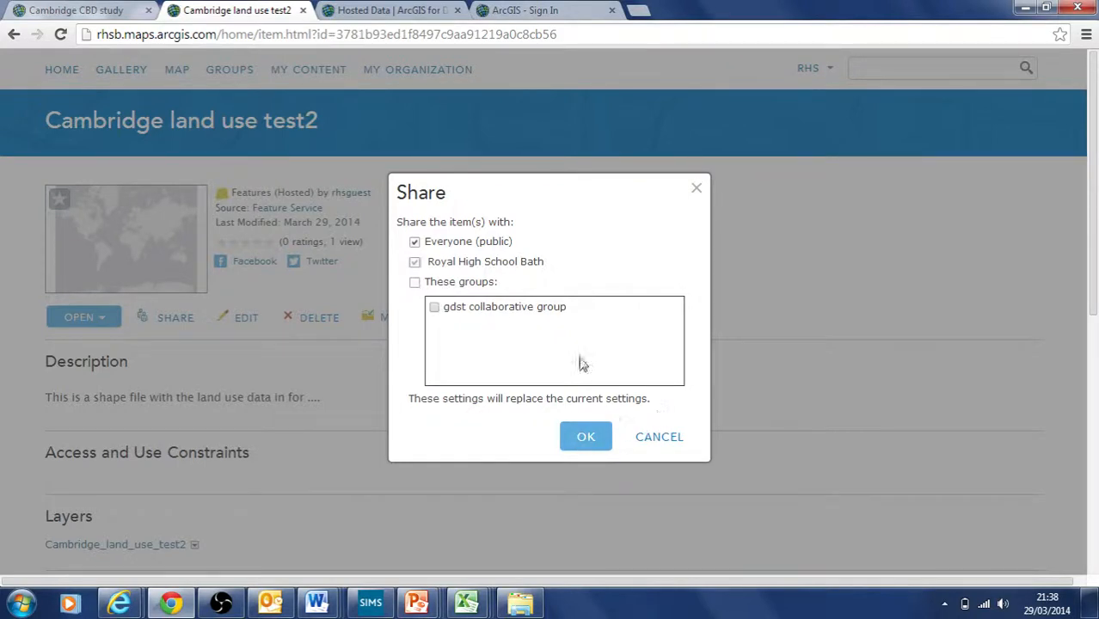
pyautogui.click(585, 445)
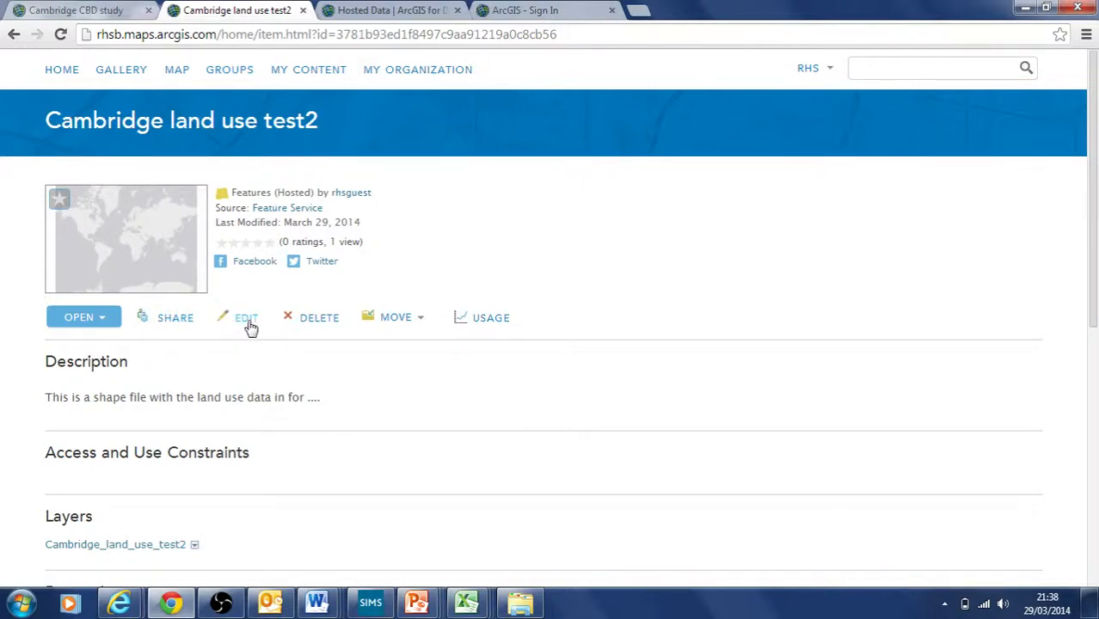
# Step: Enable delete protection on the item, toggle editing off and back on, and save
pyautogui.click(247, 320)
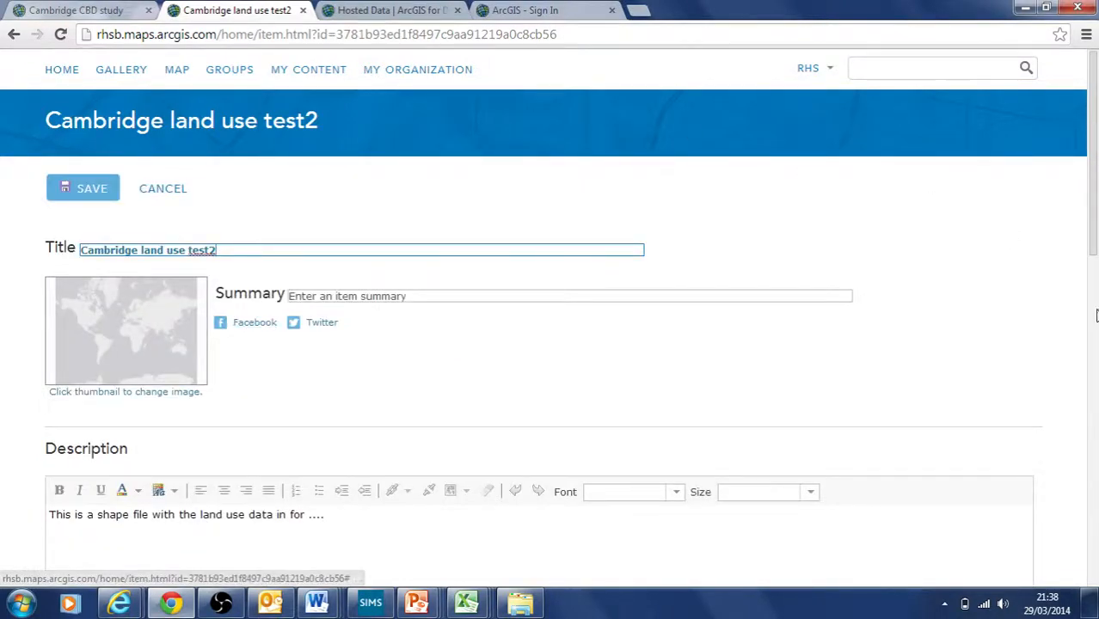
pyautogui.moveTo(1096, 226); pyautogui.dragTo(1093, 554)
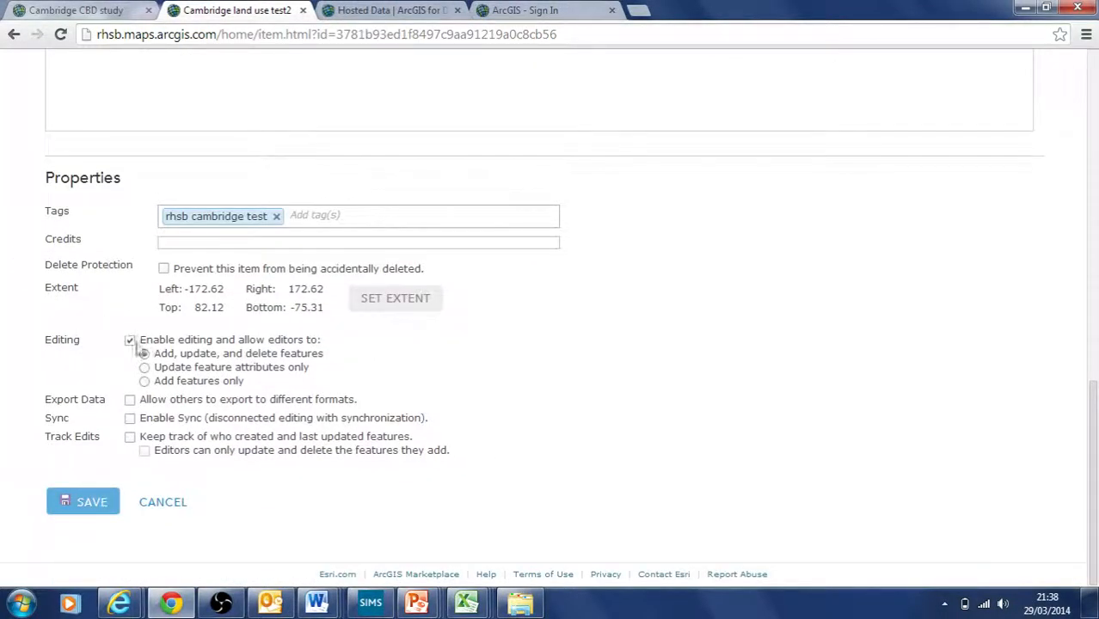
pyautogui.click(164, 269)
pyautogui.click(130, 340)
pyautogui.click(130, 341)
pyautogui.click(91, 503)
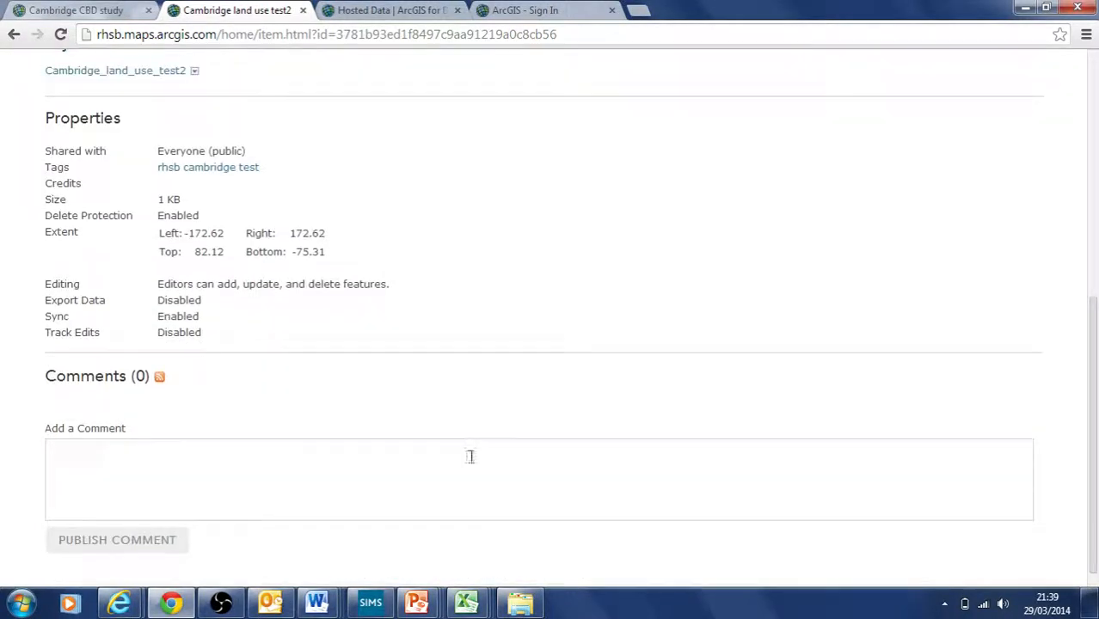
pyautogui.scroll(6, 464, 442)
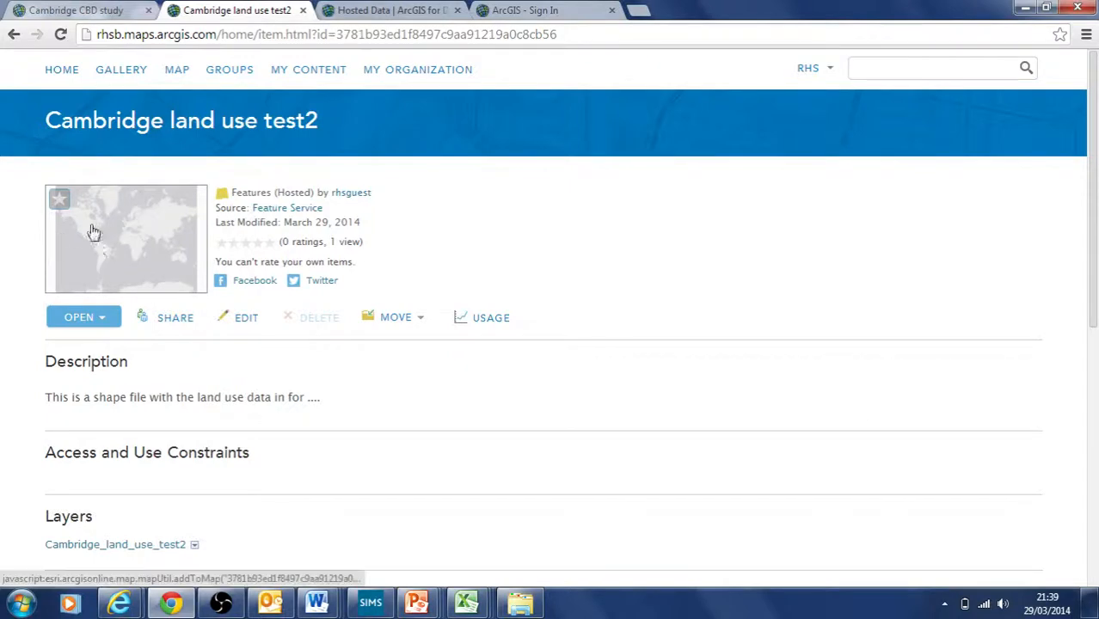
# Step: Open the layer in Map Viewer zoomed to Cambridge, England, with the Content list showing
pyautogui.click(126, 256)
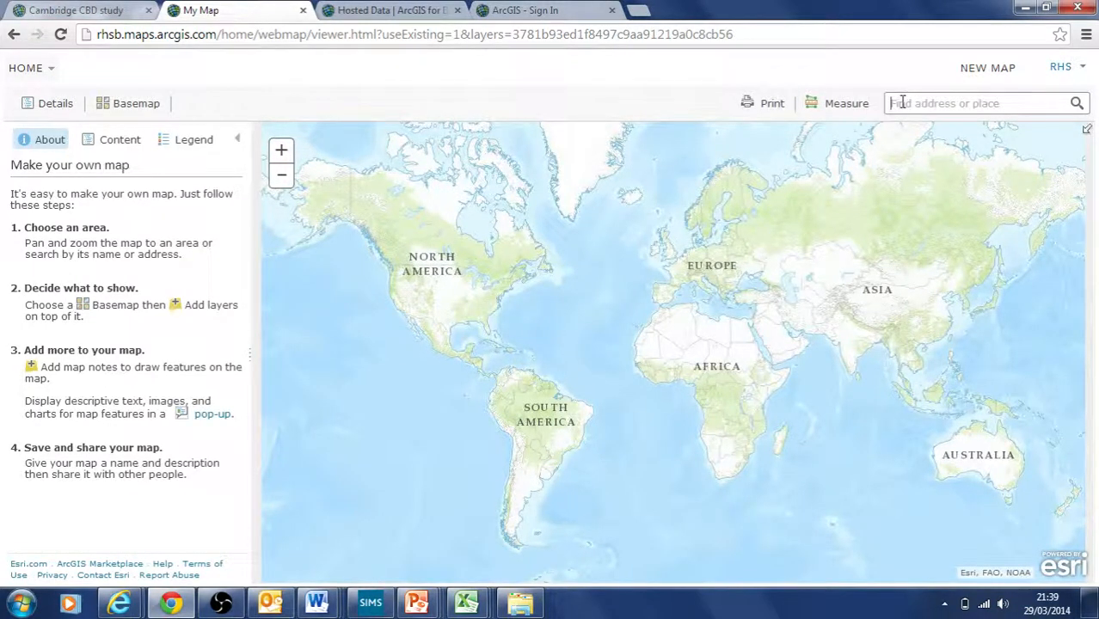
pyautogui.click(899, 102)
pyautogui.write('dambridge')
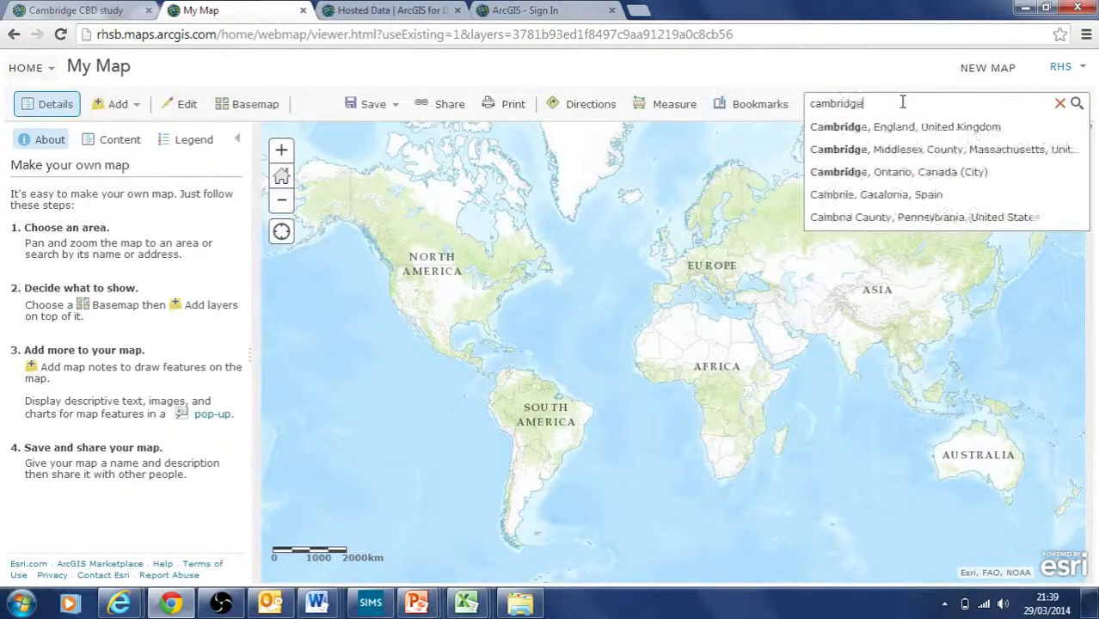
pyautogui.click(901, 126)
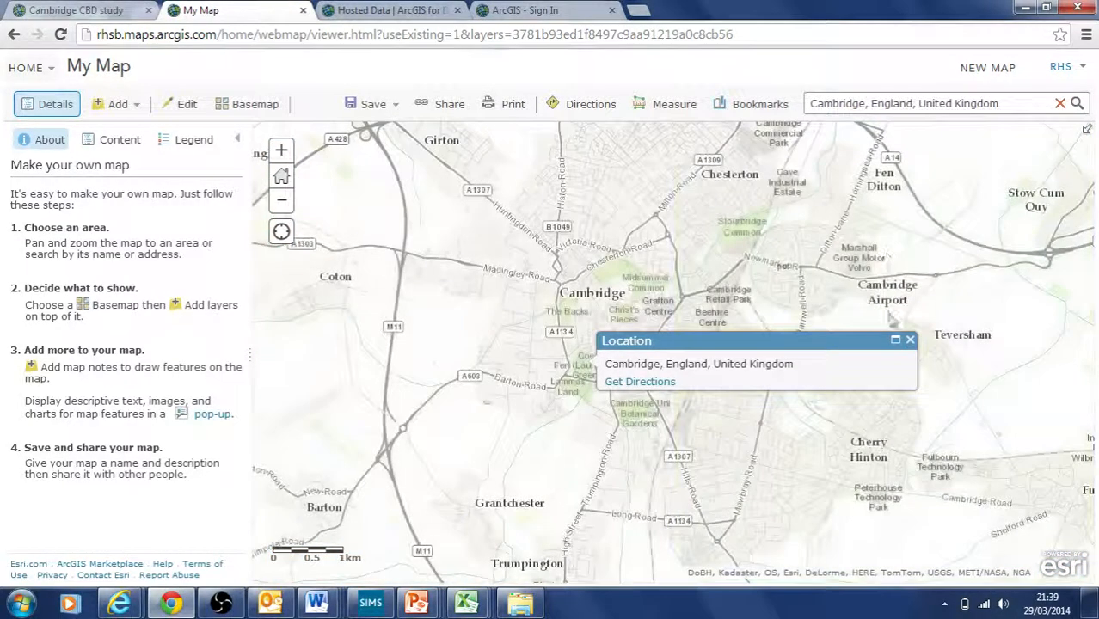
pyautogui.click(910, 340)
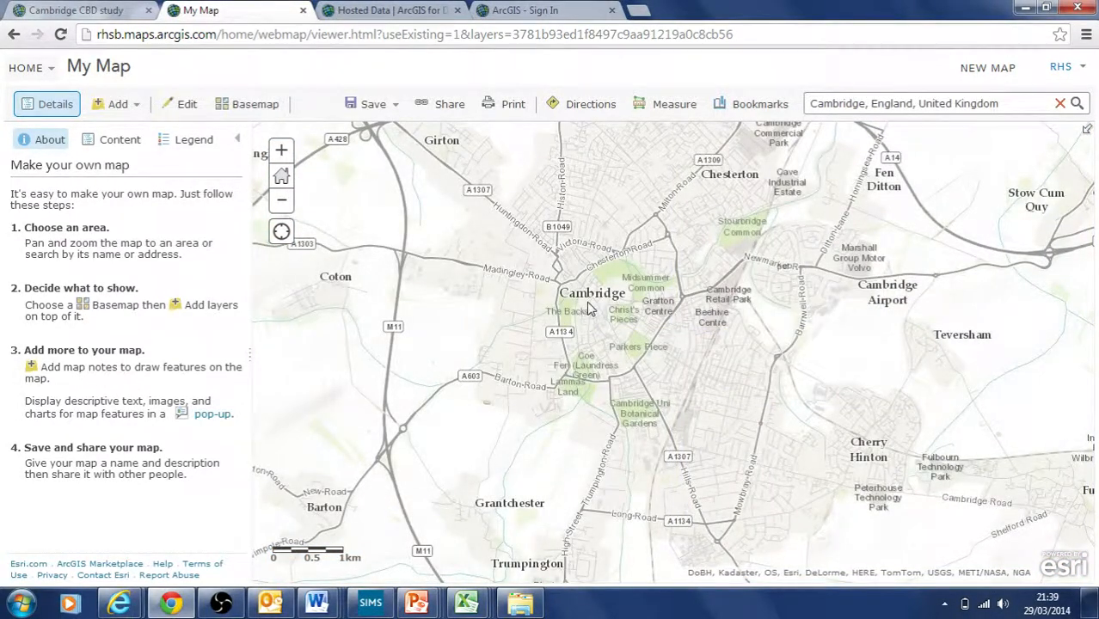
pyautogui.scroll(3, 592, 305)
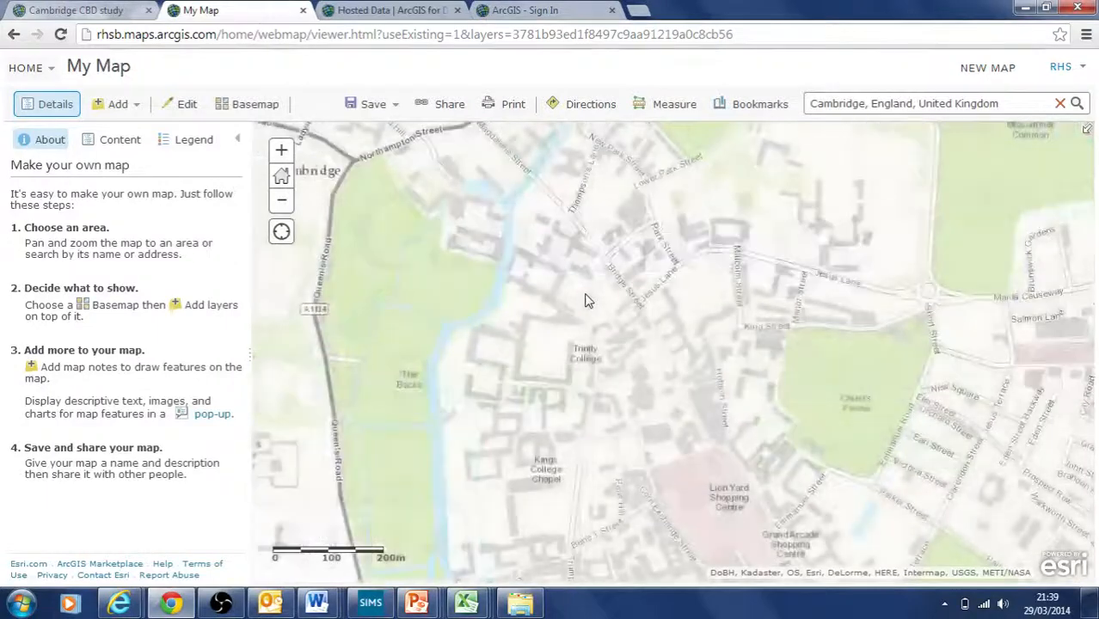
pyautogui.scroll(1, 667, 387)
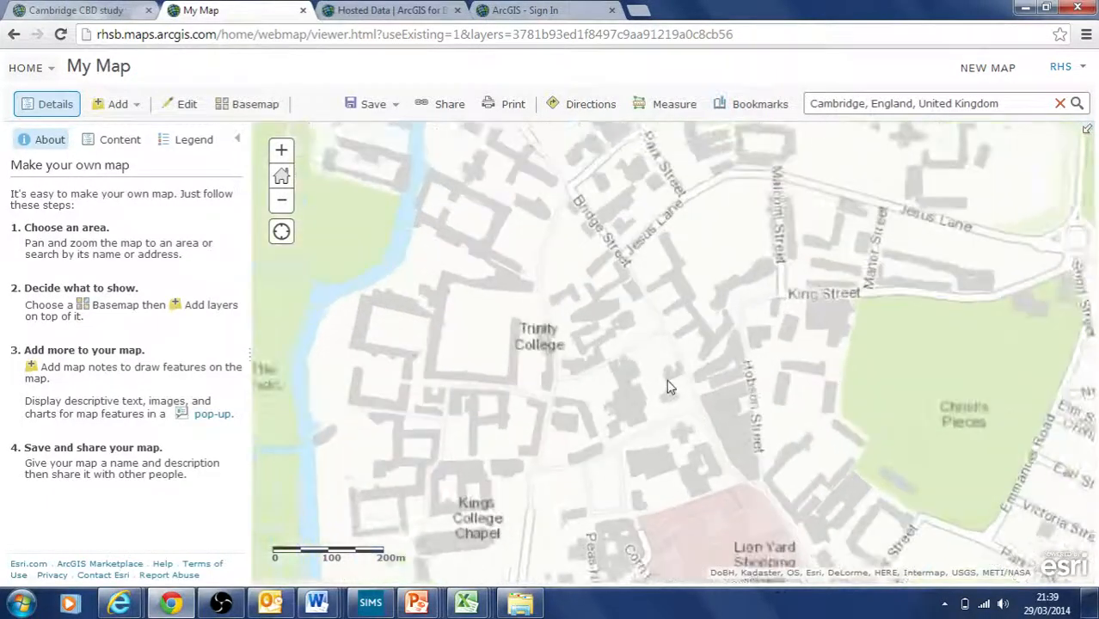
pyautogui.scroll(1, 591, 312)
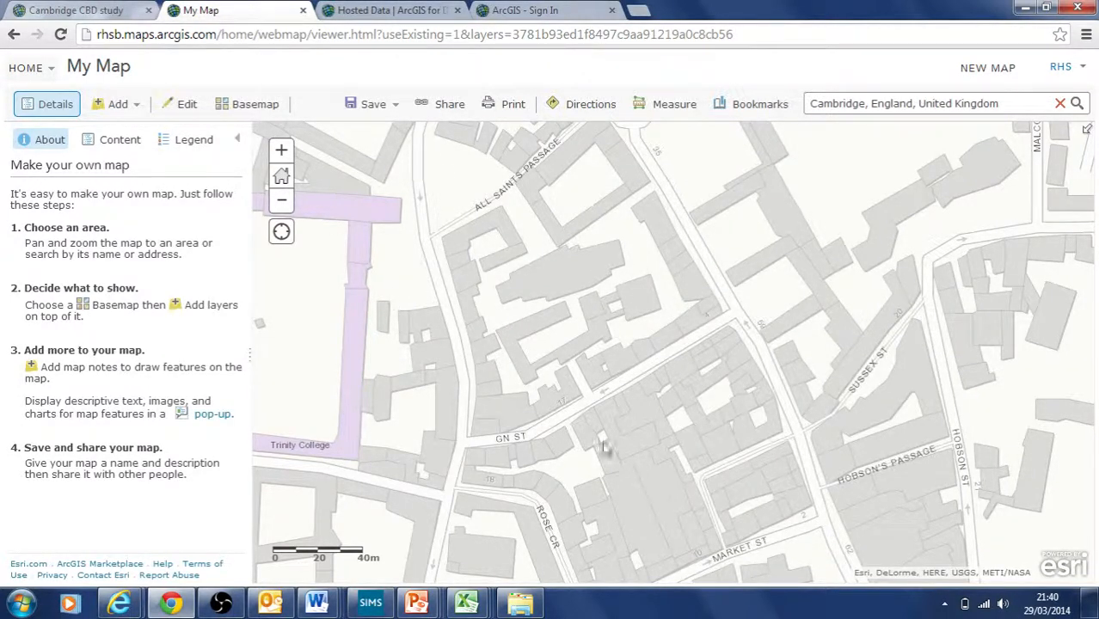
pyautogui.click(107, 143)
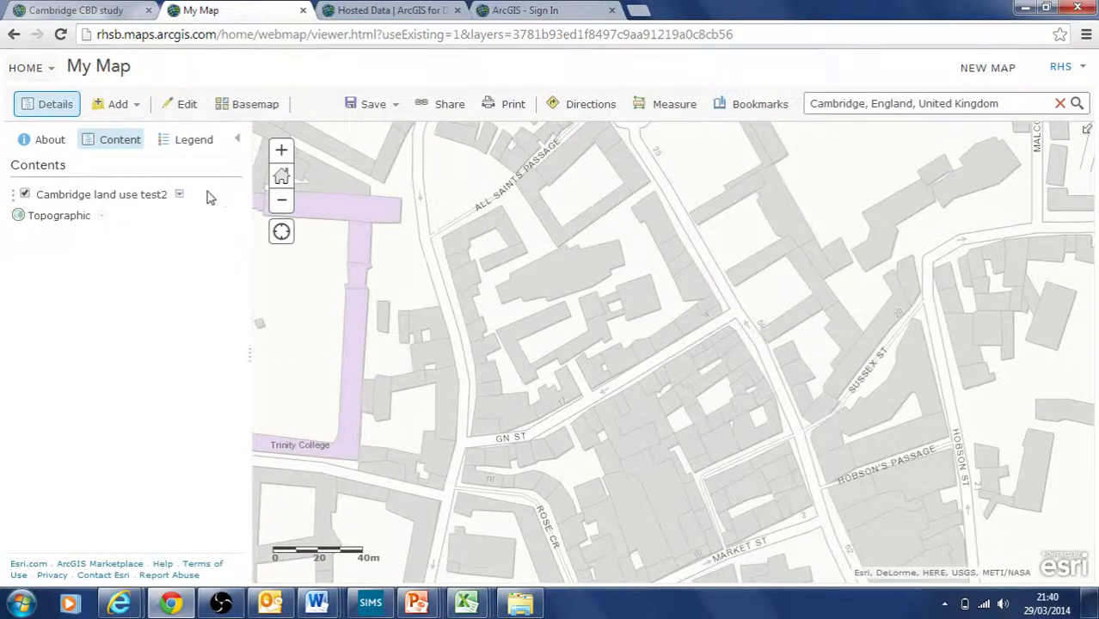
# Step: Draw a new building polygon with the New Feature template
pyautogui.click(180, 195)
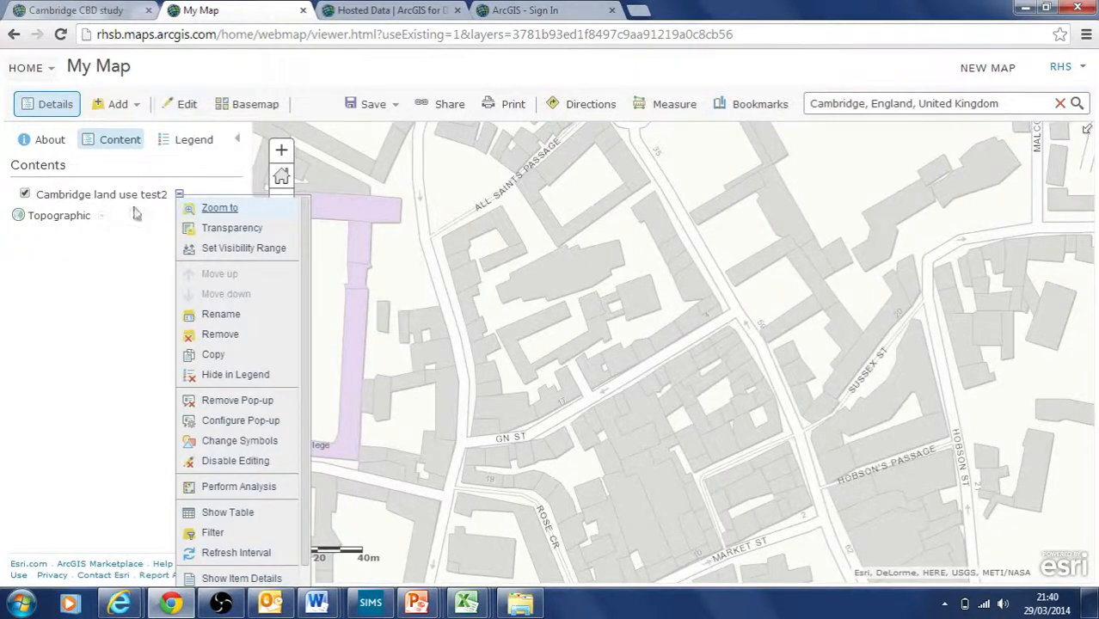
pyautogui.click(121, 255)
pyautogui.click(186, 104)
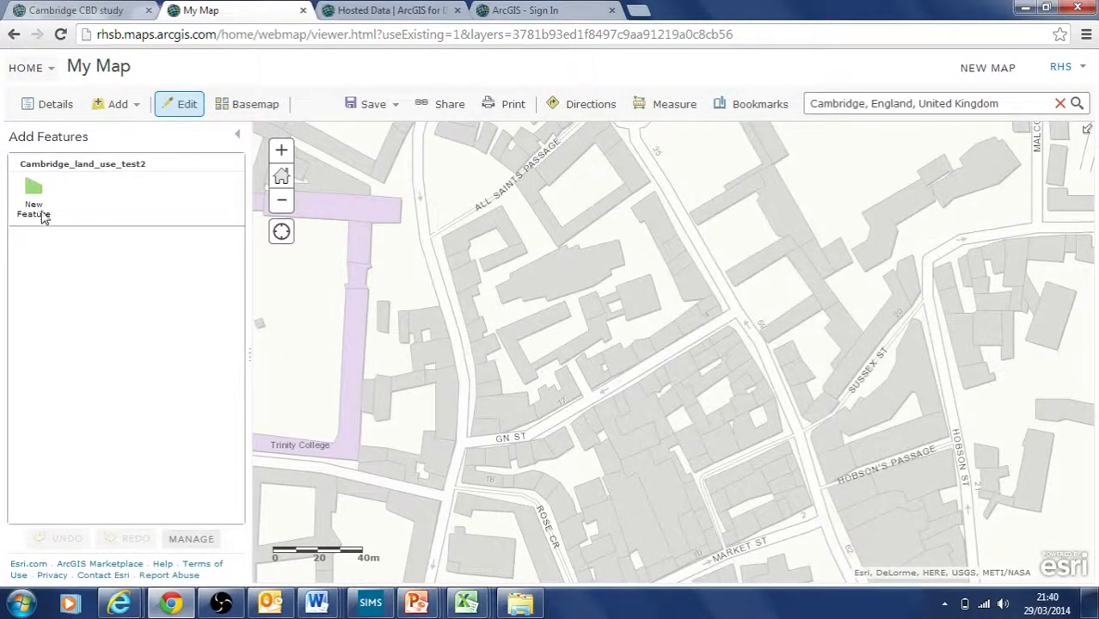
pyautogui.click(45, 194)
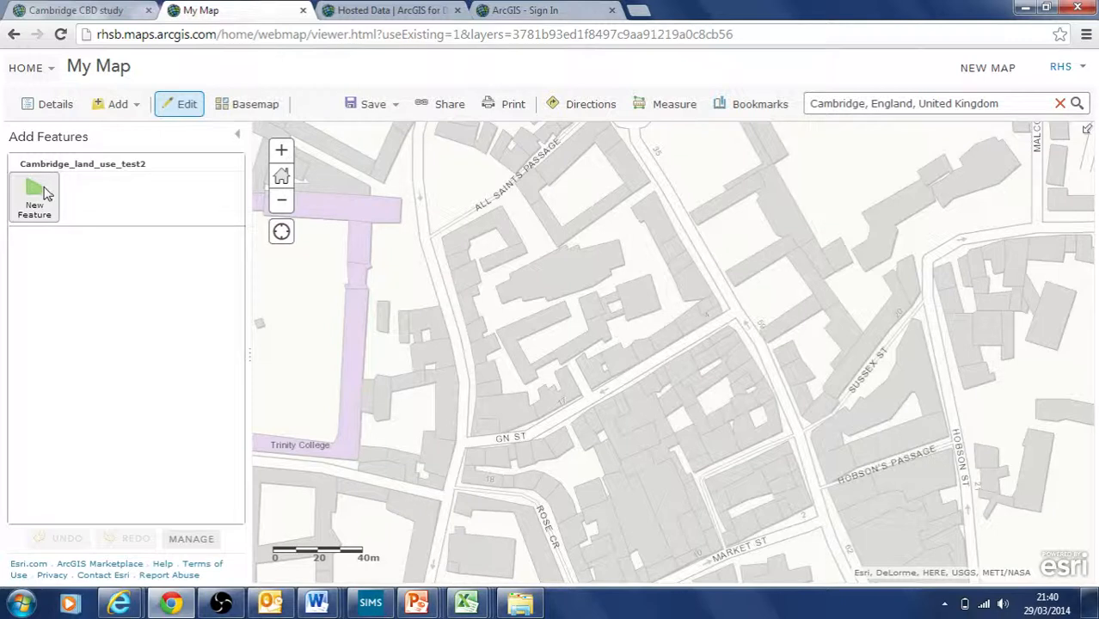
pyautogui.click(653, 191)
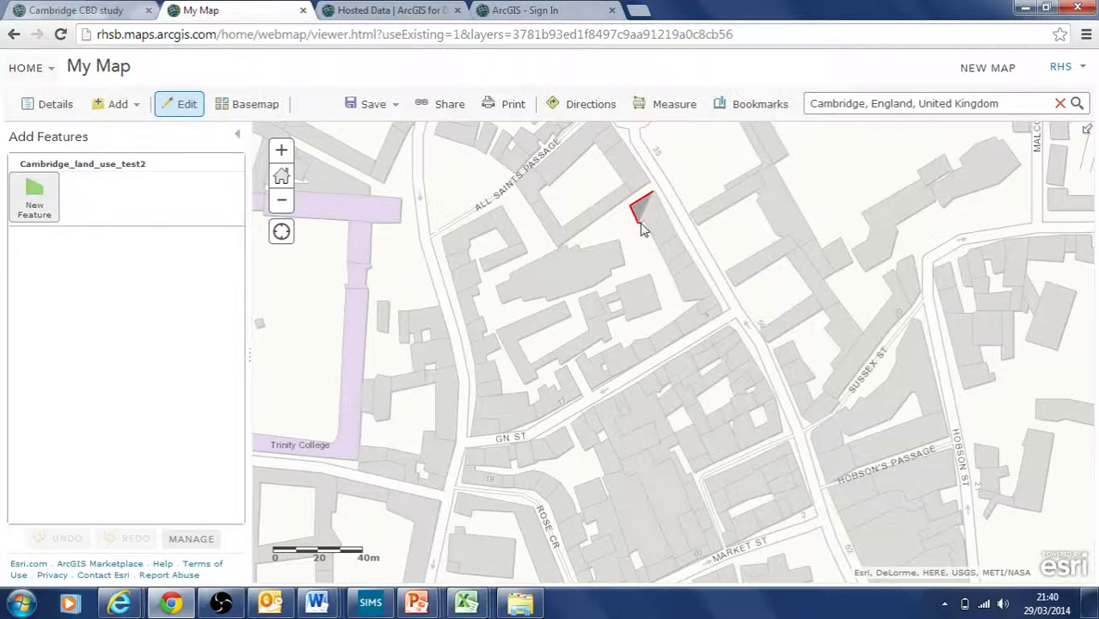
pyautogui.click(658, 245)
pyautogui.doubleClick(675, 242)
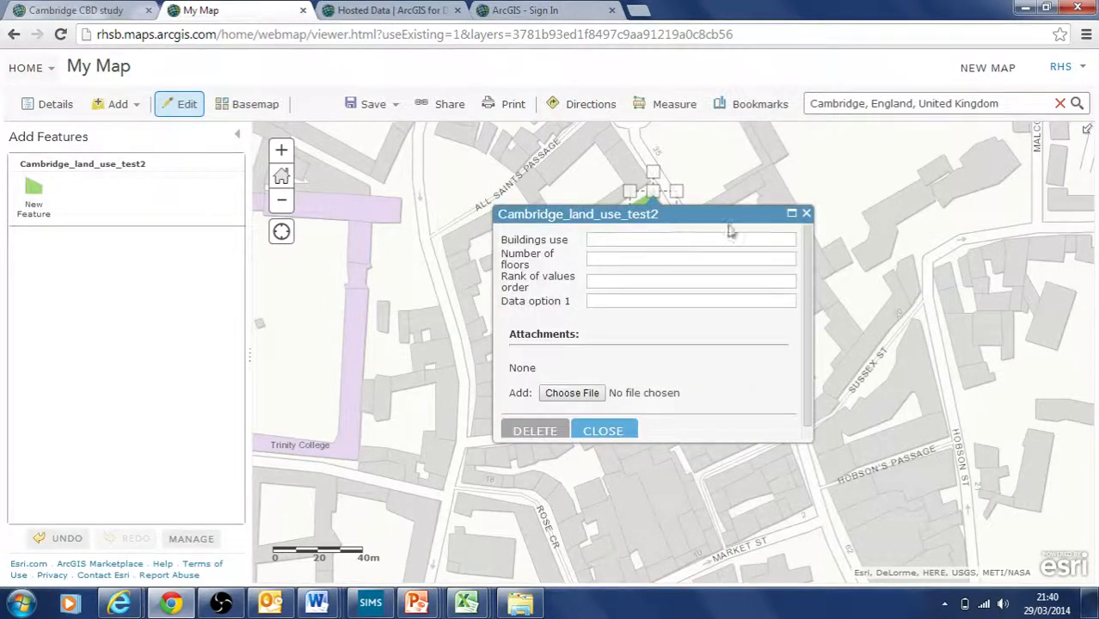
pyautogui.click(806, 213)
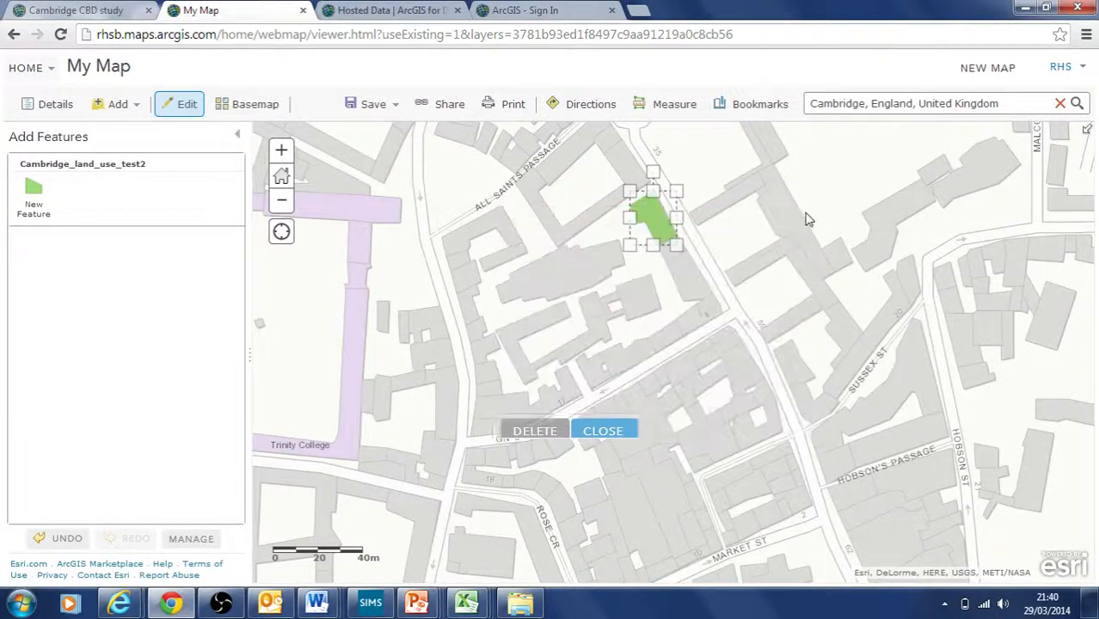
pyautogui.click(759, 286)
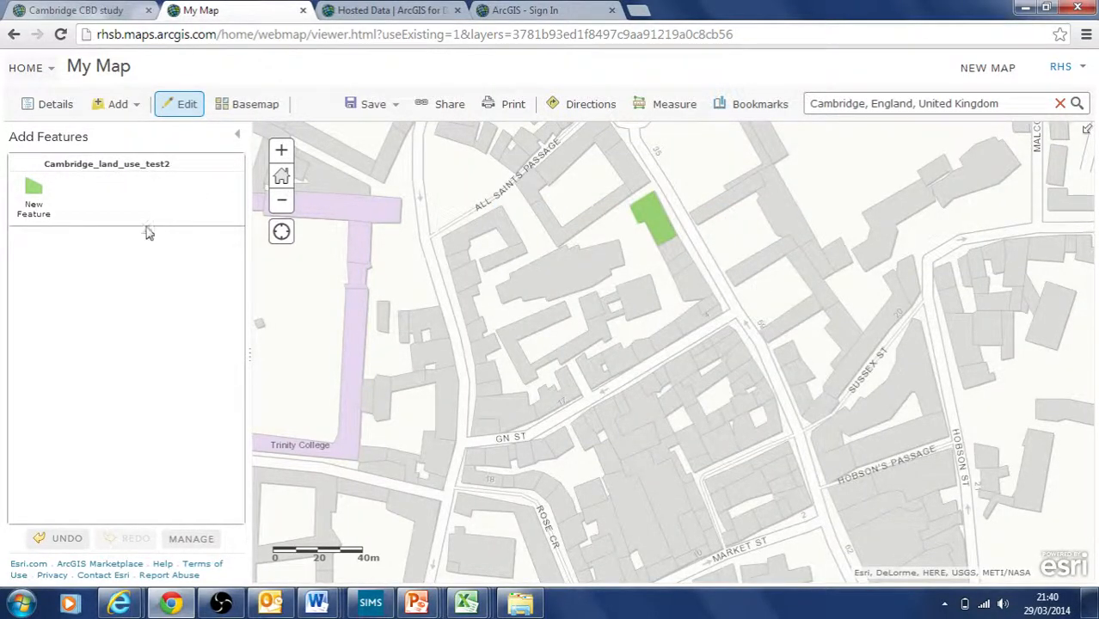
# Step: Nudge the green building plot slightly down-left
pyautogui.click(662, 229)
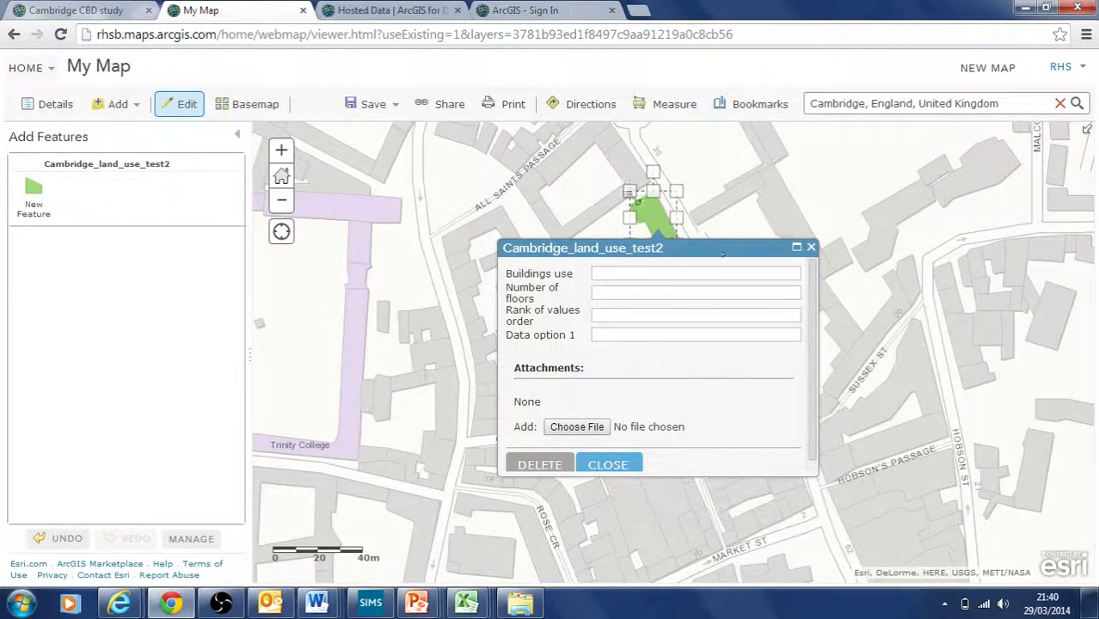
pyautogui.click(709, 200)
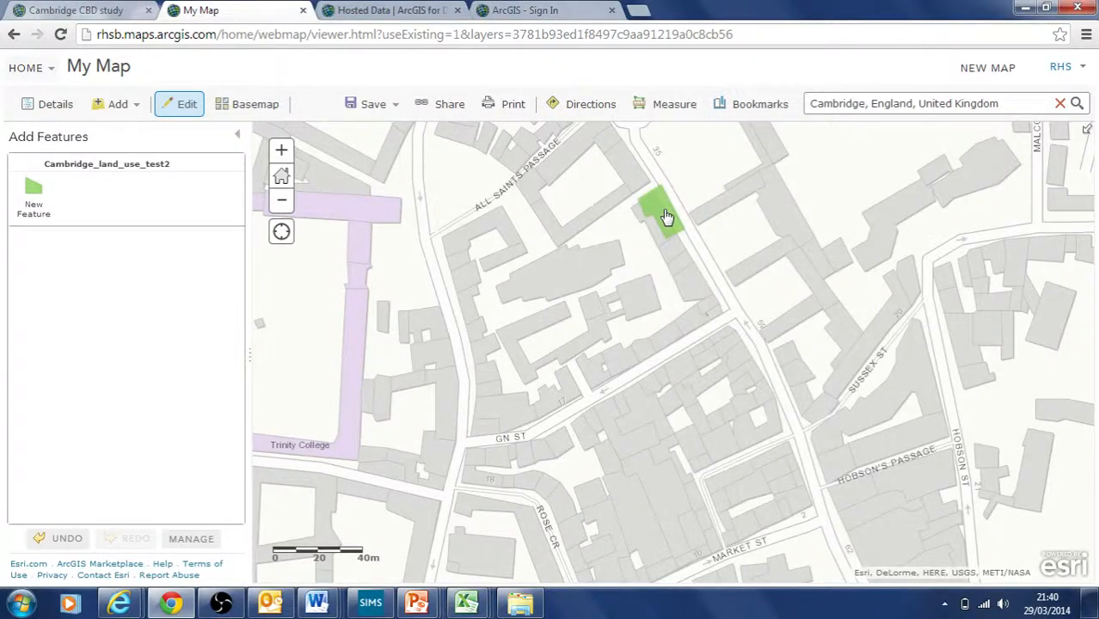
pyautogui.click(667, 217)
pyautogui.moveTo(667, 217); pyautogui.dragTo(657, 223)
pyautogui.click(658, 222)
# Step: Set the green plot's Buildings use to food
pyautogui.click(659, 221)
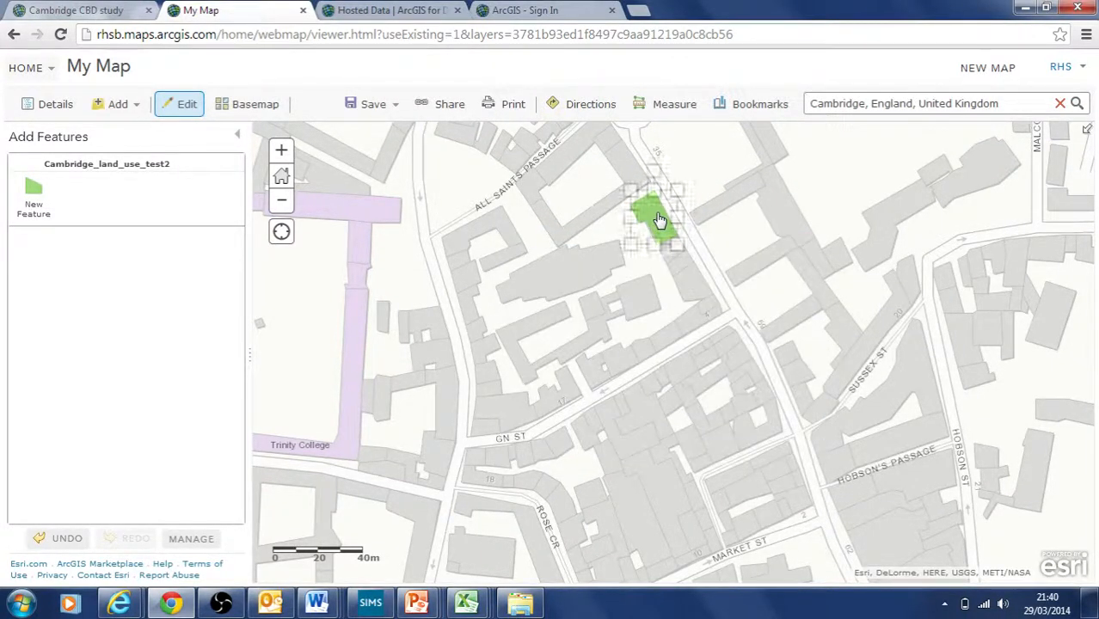
pyautogui.click(658, 222)
pyautogui.click(660, 221)
pyautogui.click(662, 221)
pyautogui.click(663, 220)
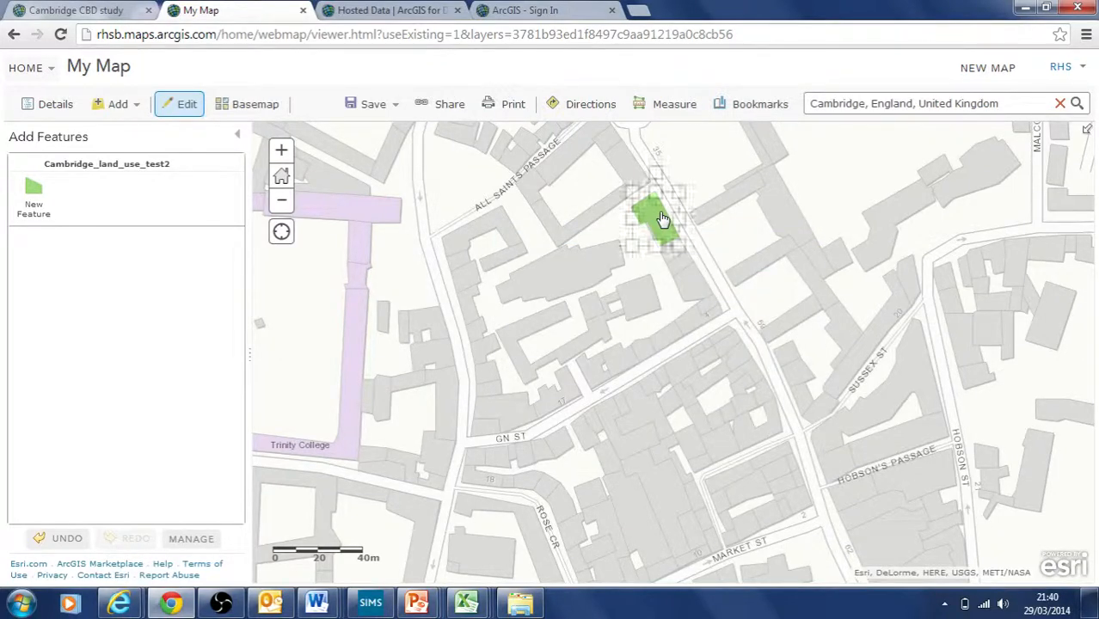
pyautogui.click(661, 221)
pyautogui.click(660, 221)
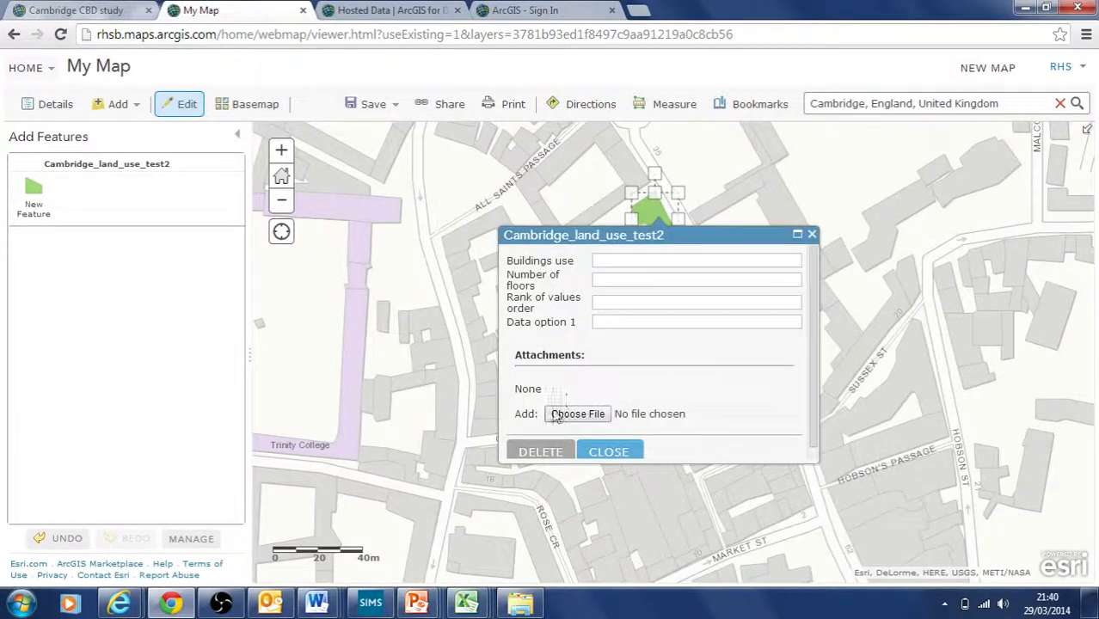
pyautogui.click(609, 260)
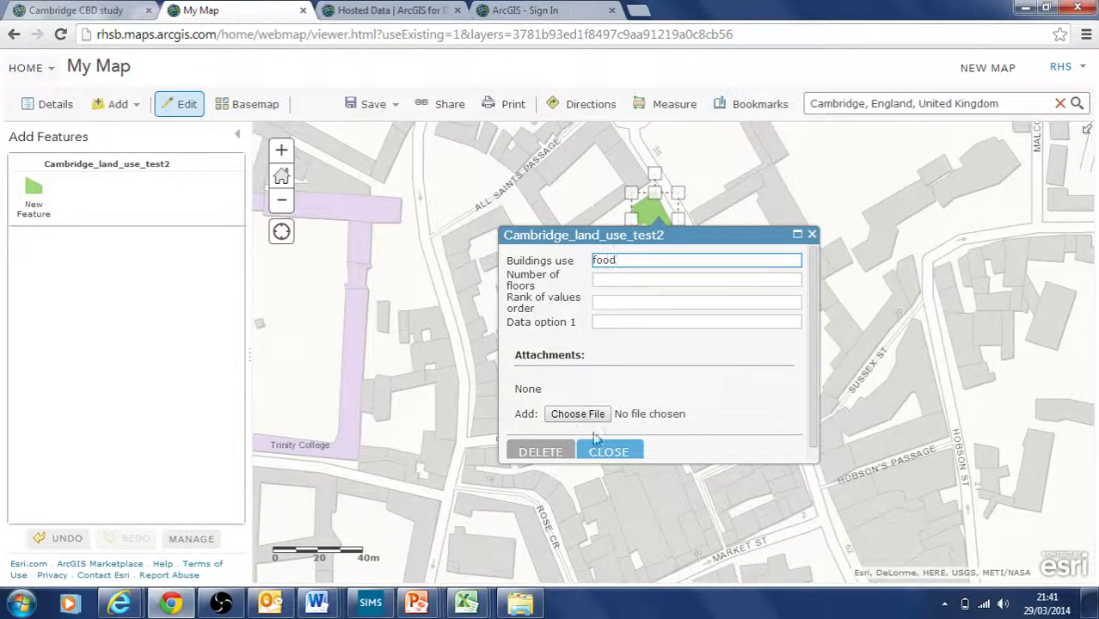
pyautogui.click(811, 234)
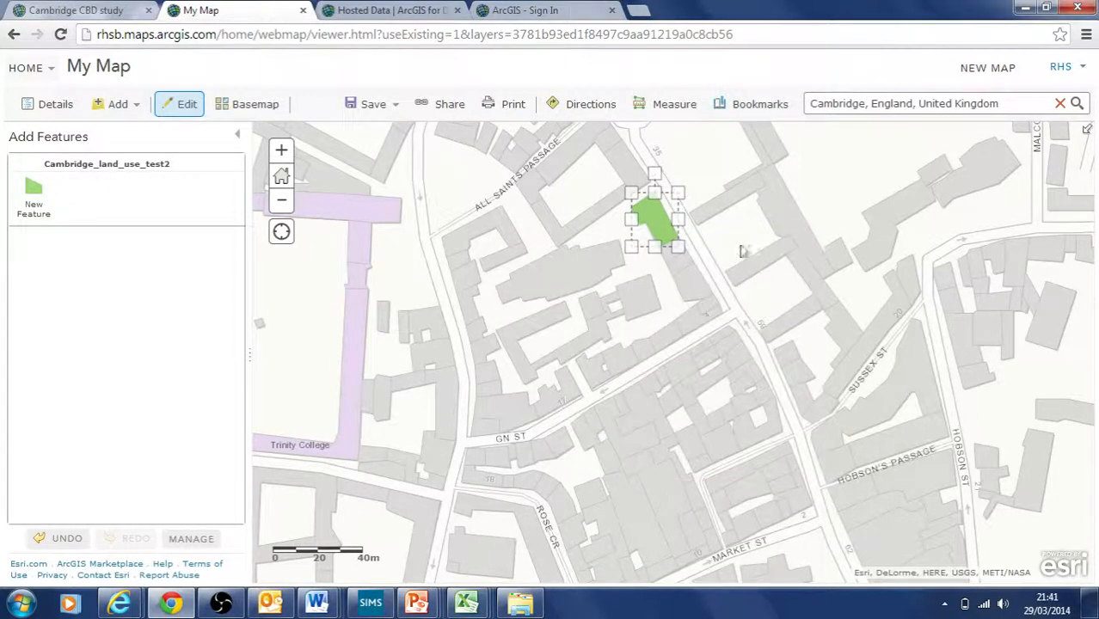
pyautogui.click(33, 195)
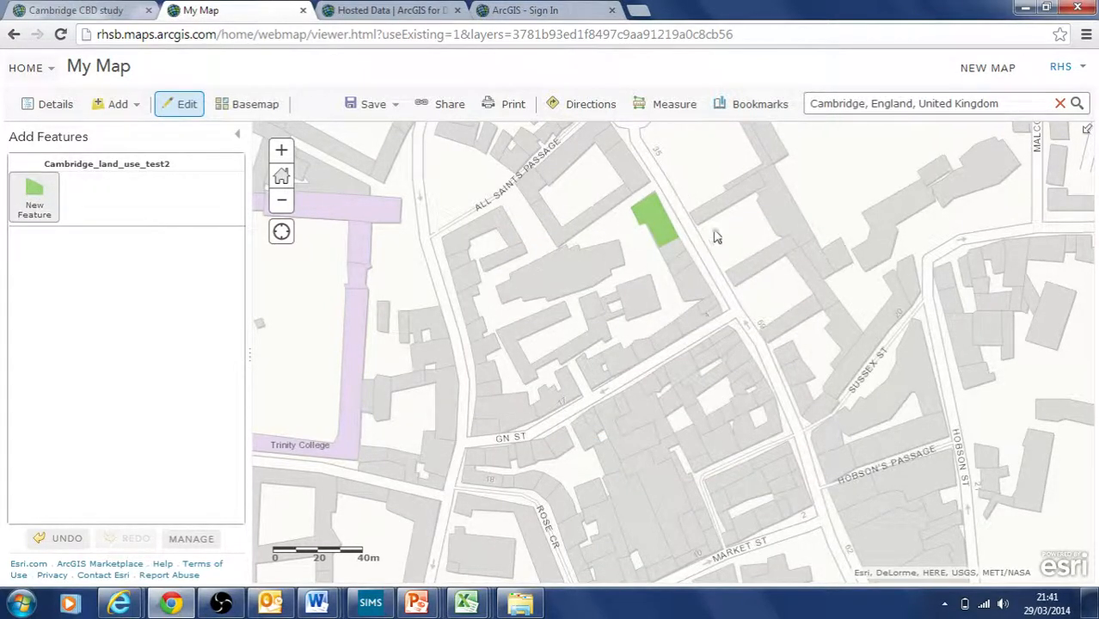
# Step: Draw a building polygon and record its Buildings use as shoes
pyautogui.click(755, 175)
pyautogui.click(691, 209)
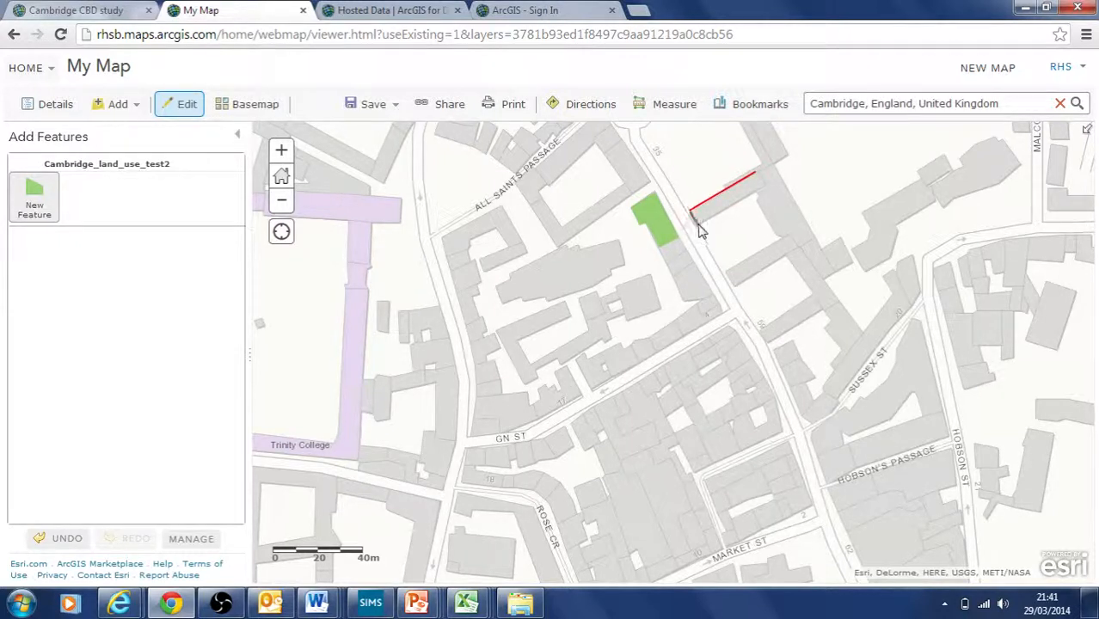
pyautogui.click(697, 224)
pyautogui.doubleClick(767, 193)
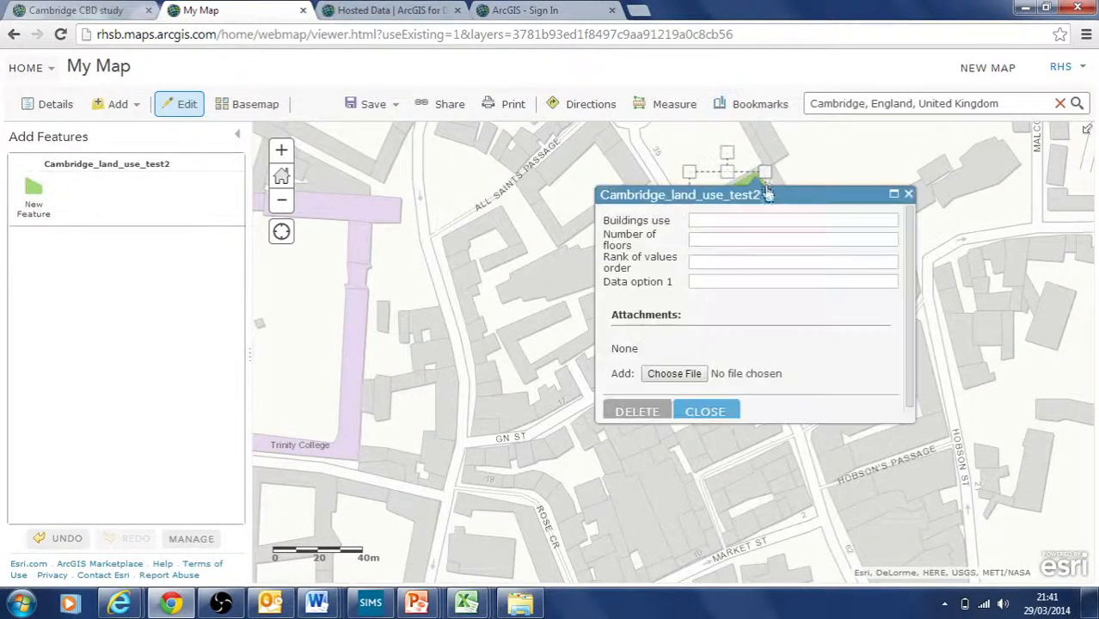
pyautogui.click(734, 222)
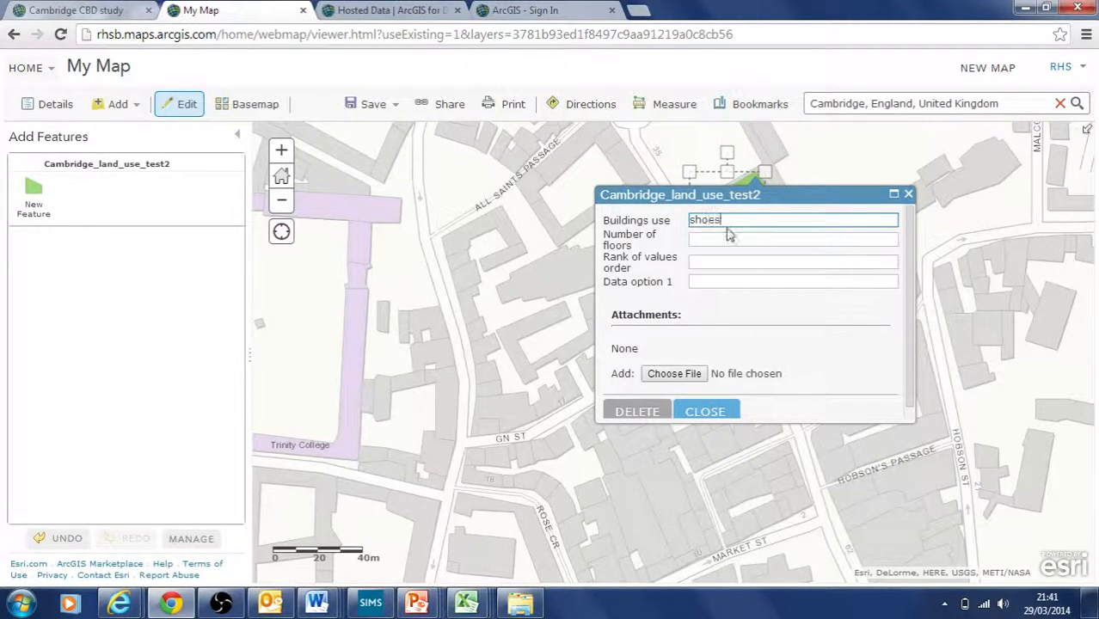
pyautogui.write('shoes')
pyautogui.click(705, 412)
# Step: Draw a second polygon and record its Buildings use as department
pyautogui.click(34, 200)
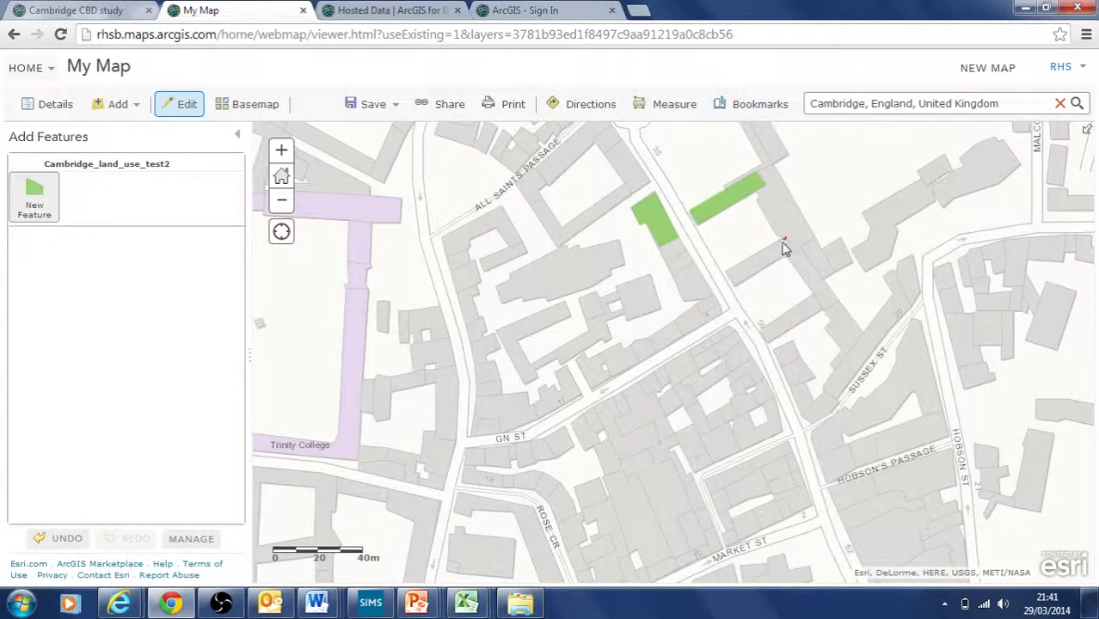
pyautogui.click(735, 289)
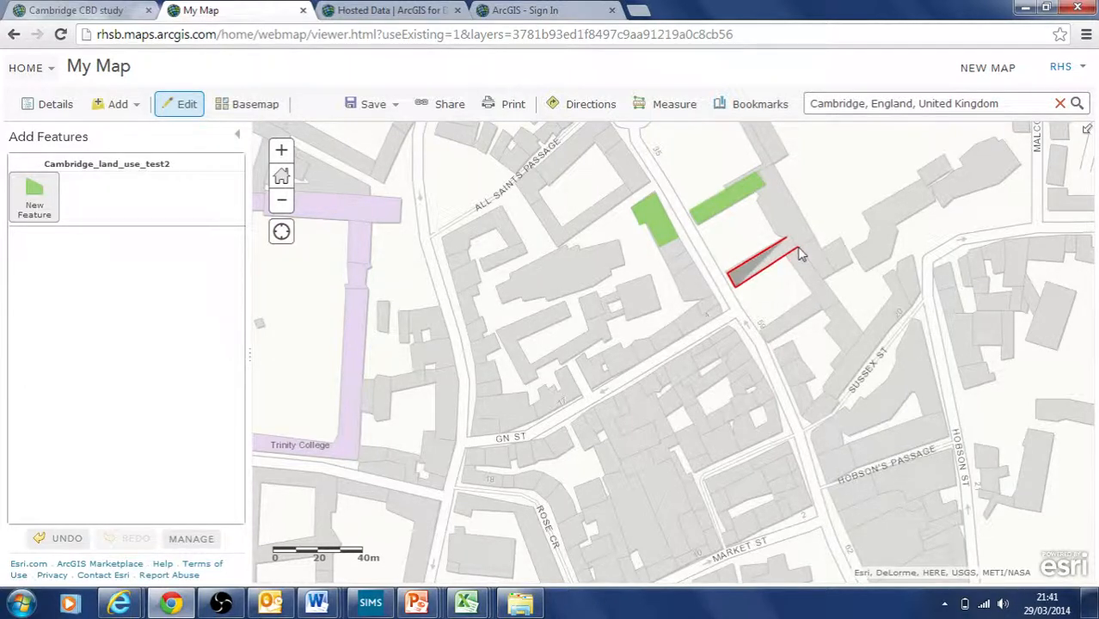
pyautogui.doubleClick(792, 243)
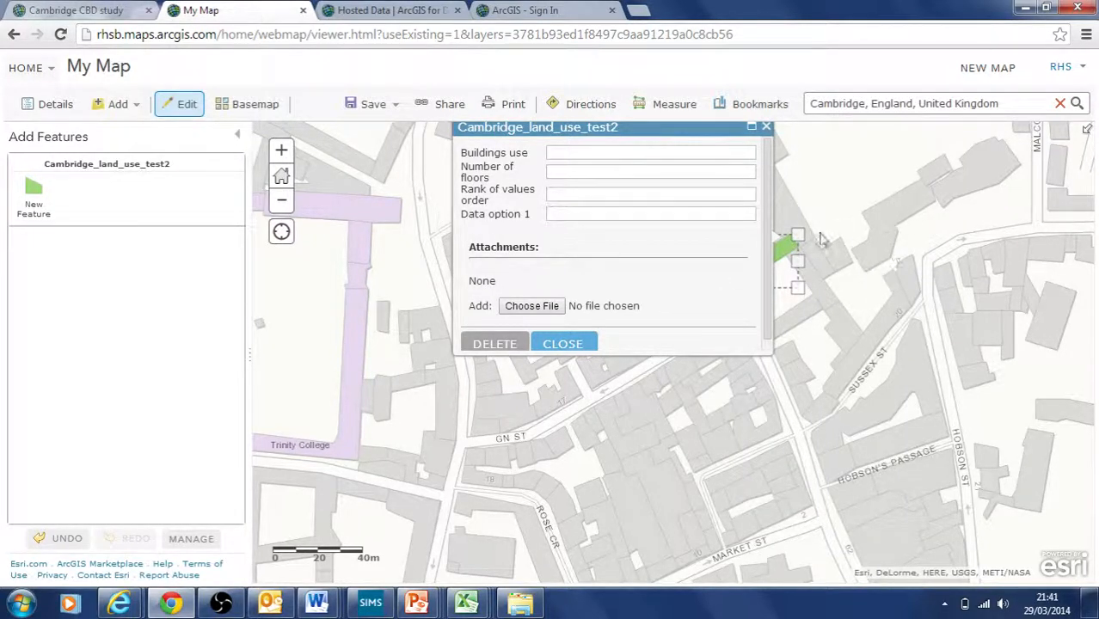
pyautogui.click(554, 151)
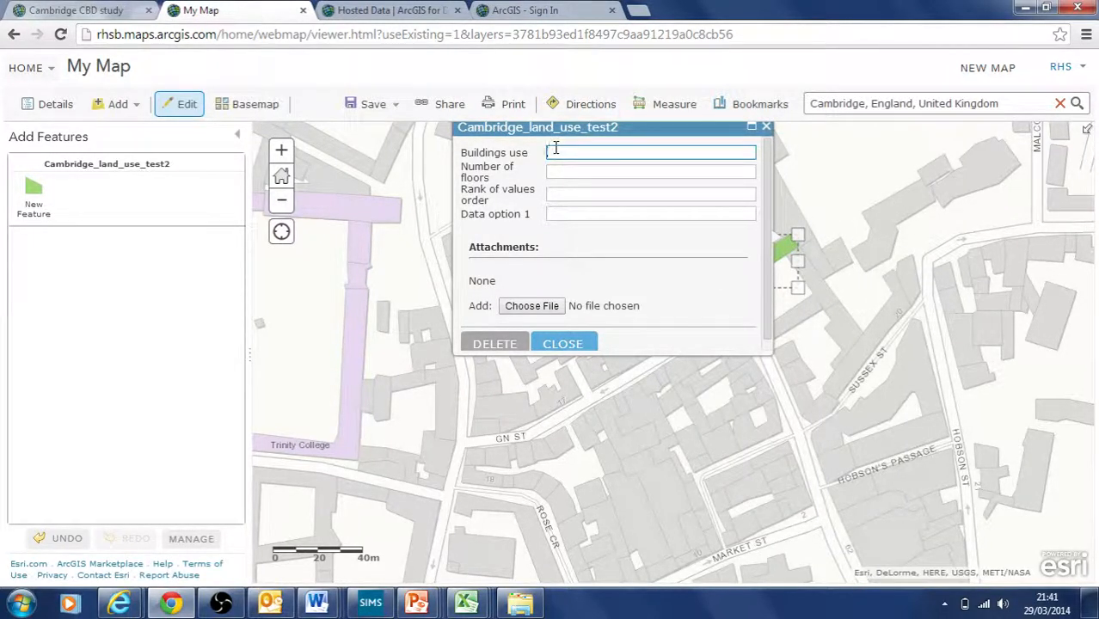
pyautogui.write('department')
pyautogui.click(557, 348)
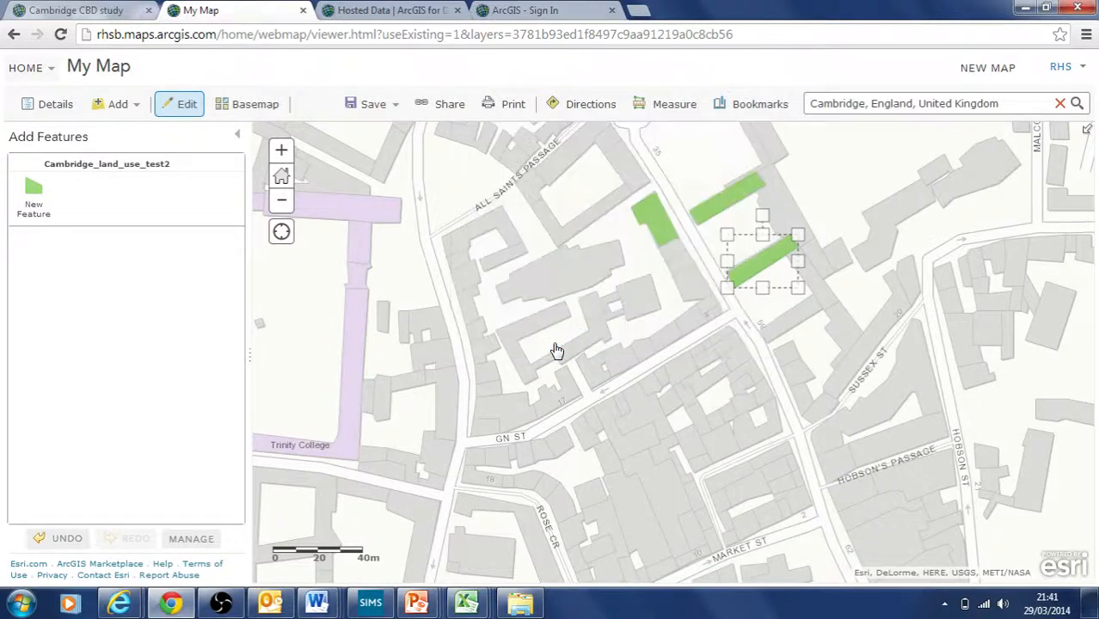
pyautogui.click(686, 354)
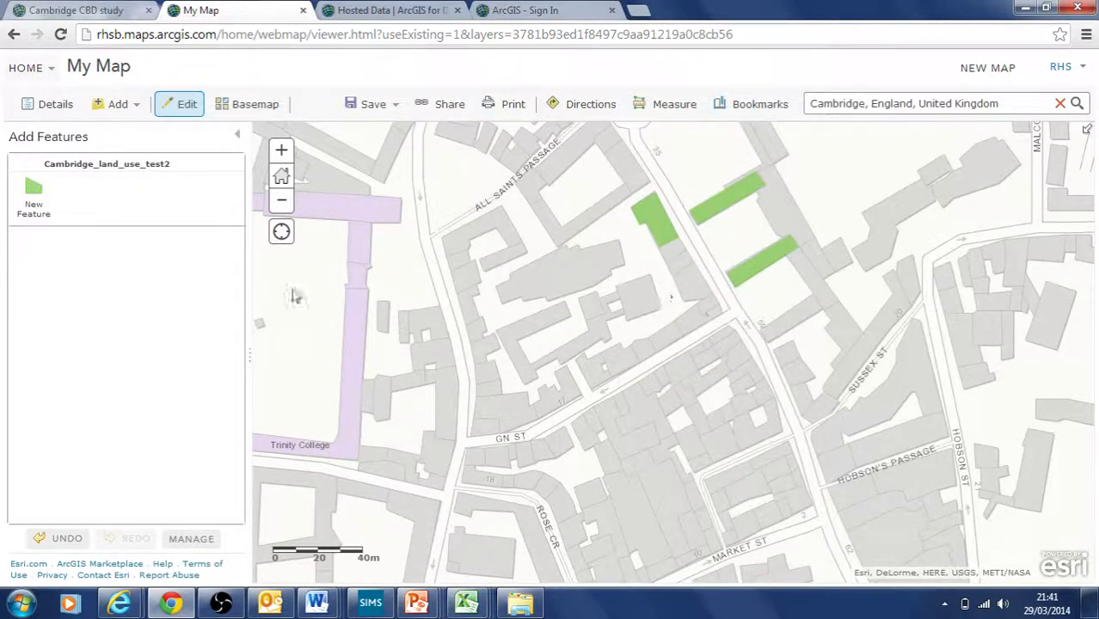
# Step: Draw a polygon below the first plot and start tracing the fourth building's corners
pyautogui.click(34, 190)
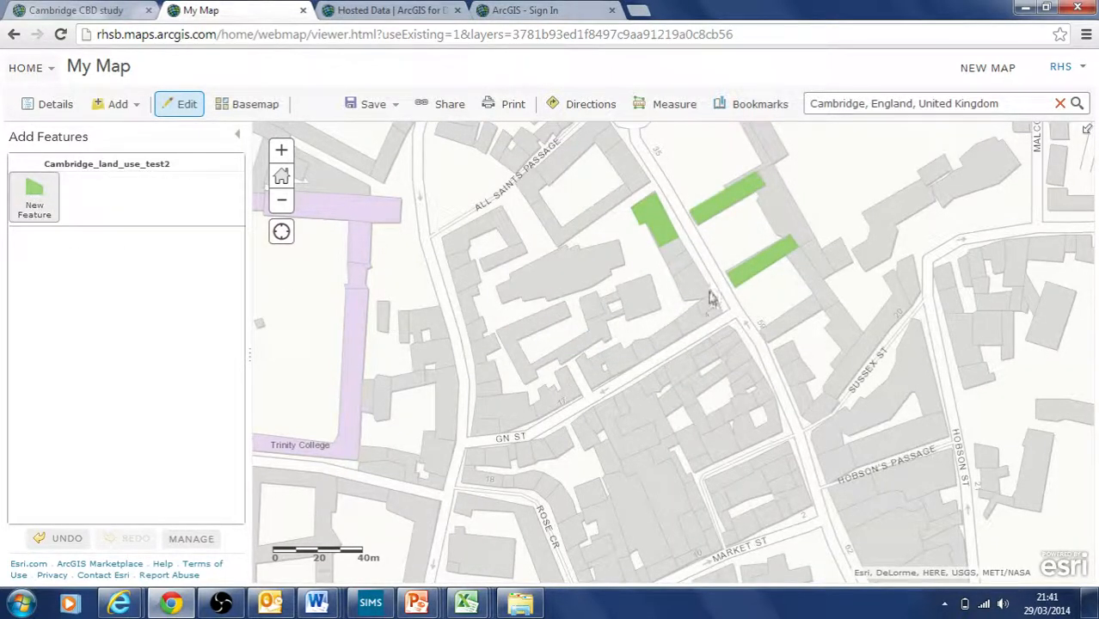
pyautogui.click(691, 265)
pyautogui.click(684, 301)
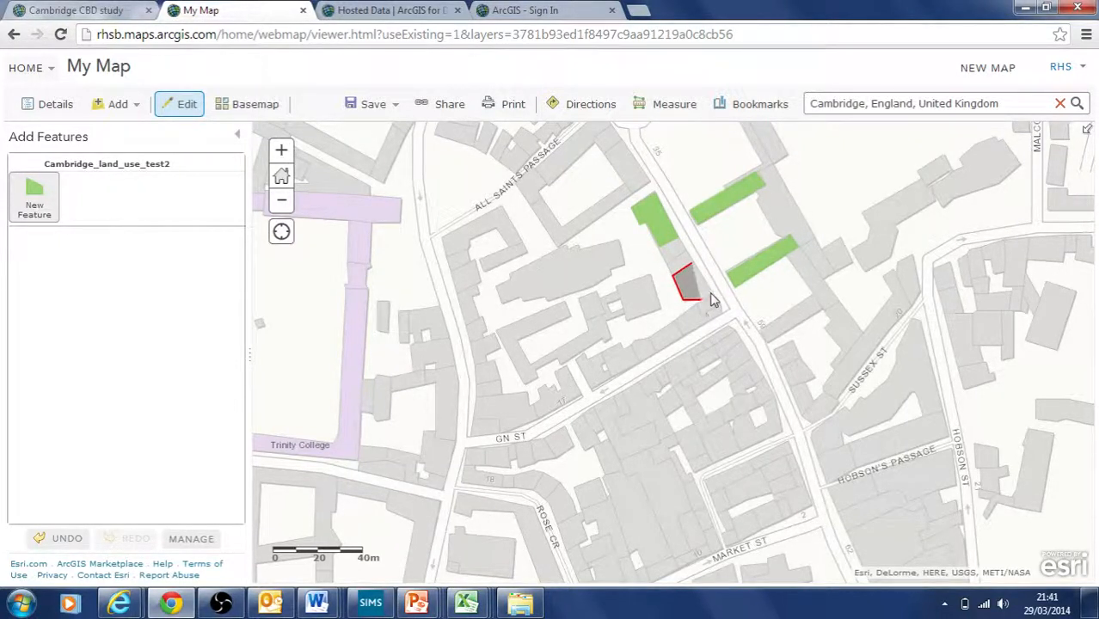
pyautogui.doubleClick(714, 299)
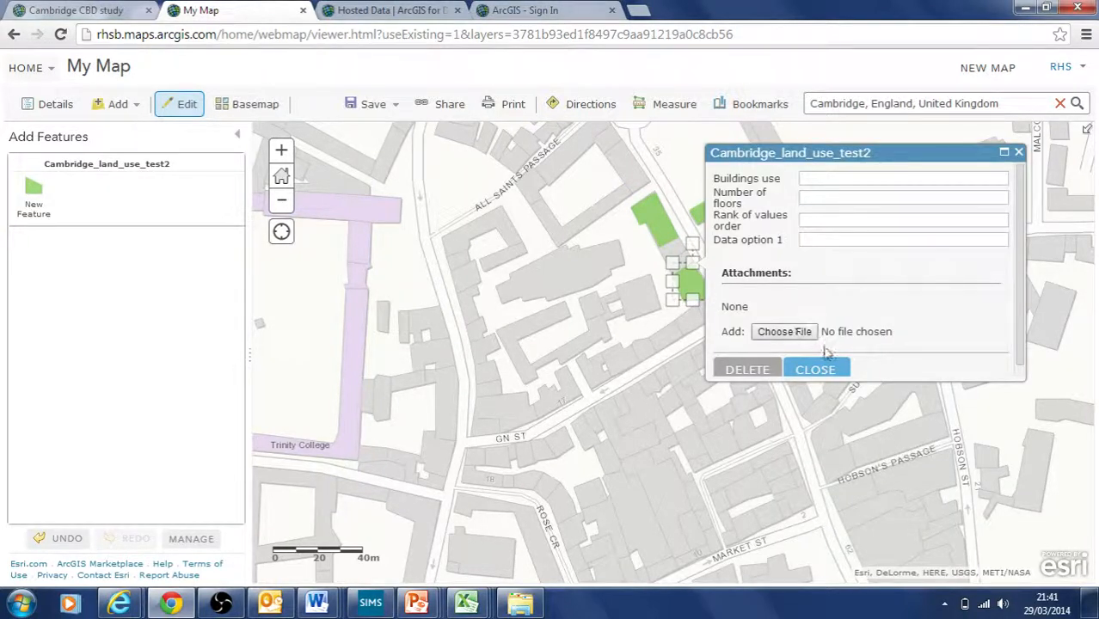
pyautogui.scroll(-1, 823, 370)
pyautogui.click(822, 369)
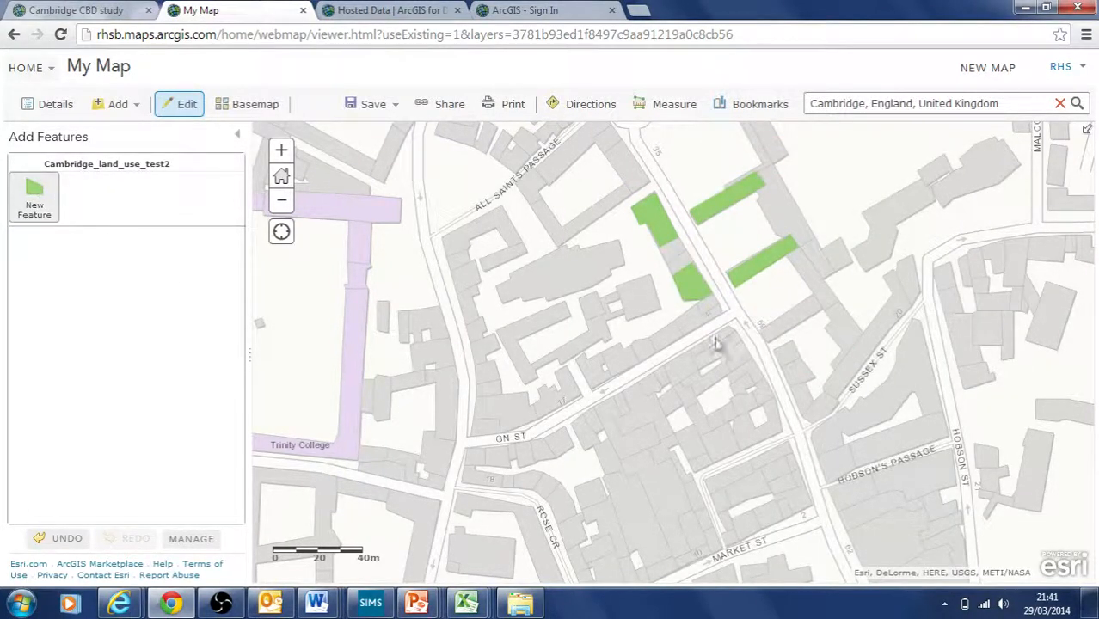
pyautogui.click(812, 296)
pyautogui.click(760, 328)
pyautogui.click(770, 346)
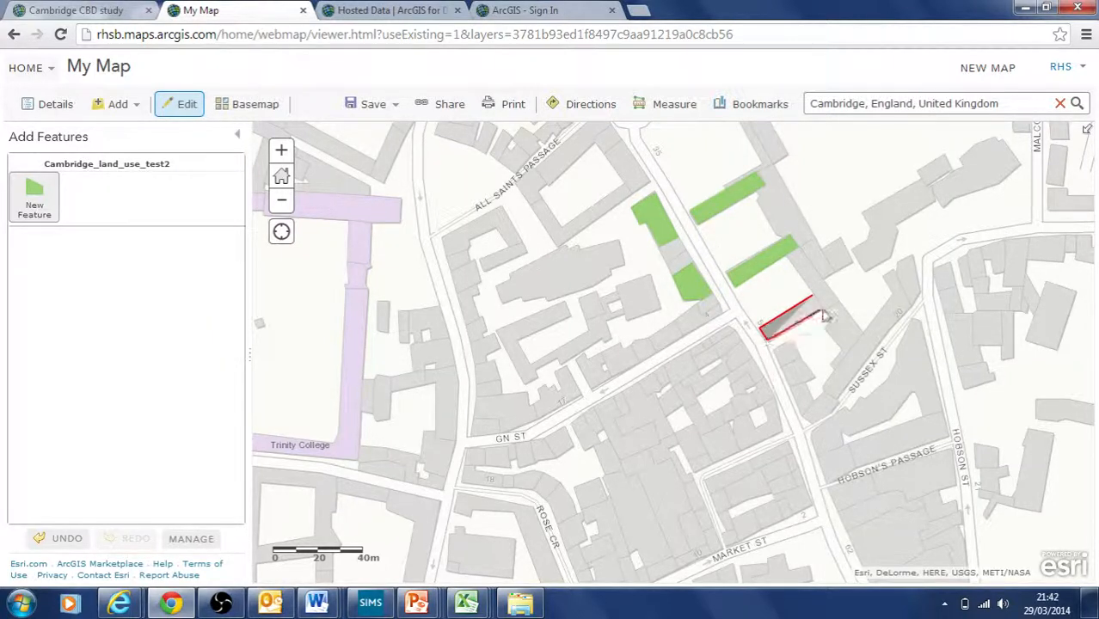
# Step: Finish the fourth polygon and give the shoes building 3 floors and rank 5
pyautogui.doubleClick(826, 313)
pyautogui.click(595, 403)
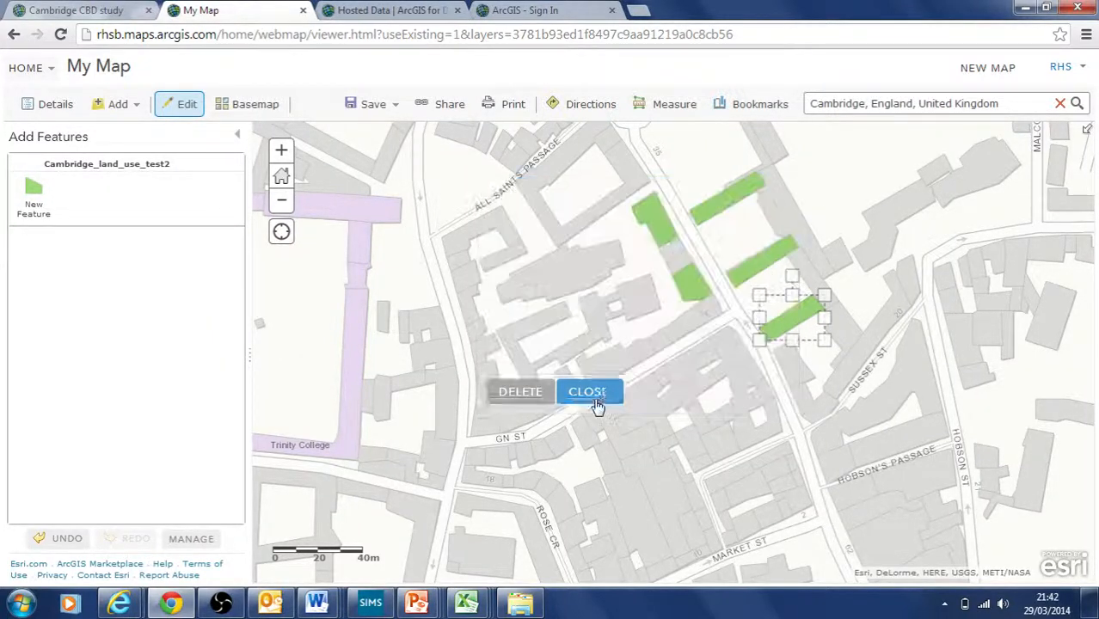
pyautogui.click(720, 204)
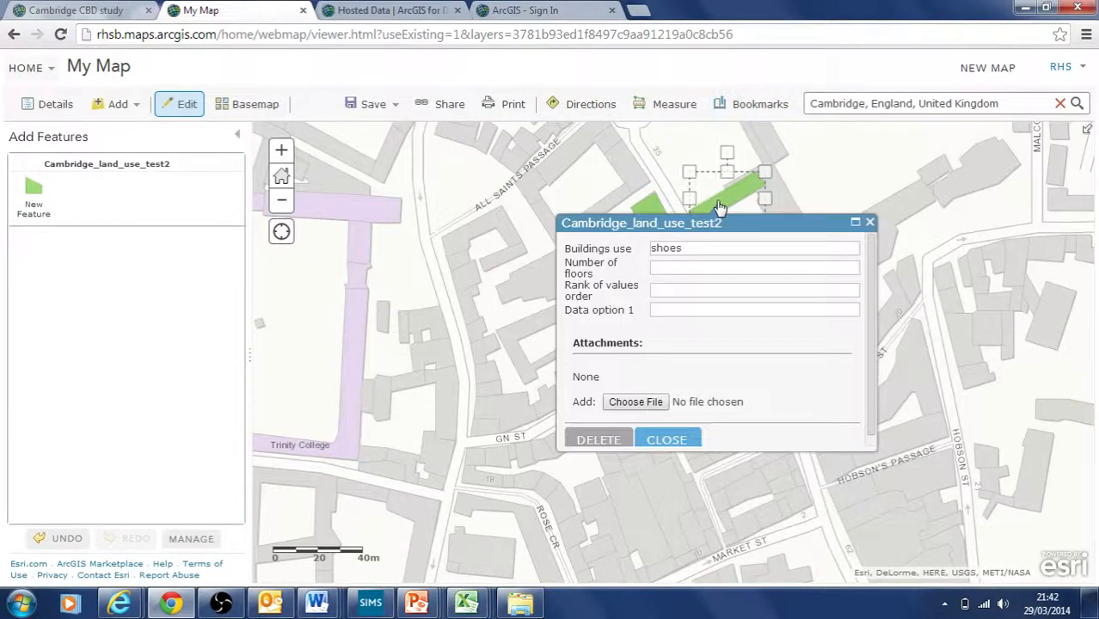
pyautogui.click(664, 267)
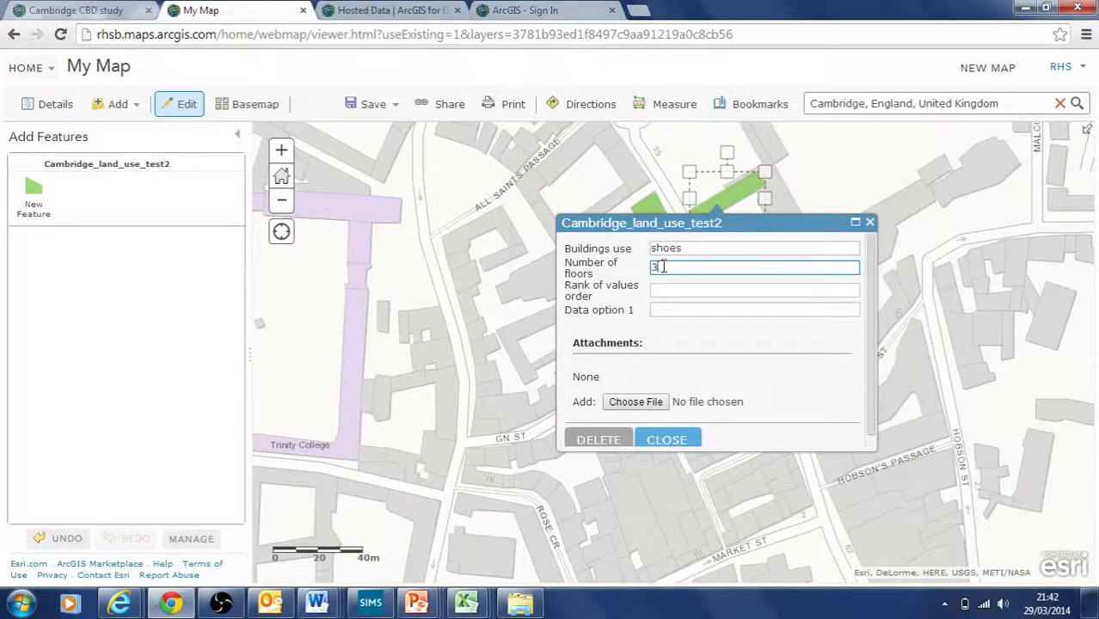
pyautogui.click(675, 290)
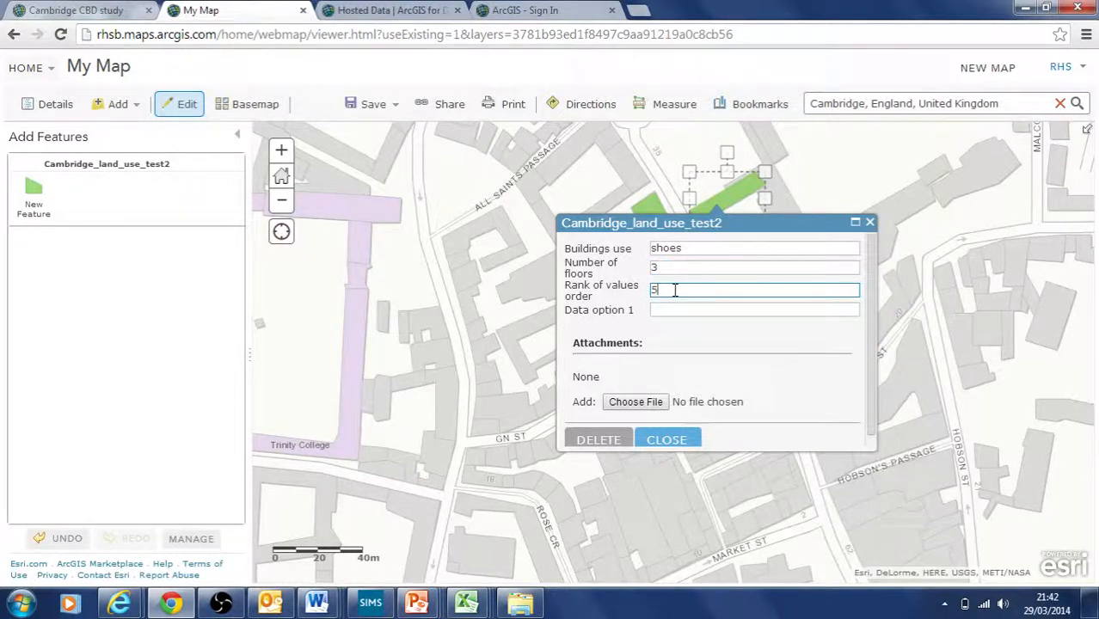
pyautogui.click(725, 310)
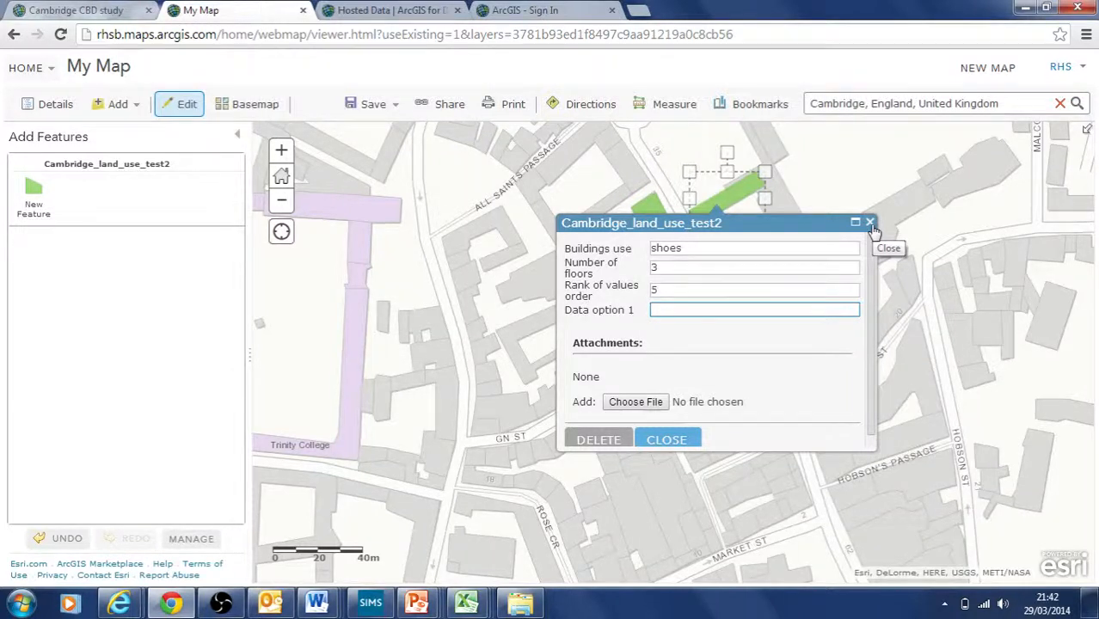
pyautogui.click(870, 225)
pyautogui.click(864, 233)
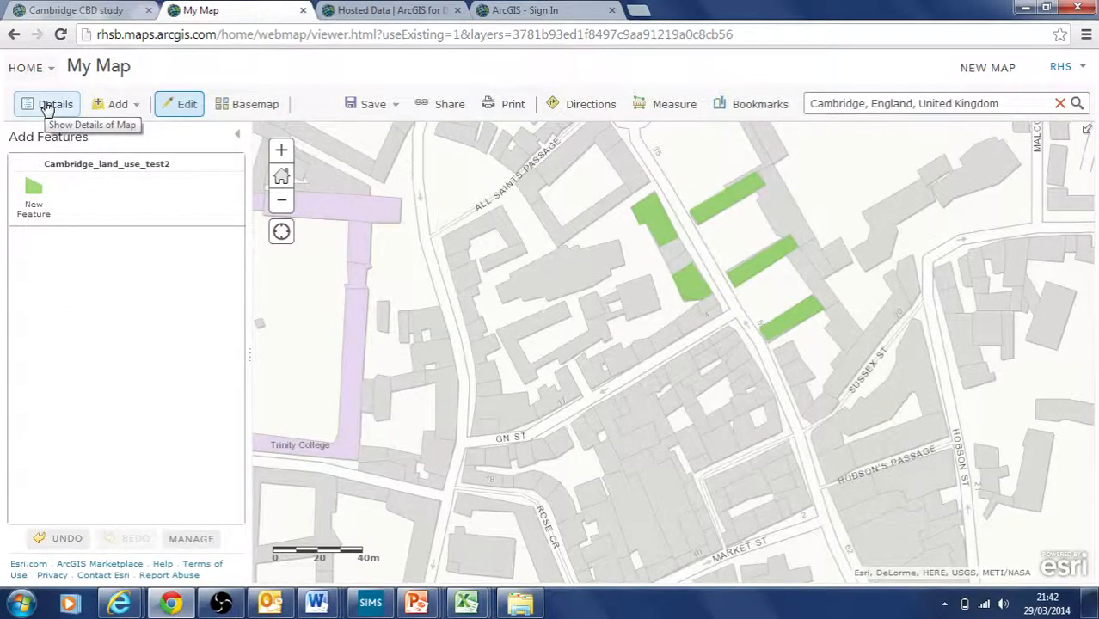
# Step: Show the map's Content list and open the land use layer's options
pyautogui.click(686, 285)
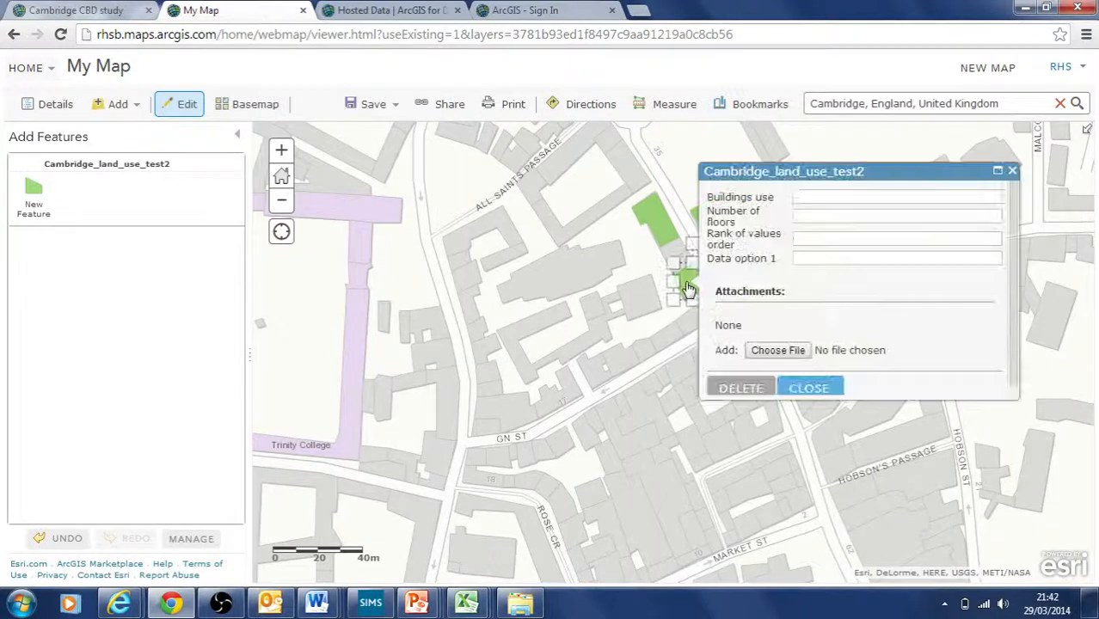
pyautogui.click(1012, 170)
pyautogui.click(39, 105)
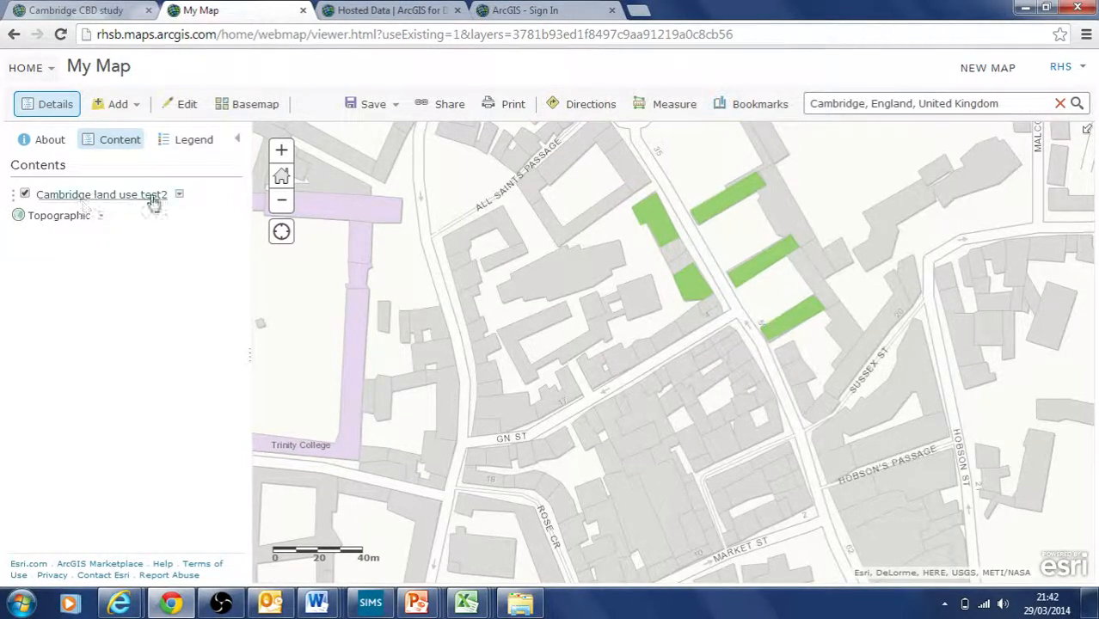
pyautogui.click(180, 196)
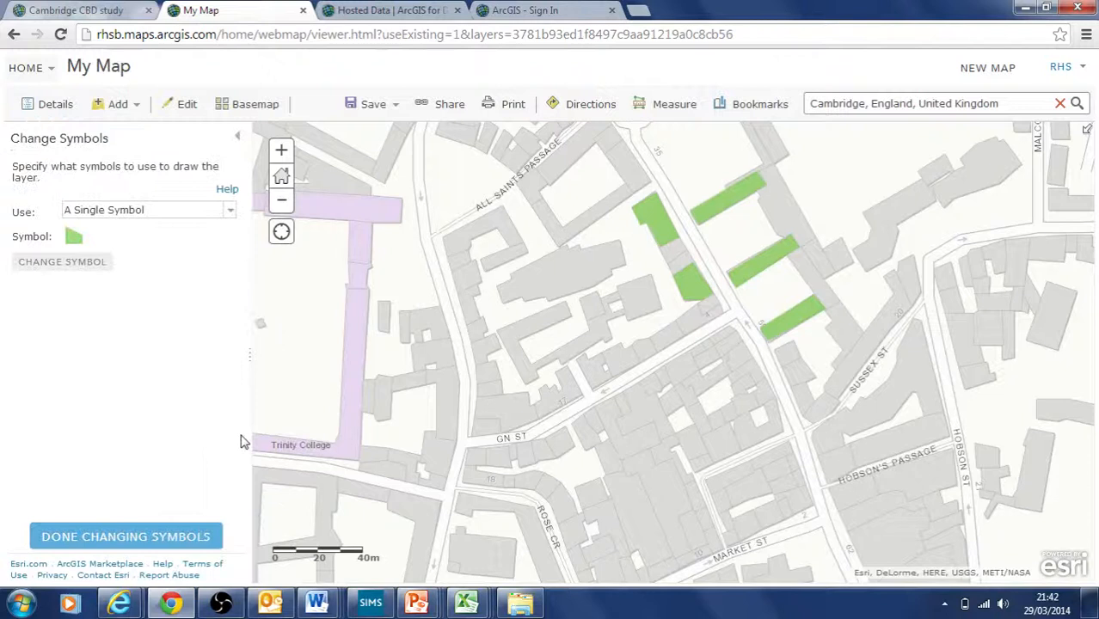
# Step: Style the layer with Unique Symbols on Buildings use, applying a darker colour ramp
pyautogui.click(229, 211)
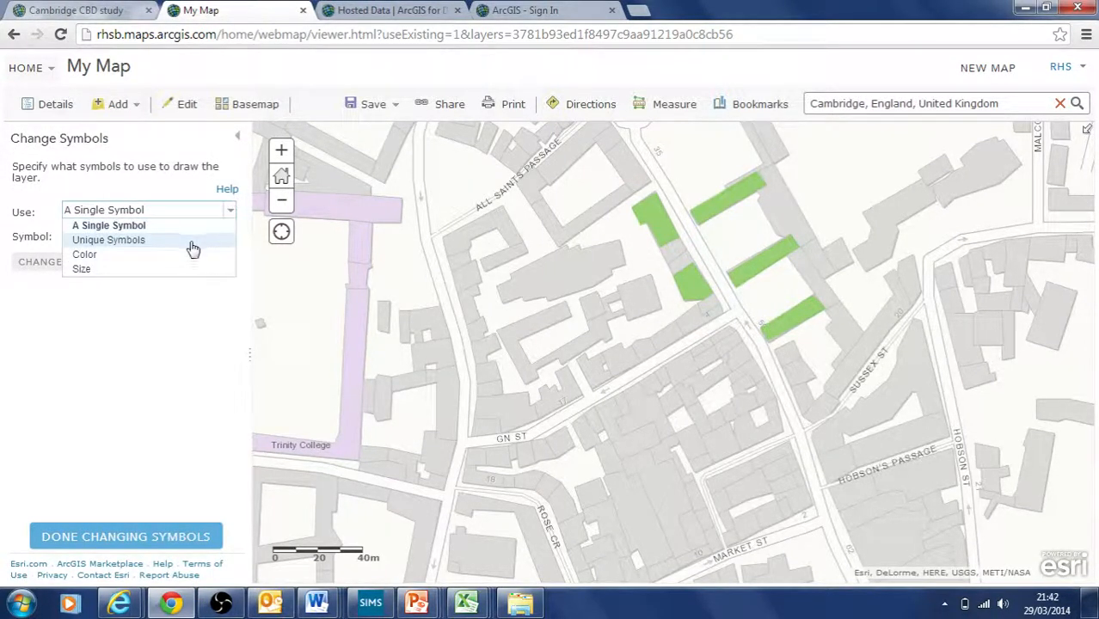
pyautogui.click(142, 243)
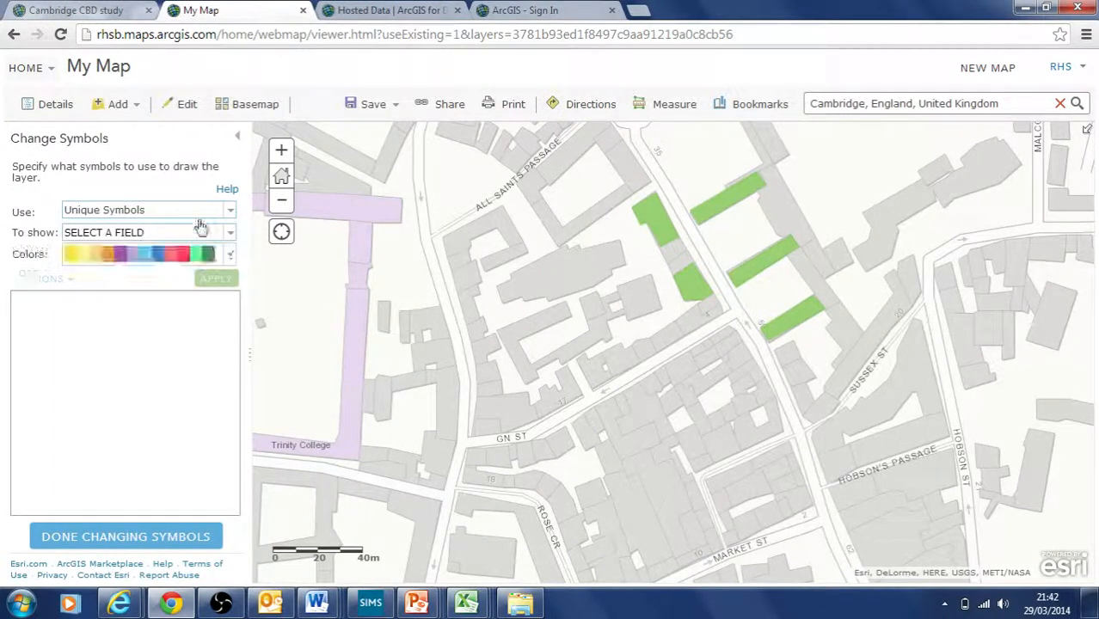
pyautogui.click(230, 236)
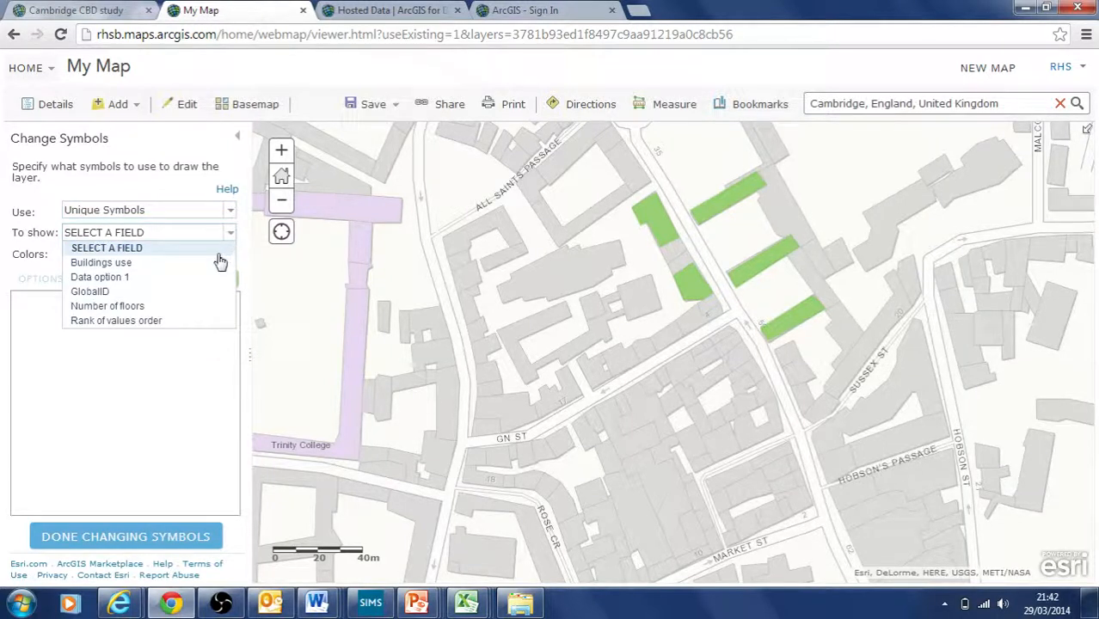
pyautogui.click(209, 264)
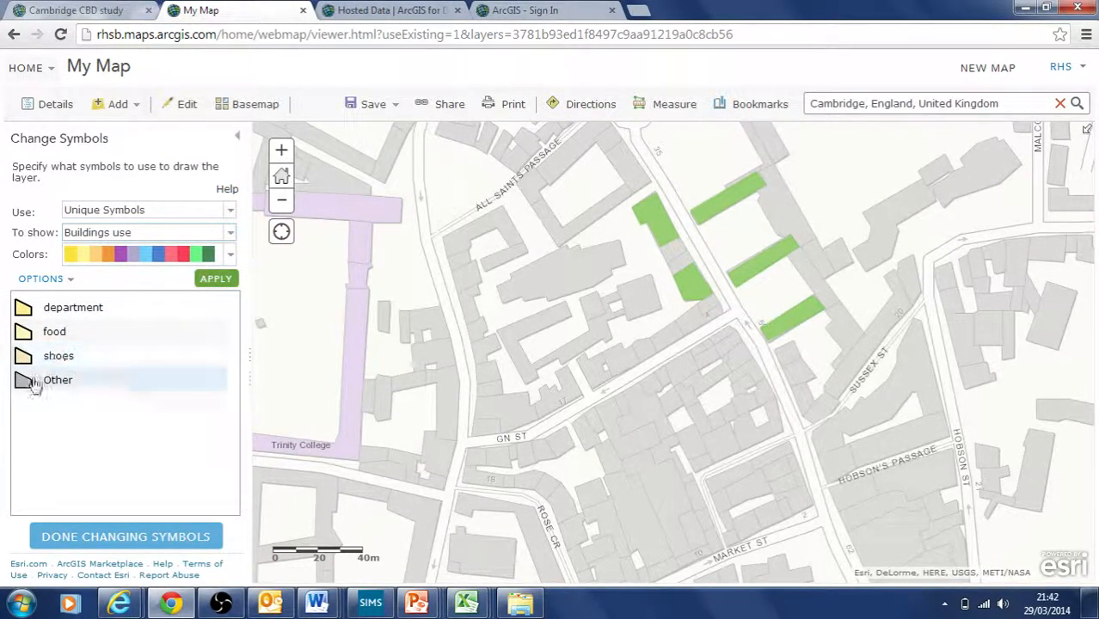
pyautogui.click(211, 283)
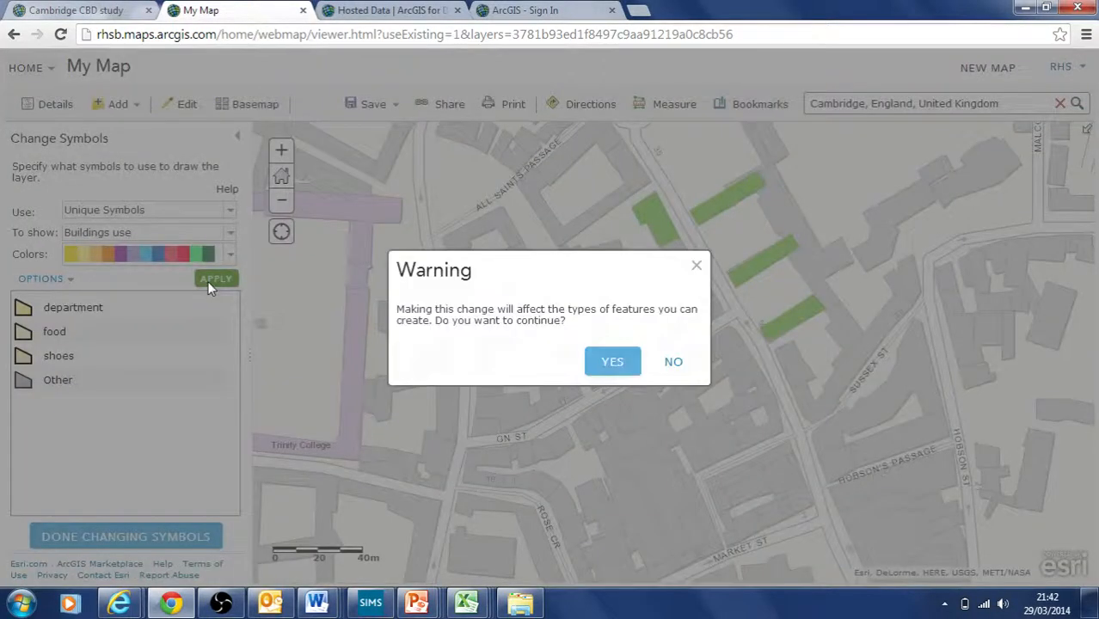
pyautogui.click(618, 368)
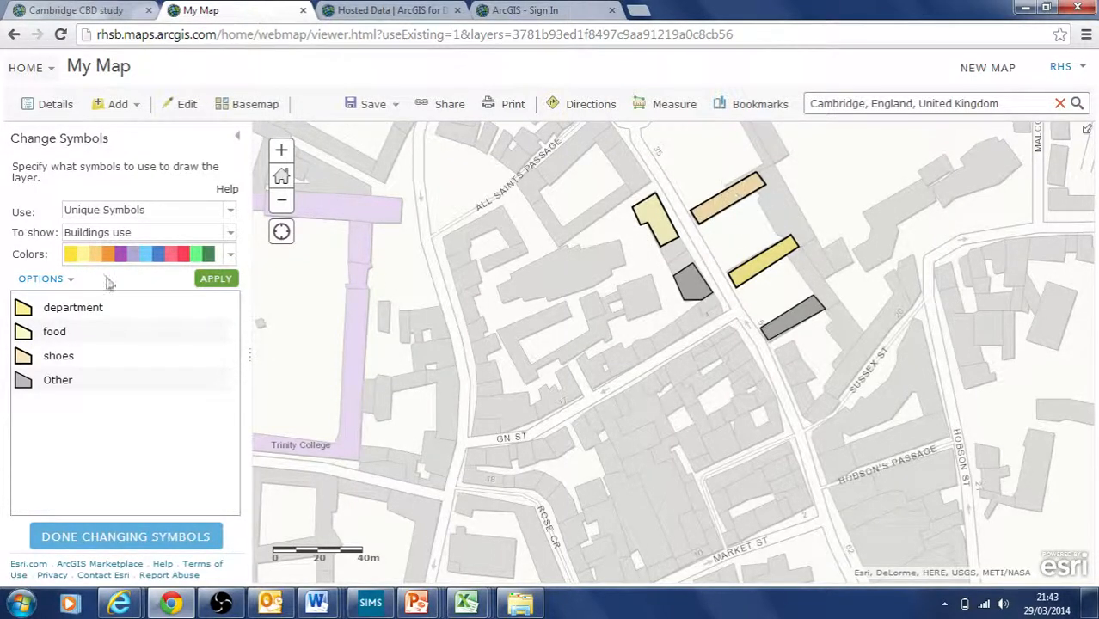
pyautogui.click(229, 255)
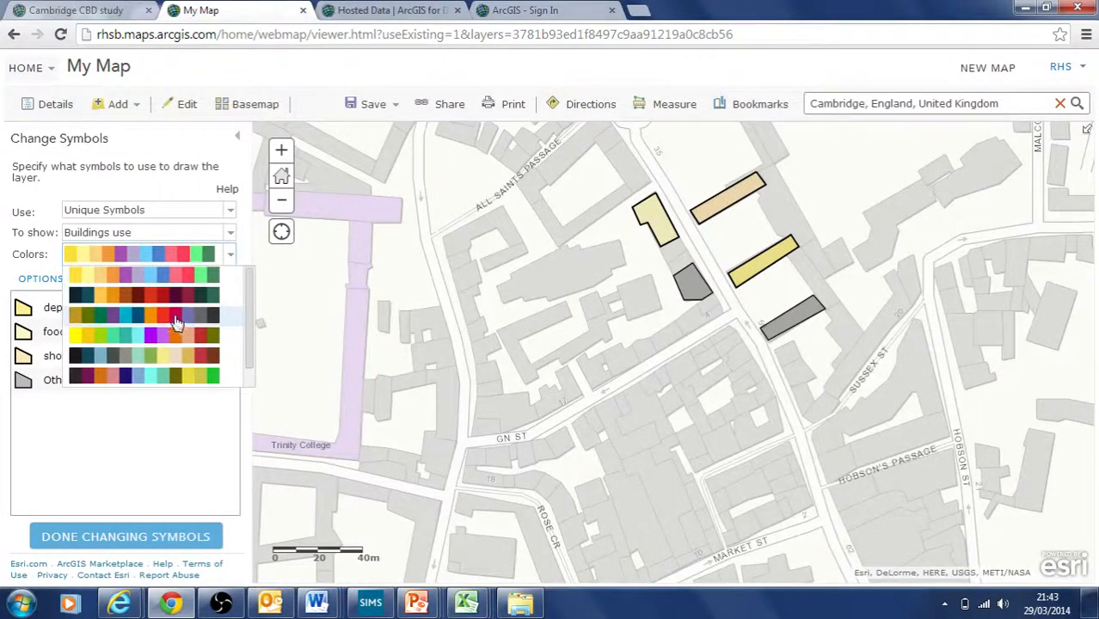
pyautogui.click(176, 322)
pyautogui.click(217, 280)
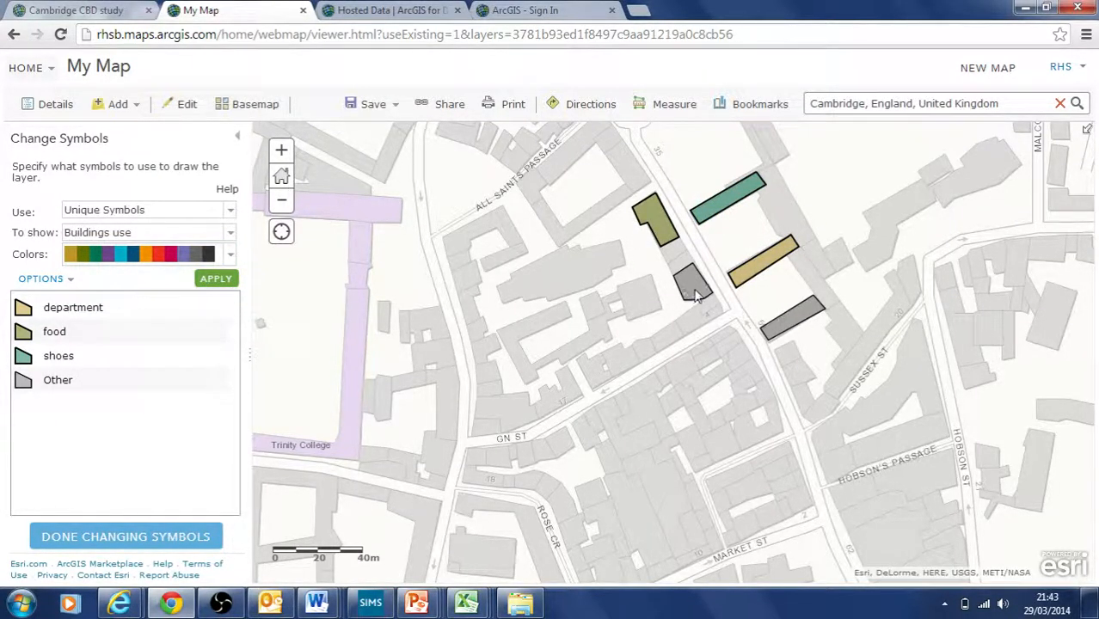
# Step: Check the attributes of the food, shoes and department buildings
pyautogui.click(655, 222)
pyautogui.click(733, 204)
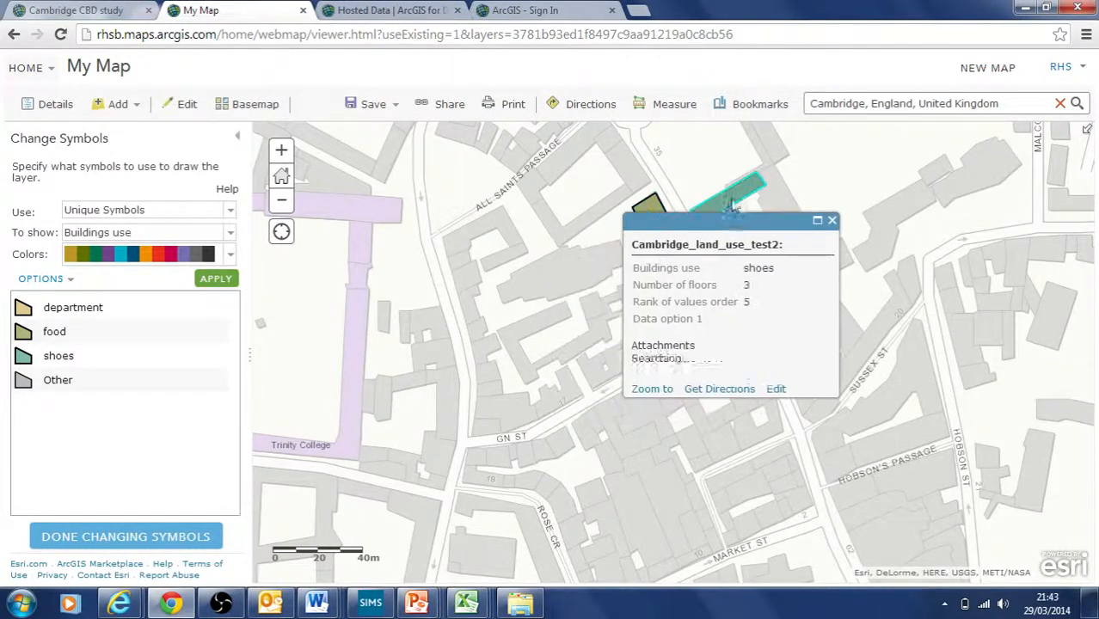
pyautogui.click(831, 221)
pyautogui.click(784, 253)
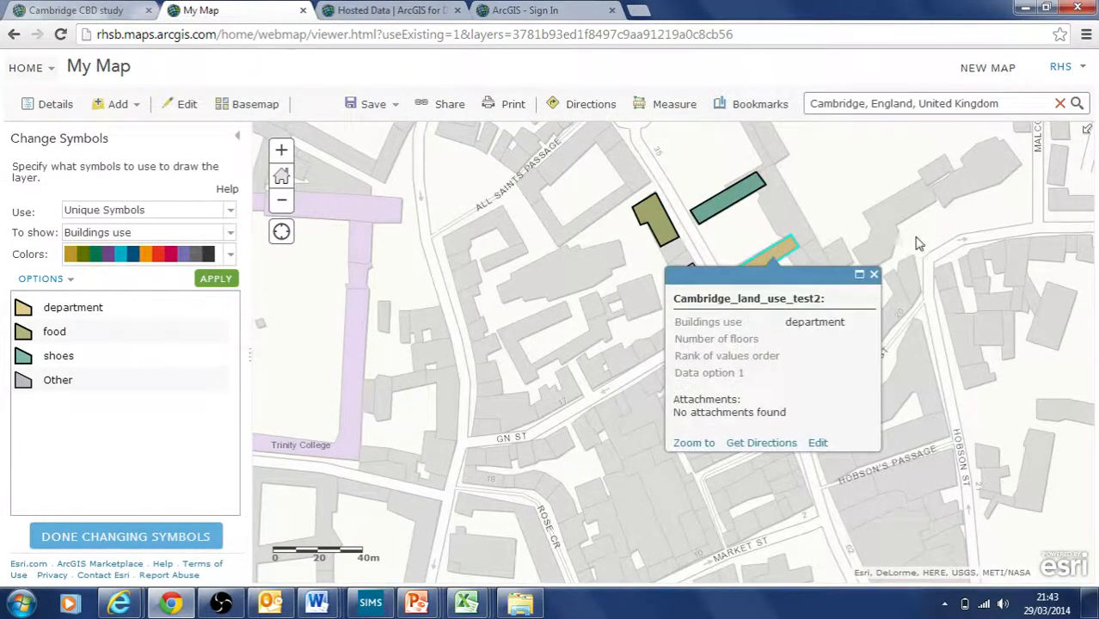
pyautogui.click(875, 275)
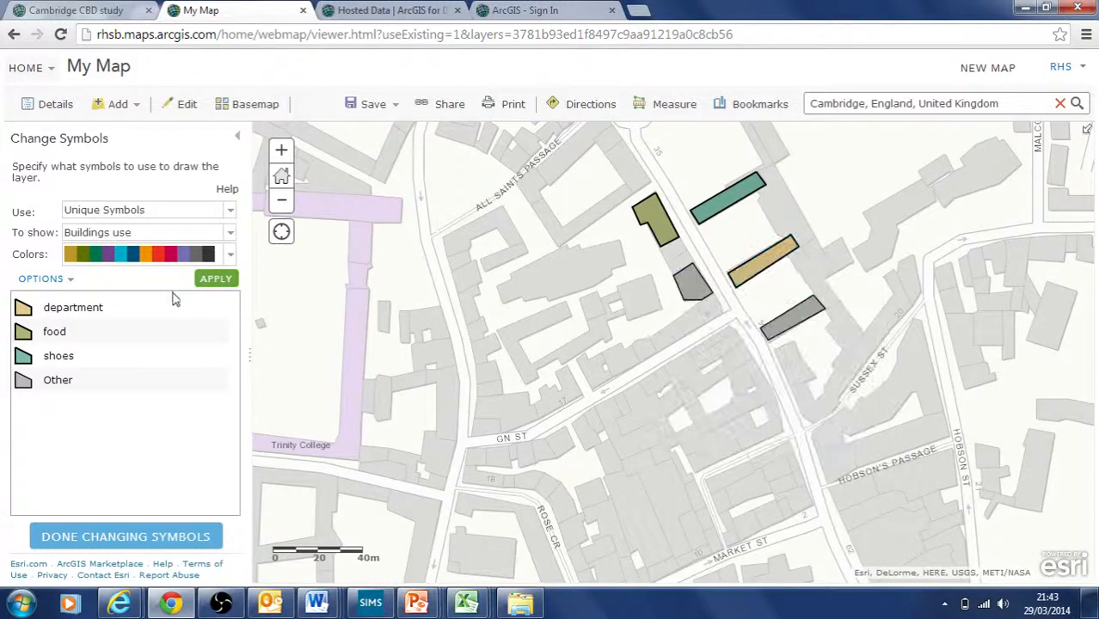
# Step: Give the department category a solid red symbol
pyautogui.click(22, 308)
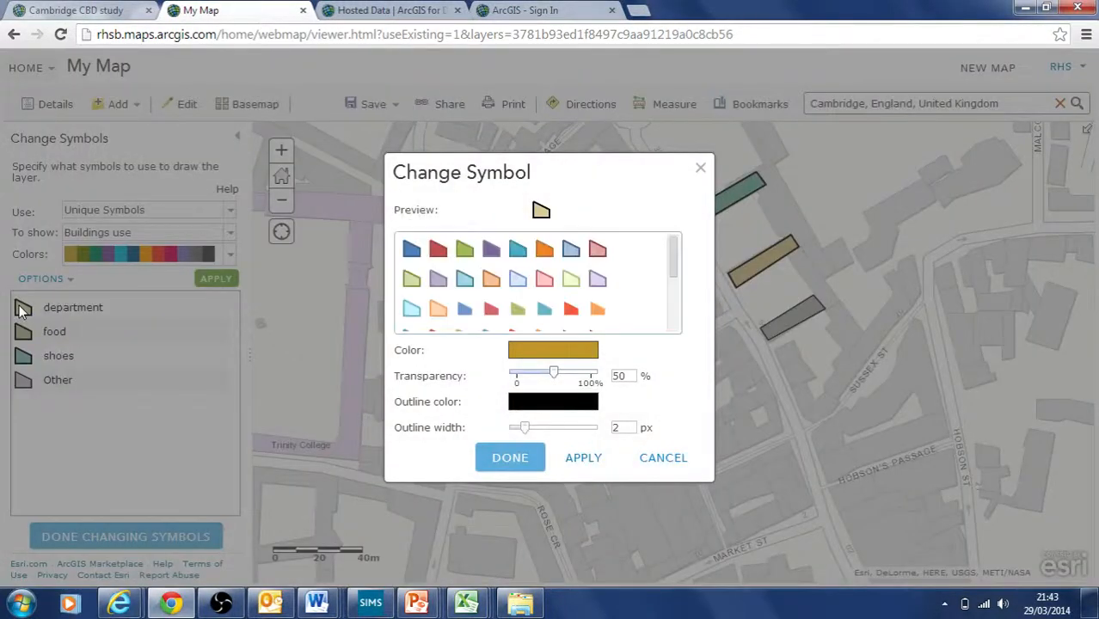
pyautogui.click(439, 251)
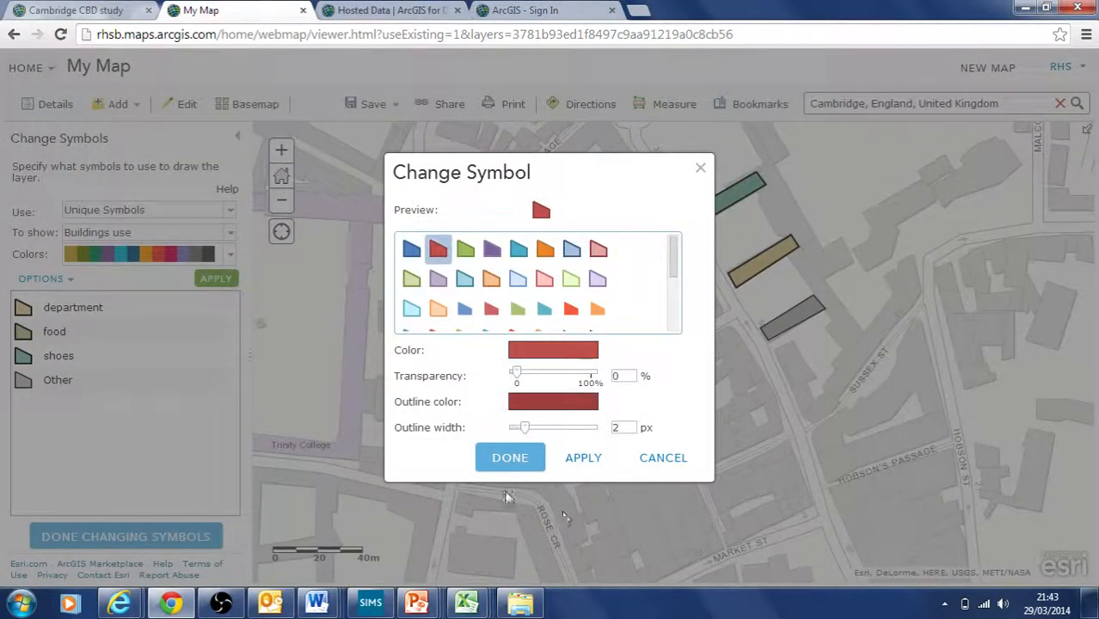
pyautogui.click(510, 457)
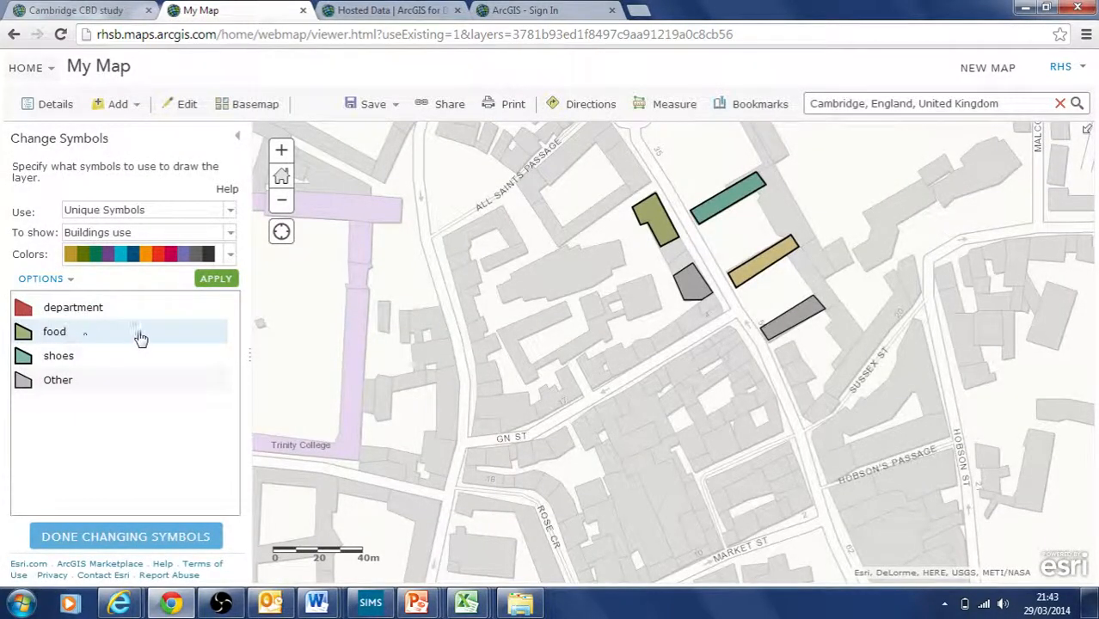
pyautogui.moveTo(537, 303); pyautogui.dragTo(490, 317)
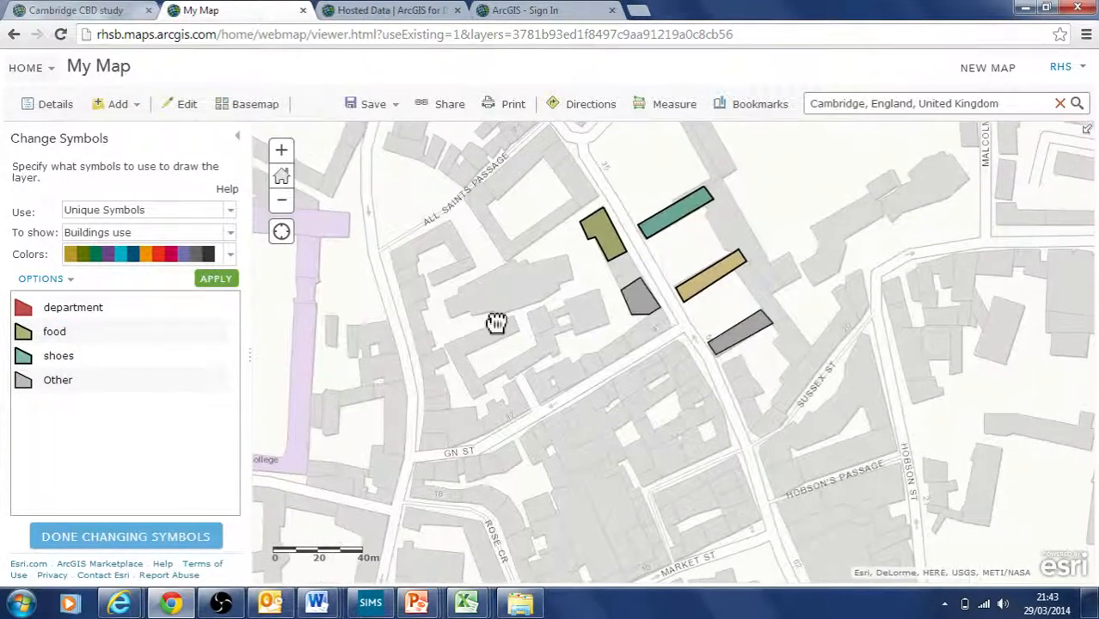
pyautogui.click(216, 279)
# Step: Give the food category a solid blue symbol and finish changing the layer's symbols
pyautogui.click(23, 332)
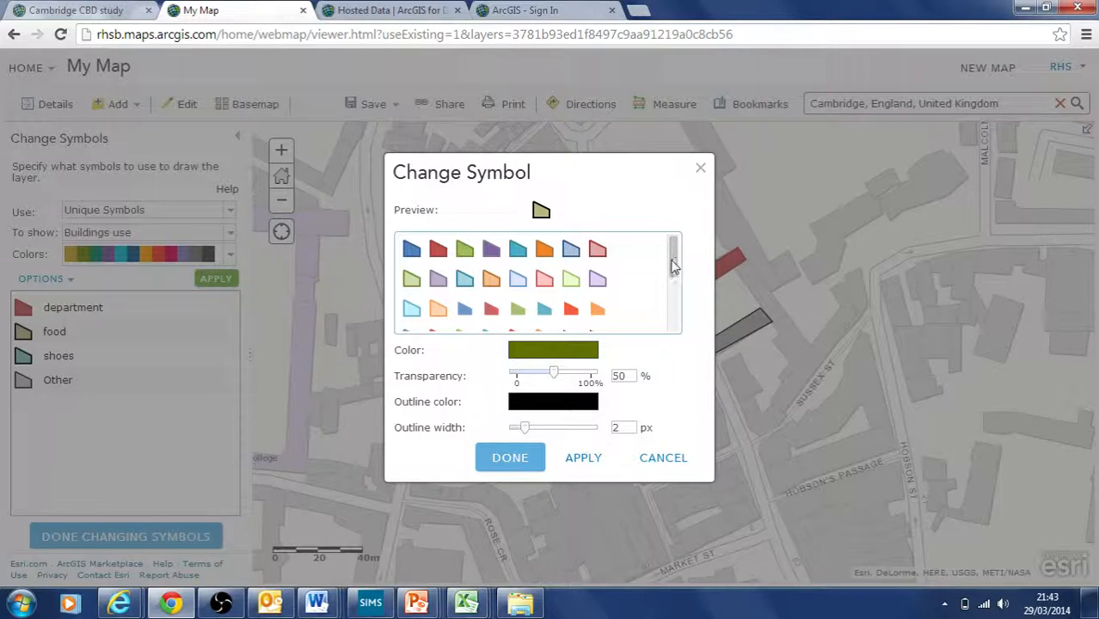
pyautogui.click(413, 255)
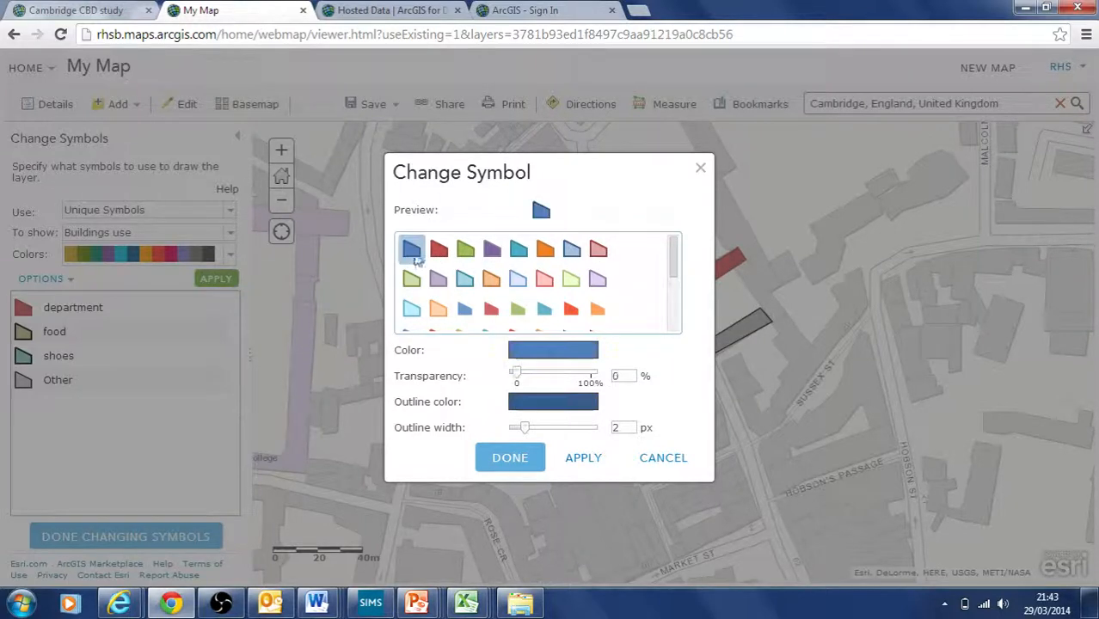
pyautogui.click(507, 456)
pyautogui.click(217, 279)
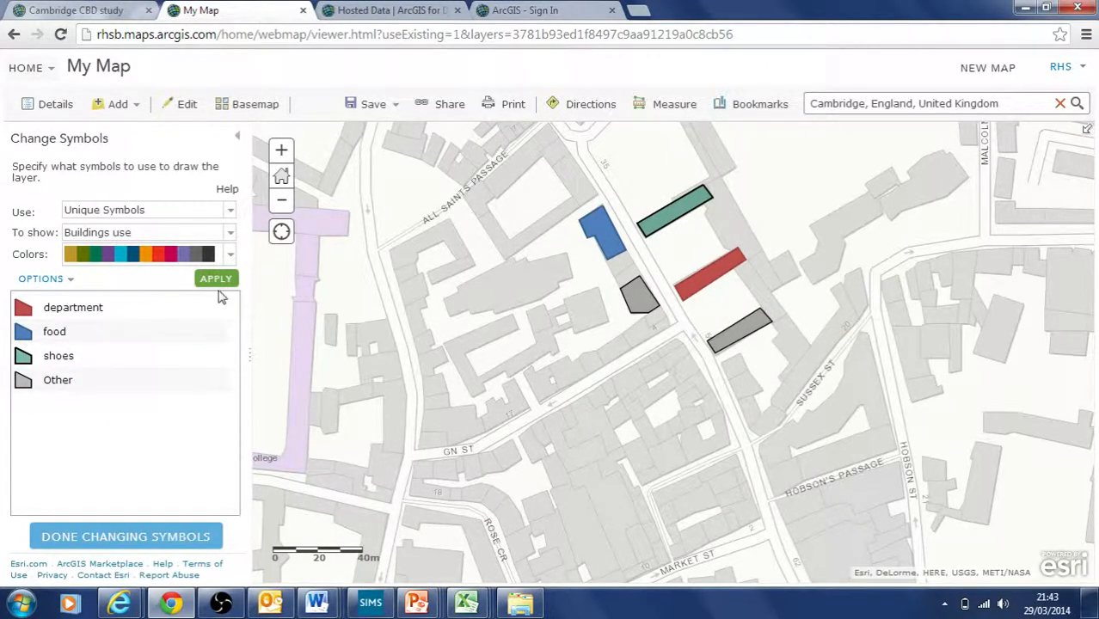
pyautogui.click(127, 538)
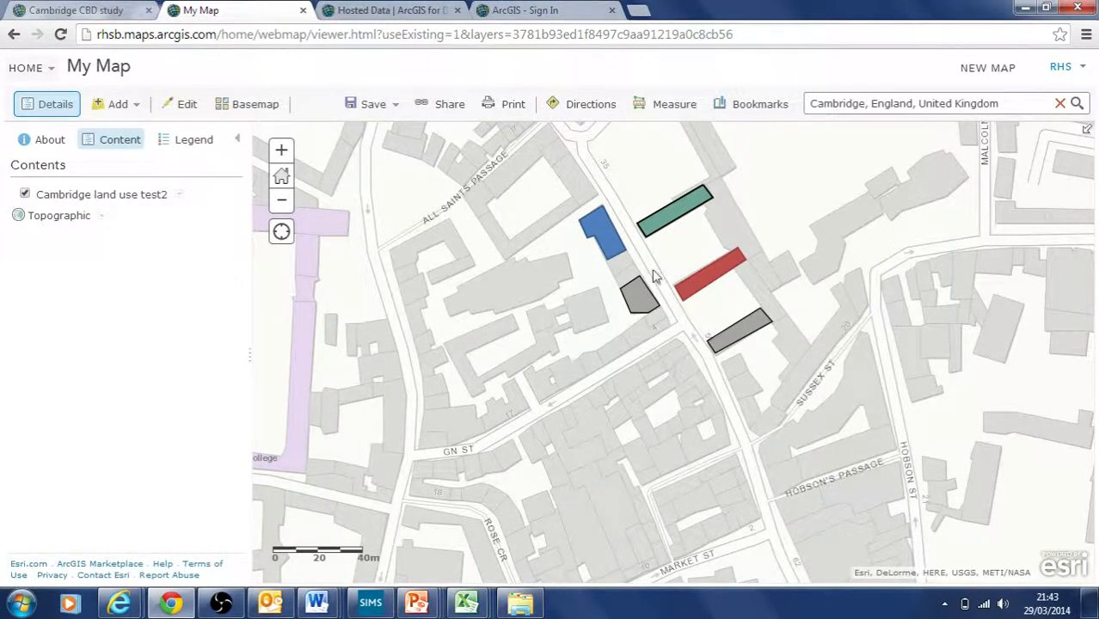
# Step: Set the grey building below the blue food block to Buildings use department, so it shows red
pyautogui.click(639, 300)
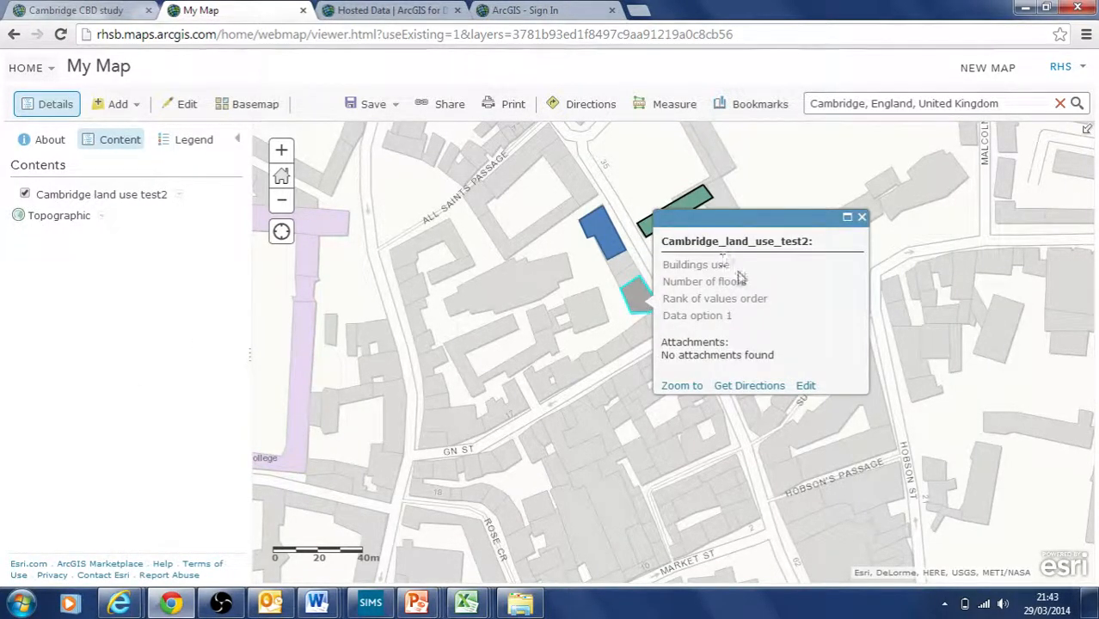
pyautogui.click(806, 386)
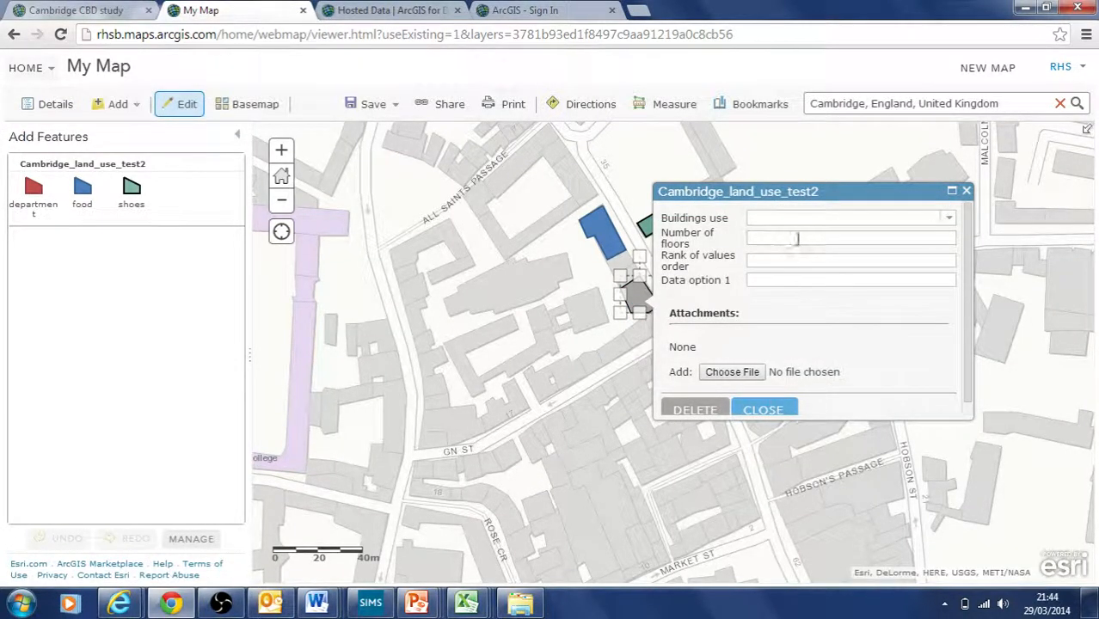
pyautogui.click(952, 223)
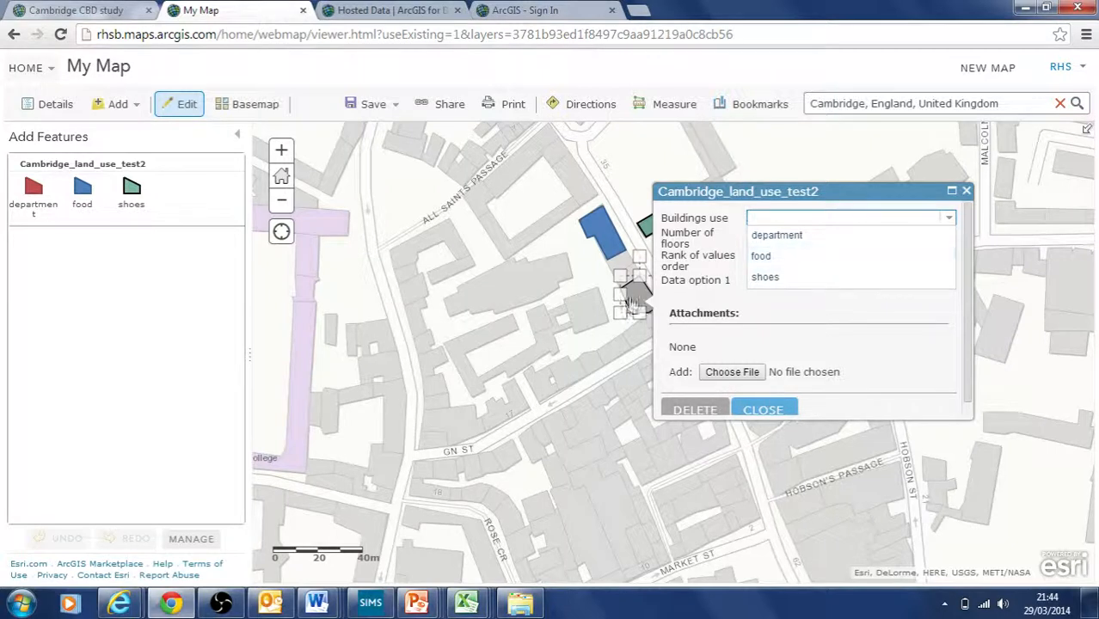
pyautogui.click(783, 261)
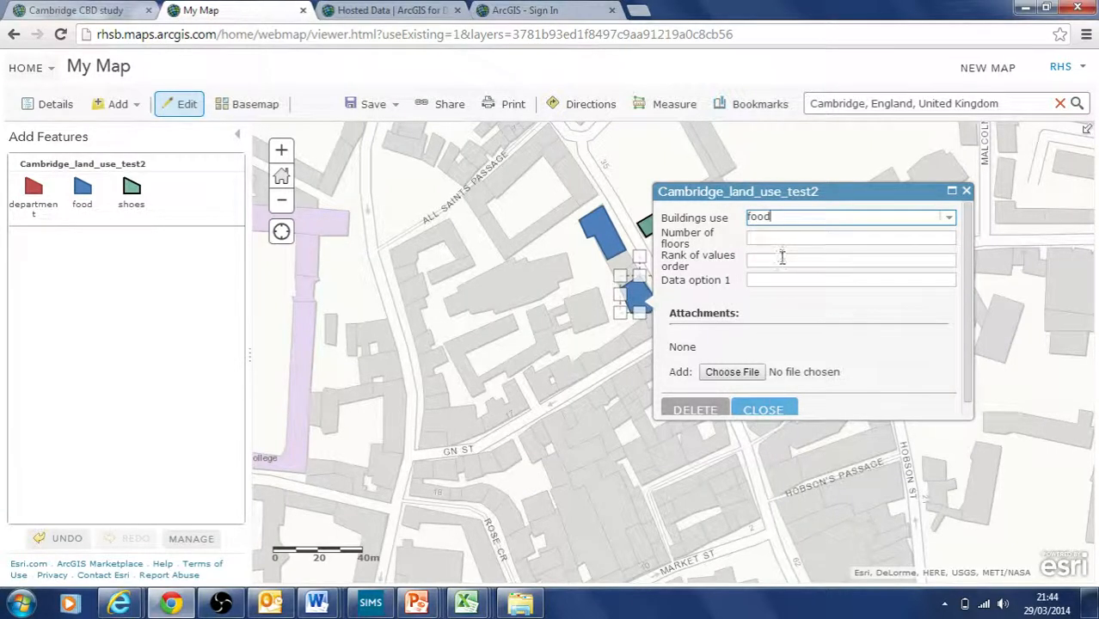
pyautogui.click(950, 217)
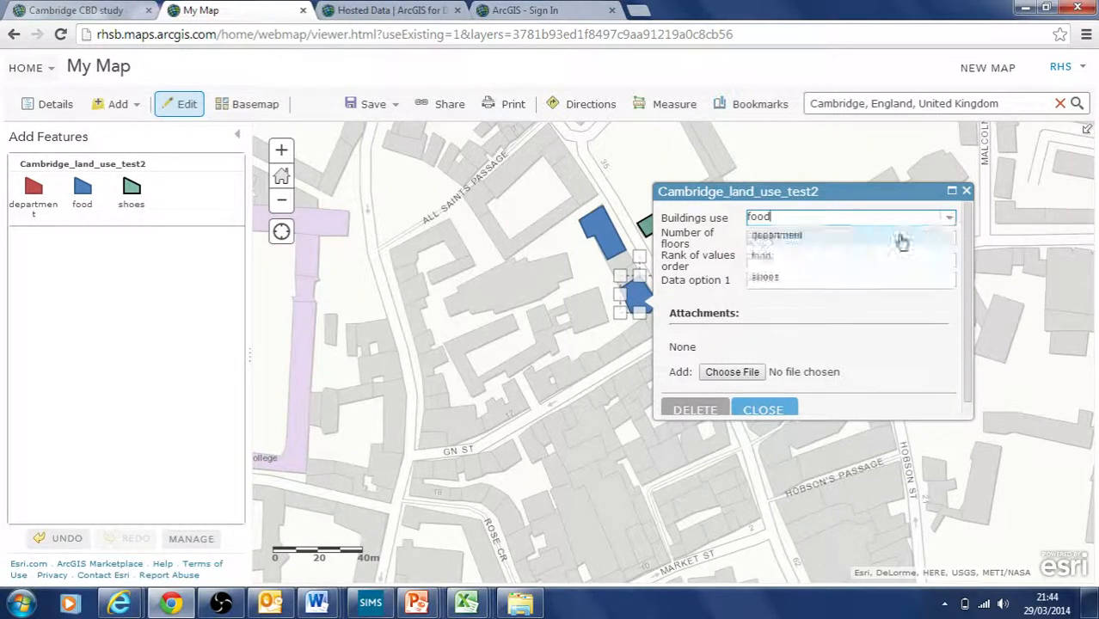
pyautogui.click(896, 234)
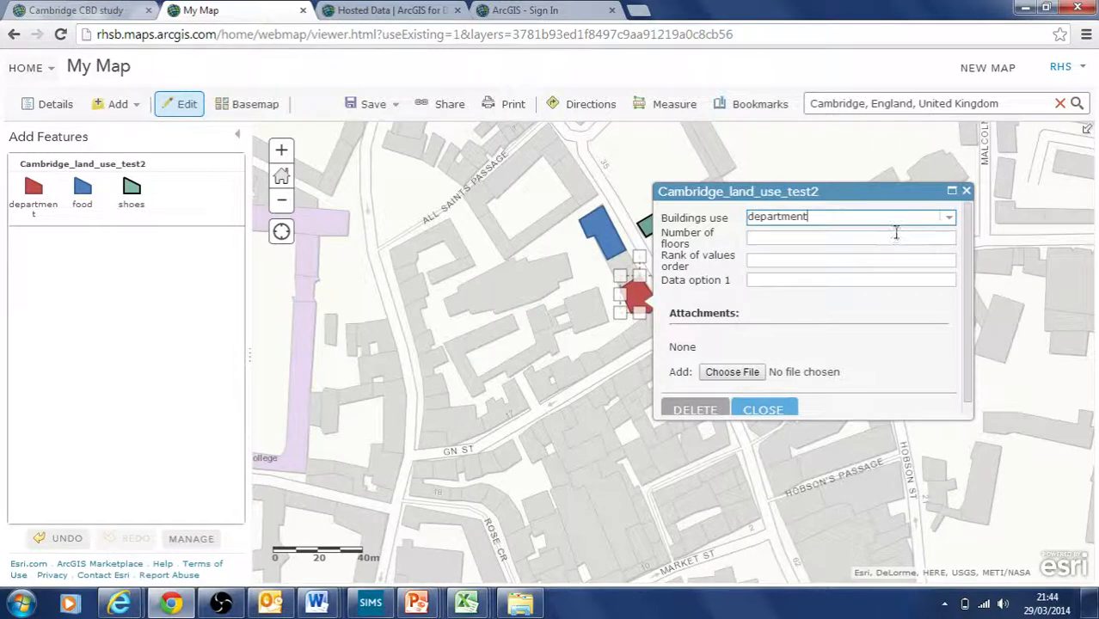
pyautogui.click(762, 411)
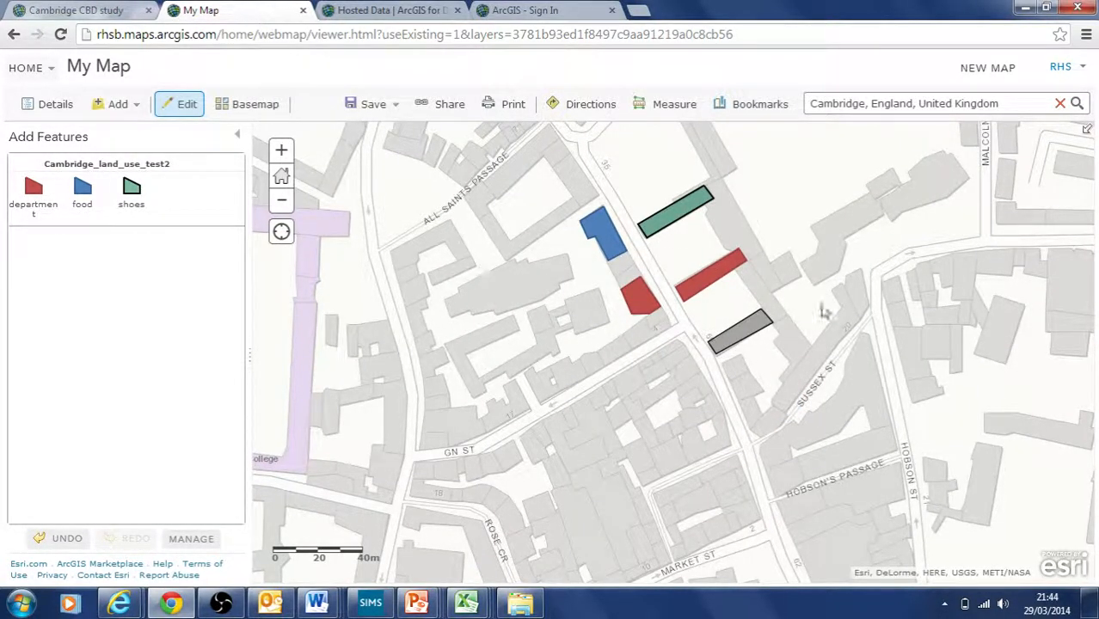
# Step: Review the other grey building's Buildings use options, leave it unset, and return to layer contents
pyautogui.click(762, 327)
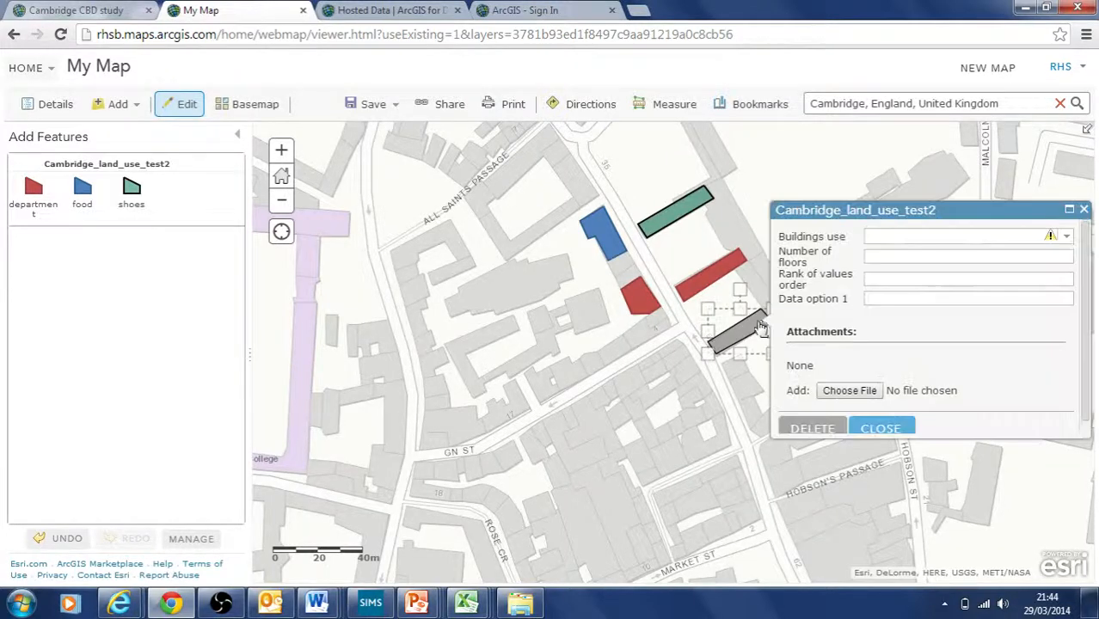
pyautogui.click(1066, 237)
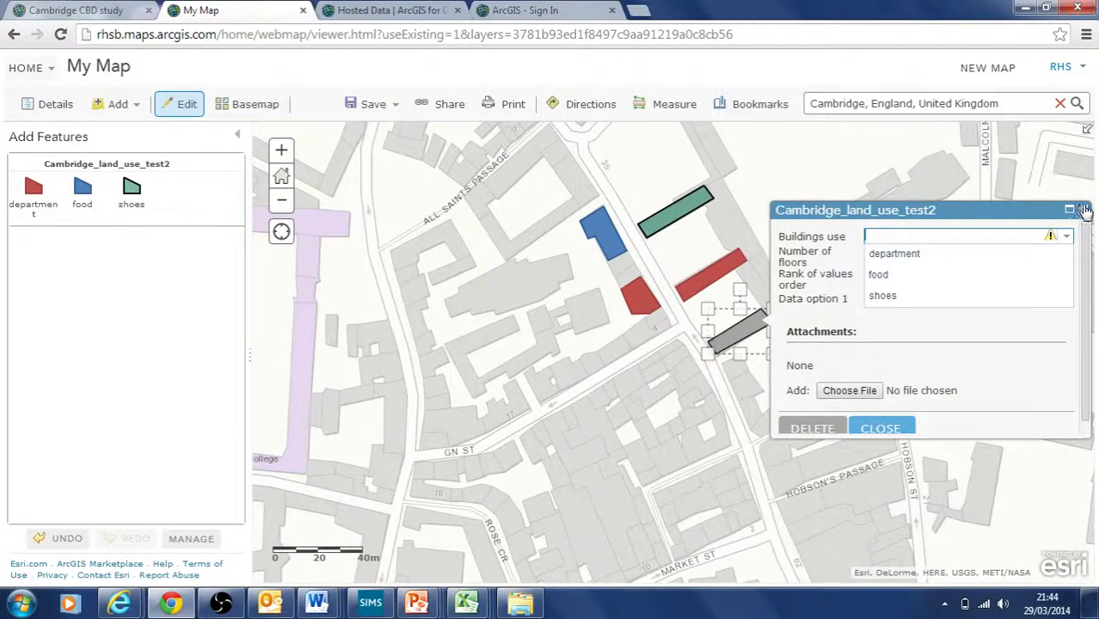
pyautogui.click(1085, 211)
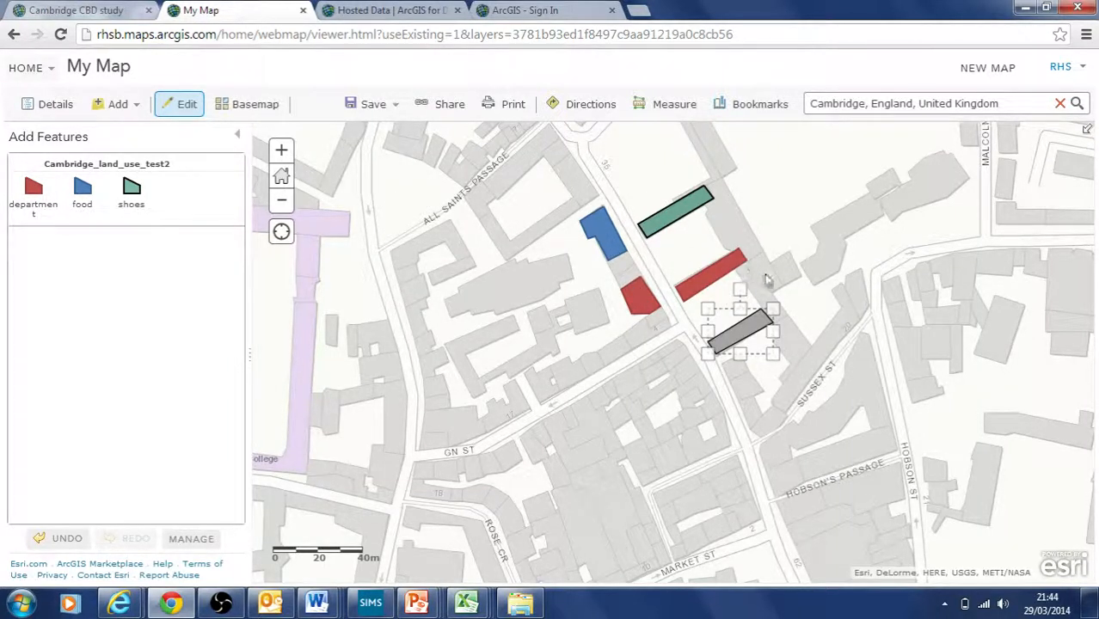
pyautogui.click(764, 415)
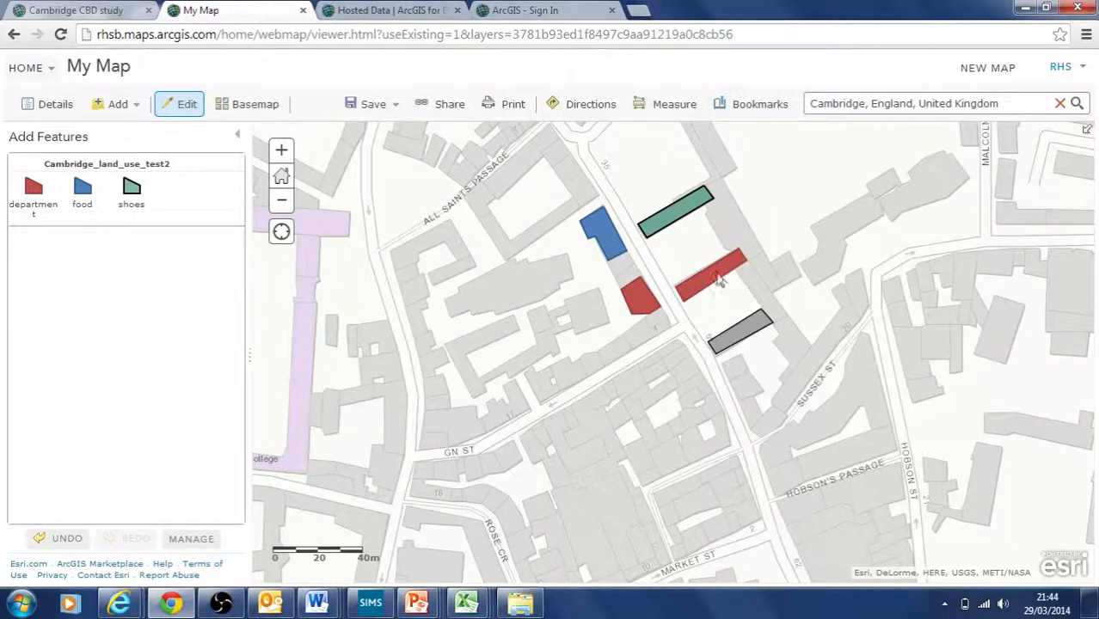
pyautogui.click(759, 330)
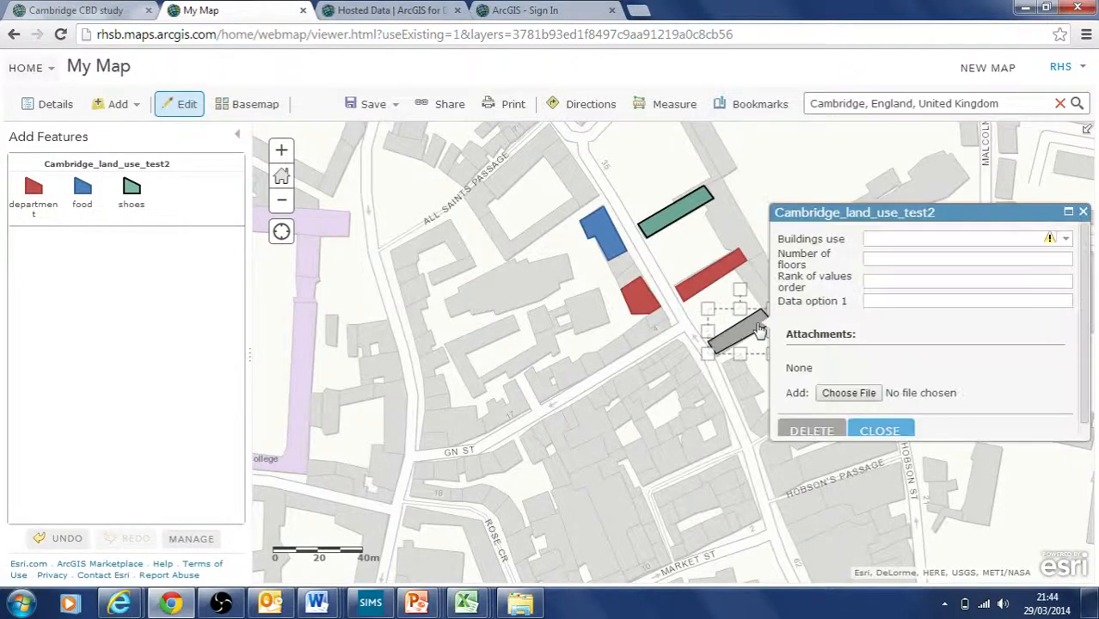
pyautogui.click(1065, 240)
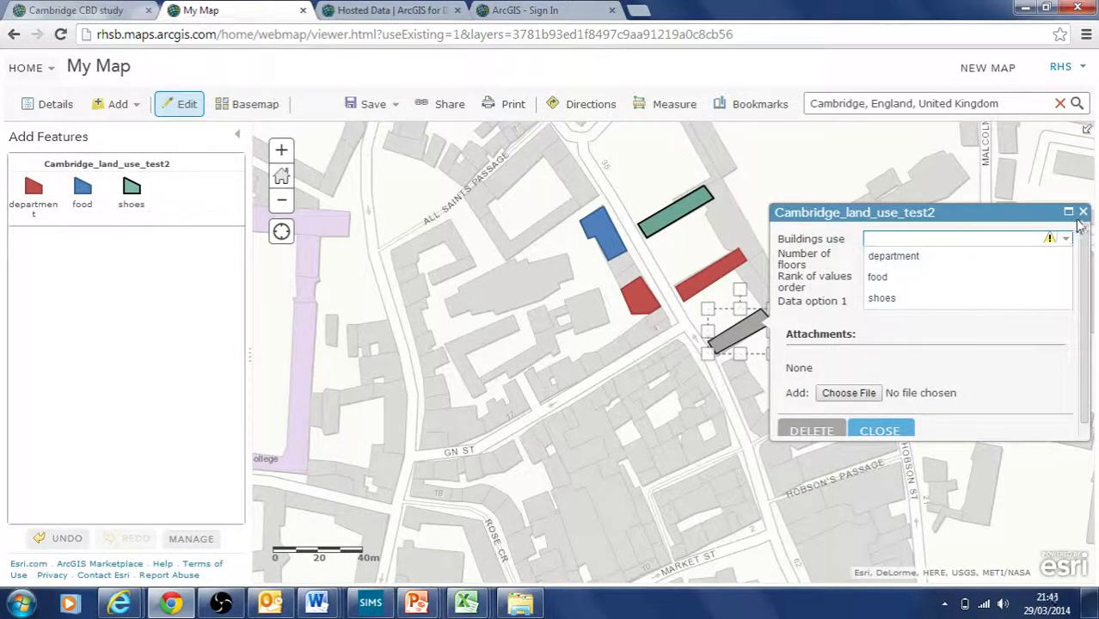
pyautogui.click(1082, 213)
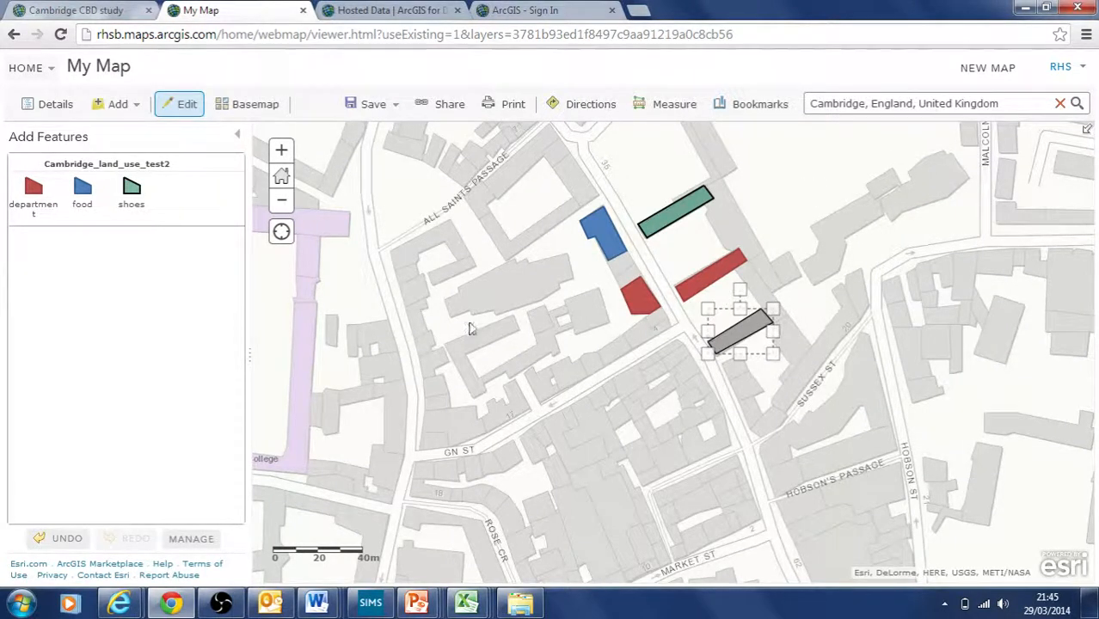
pyautogui.click(339, 318)
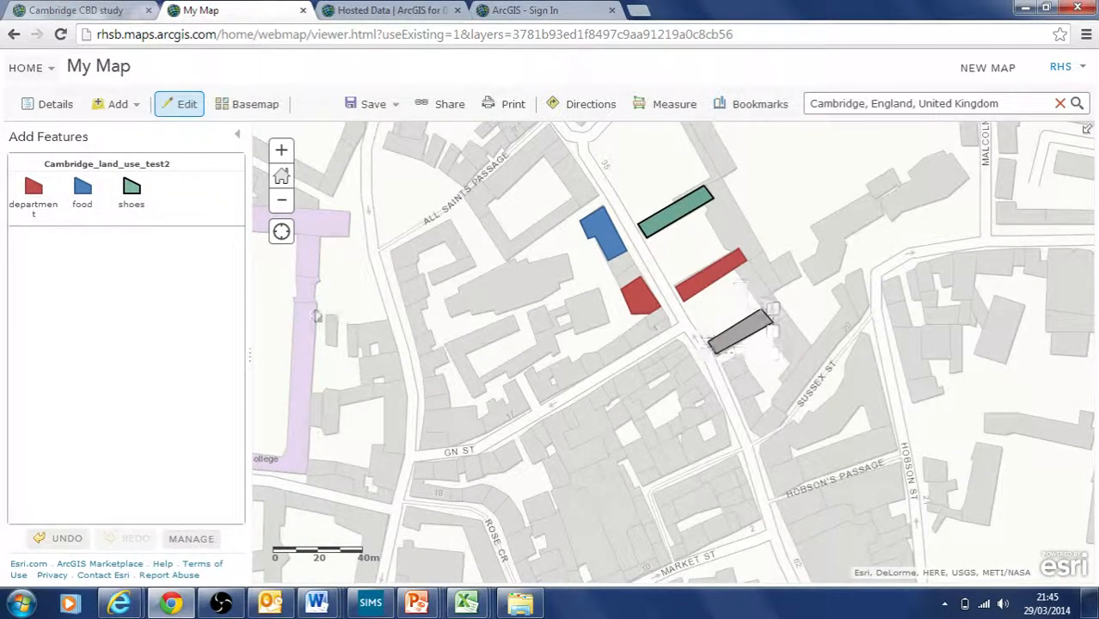
pyautogui.click(74, 106)
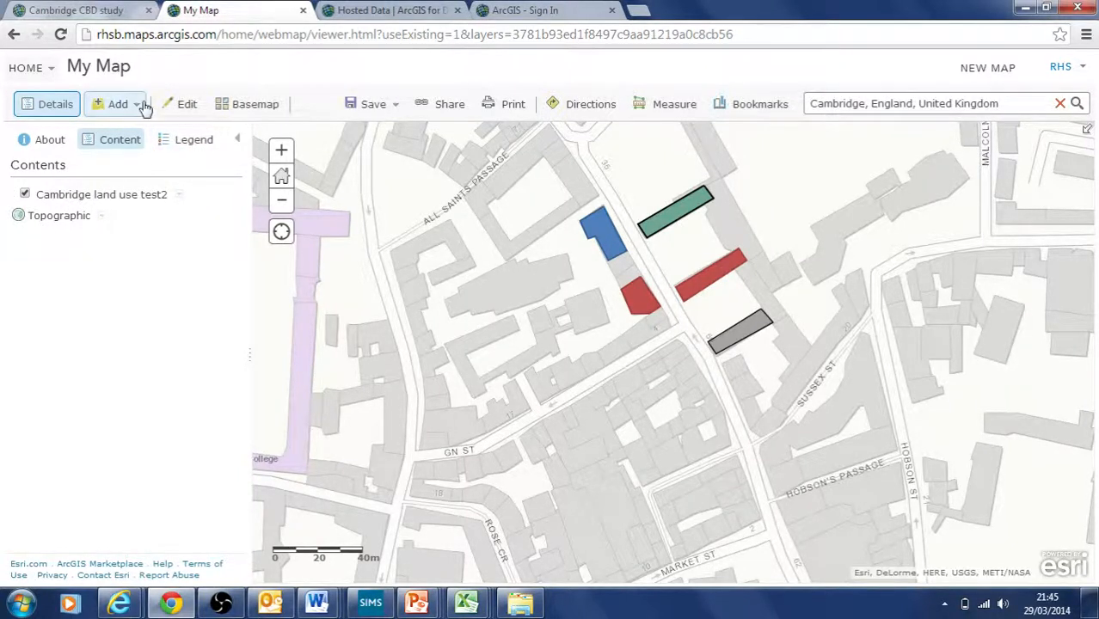
# Step: Draw a new department building outline just north of the blue food block
pyautogui.click(176, 106)
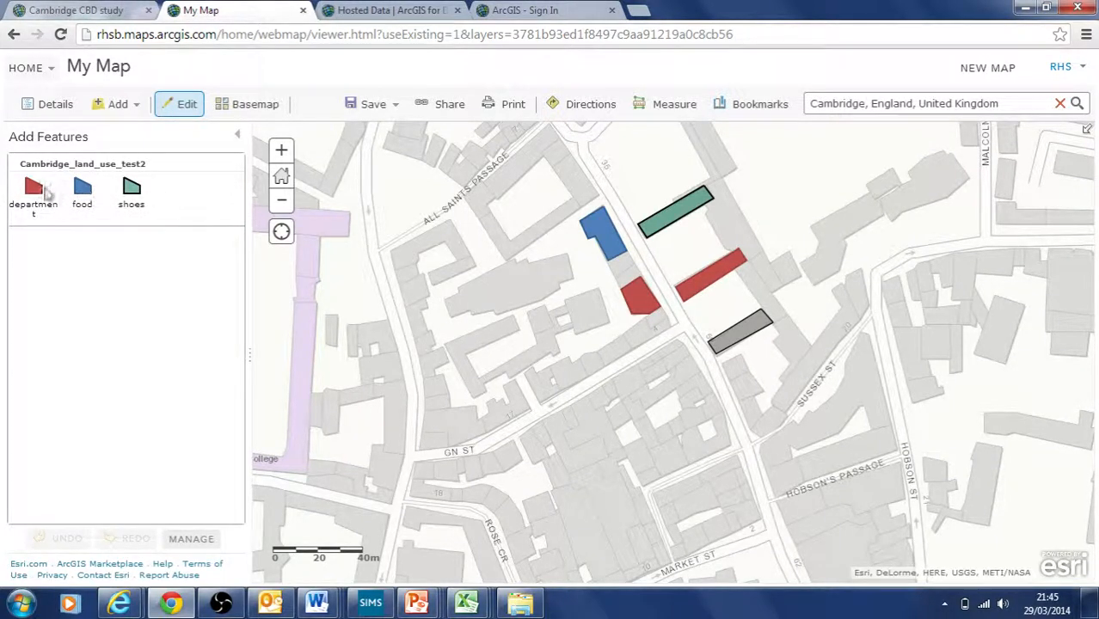
pyautogui.click(33, 189)
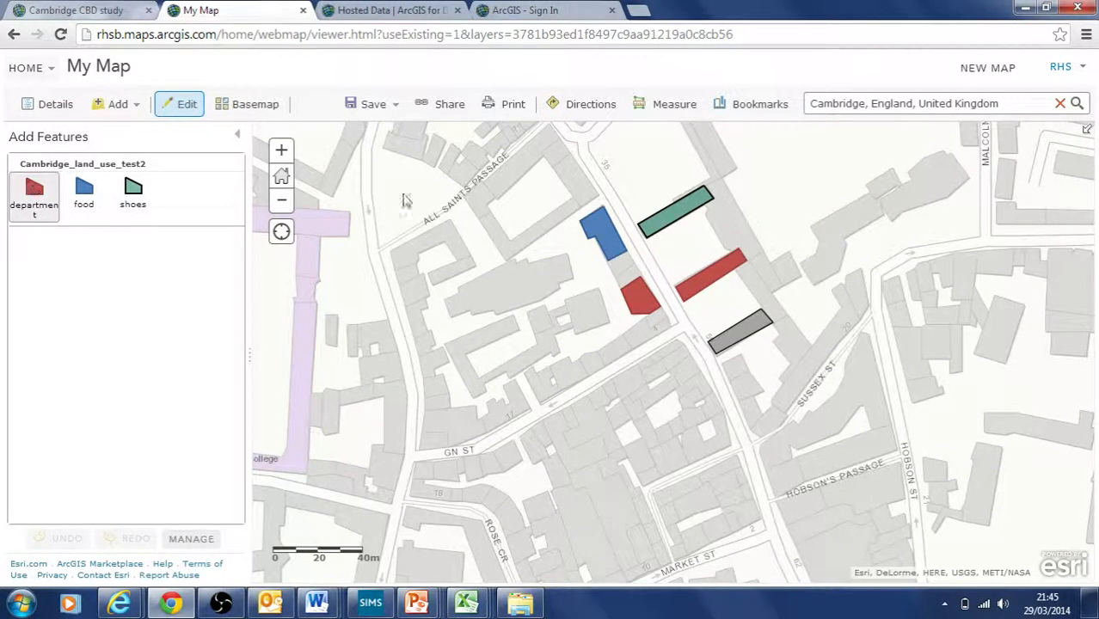
pyautogui.click(581, 204)
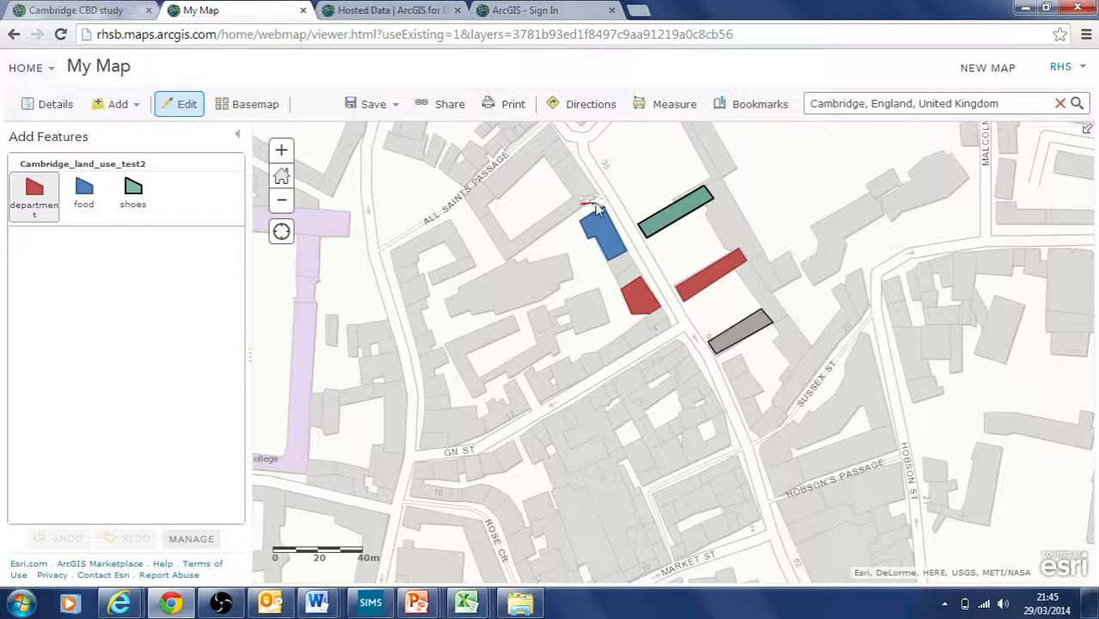
pyautogui.click(564, 155)
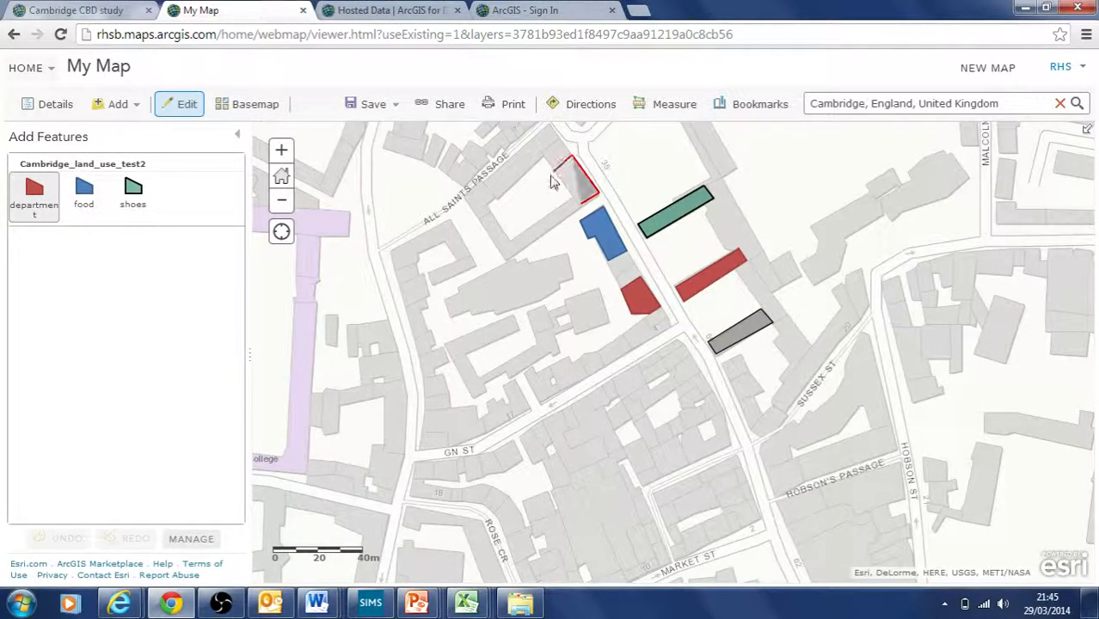
pyautogui.doubleClick(553, 178)
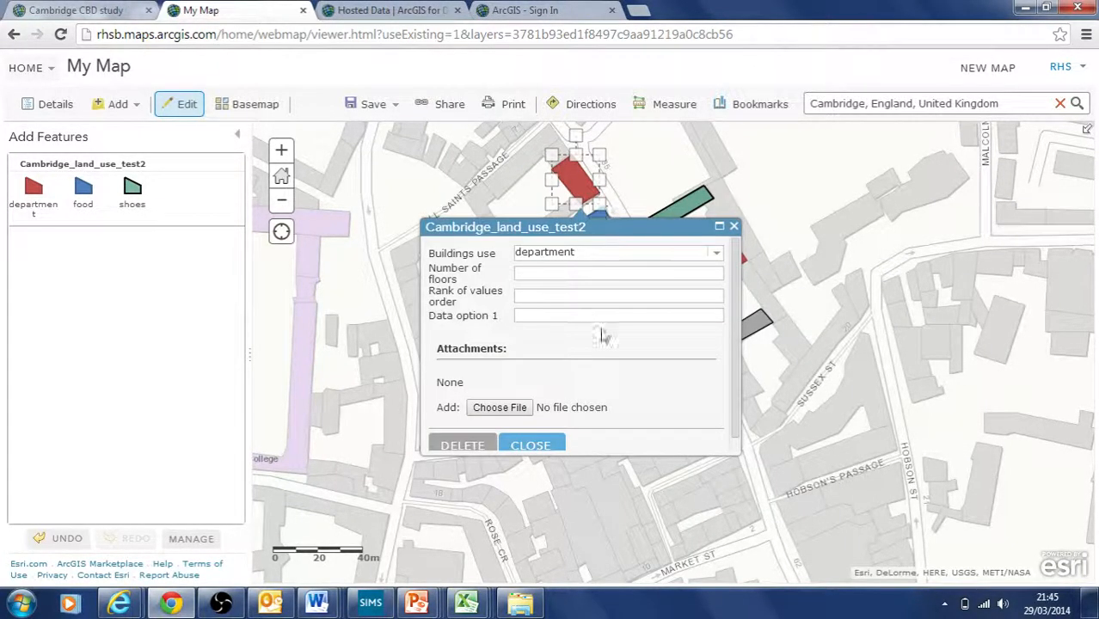
pyautogui.click(734, 226)
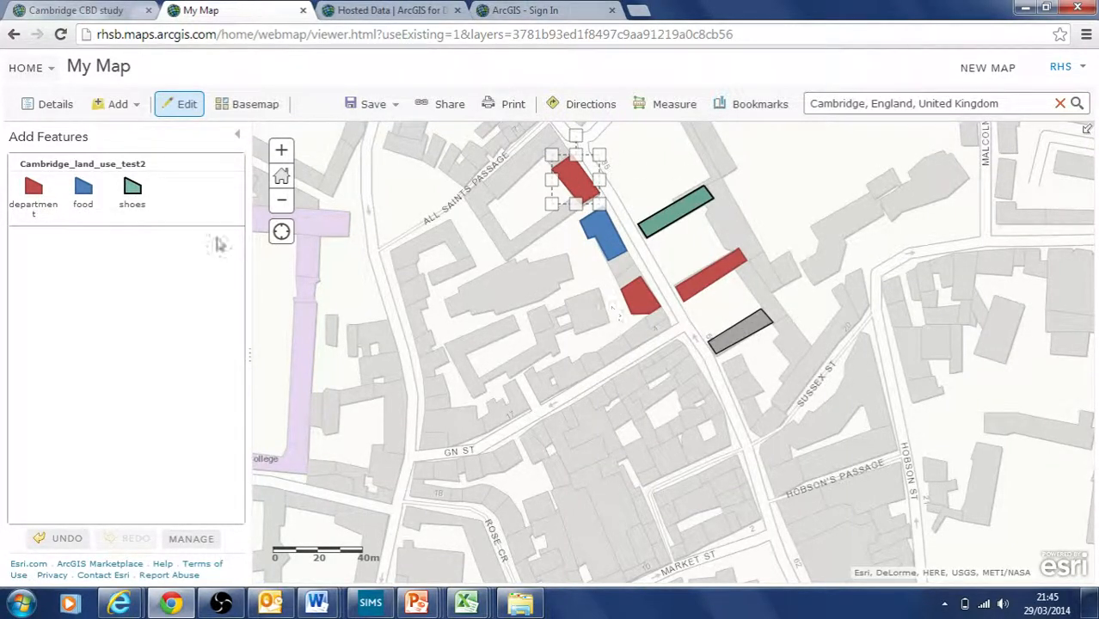
# Step: Change the new building's Buildings use to food
pyautogui.click(584, 190)
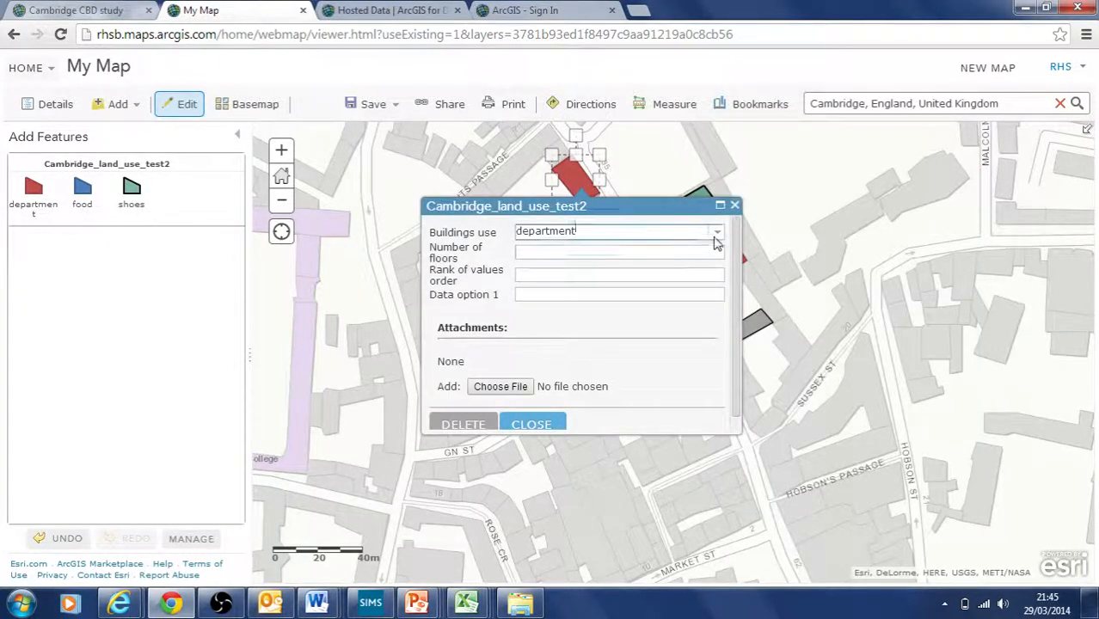
pyautogui.click(717, 233)
pyautogui.click(593, 271)
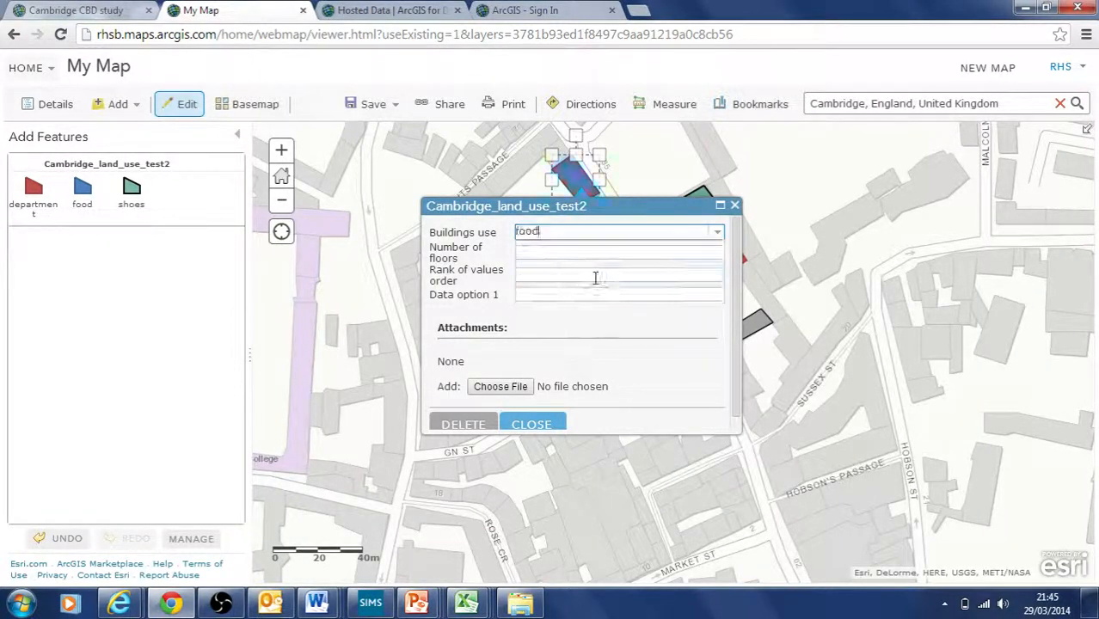
pyautogui.click(734, 206)
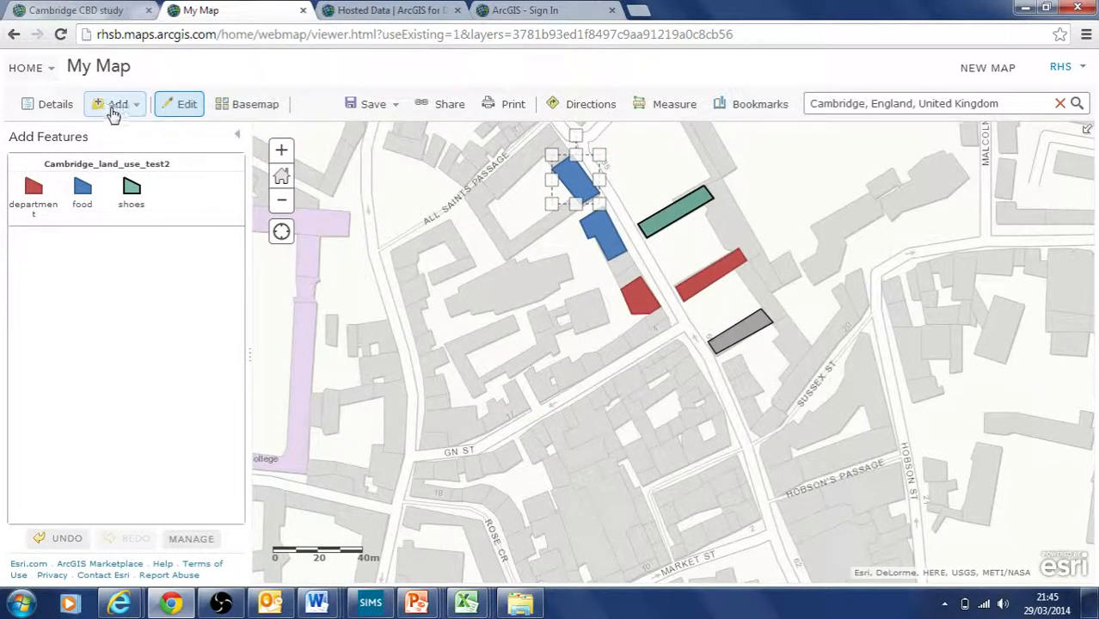
# Step: Switch the land use layer to A Single Symbol, replacing the per-use colours
pyautogui.click(39, 104)
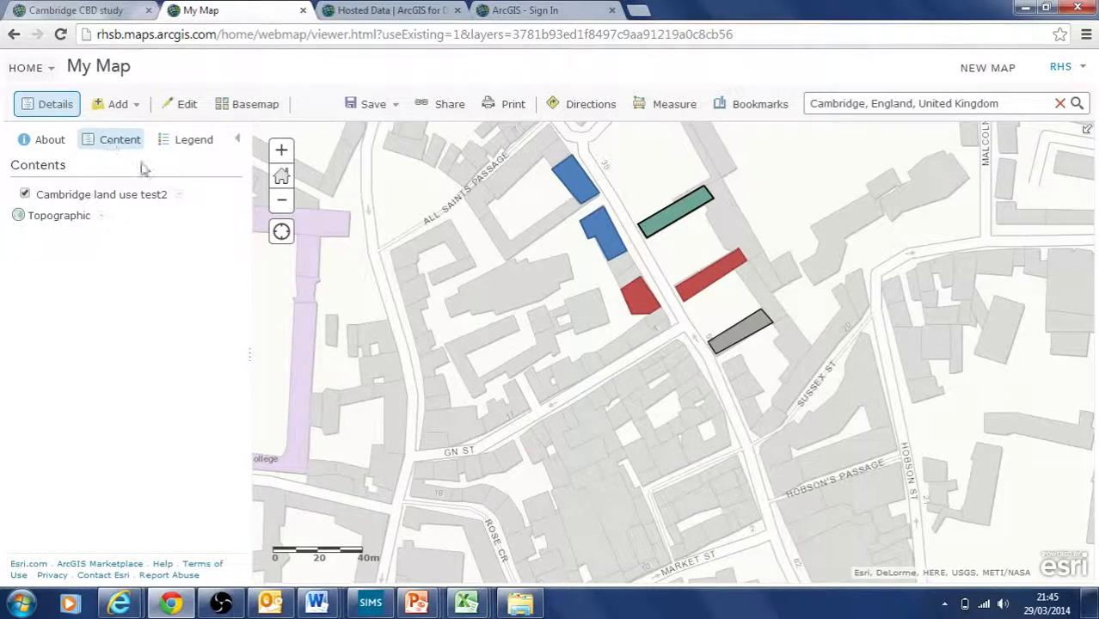
pyautogui.click(178, 195)
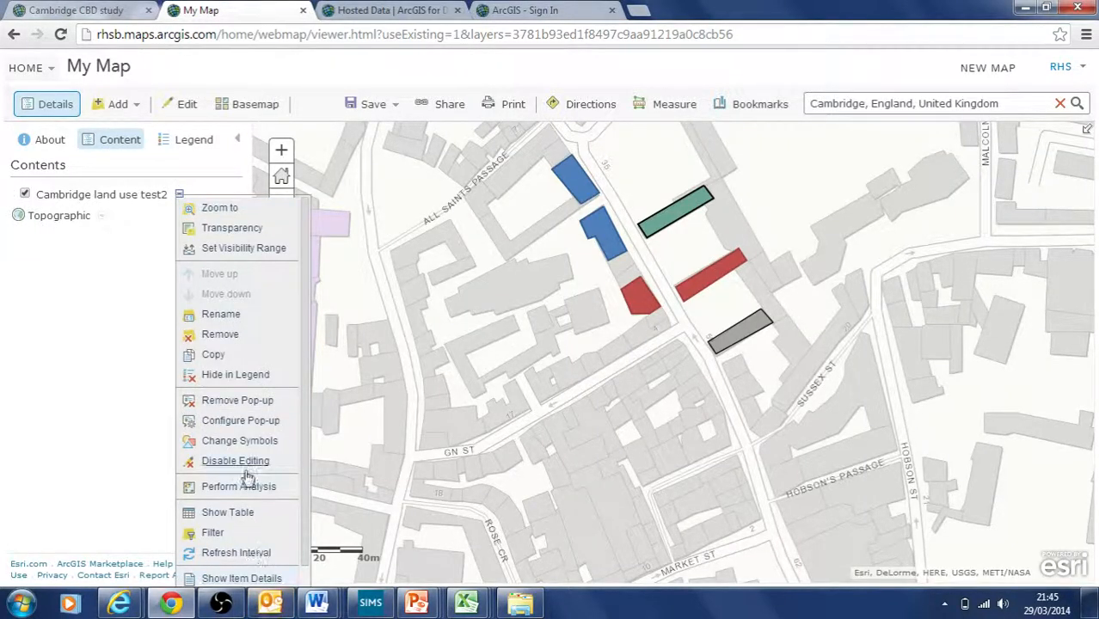
pyautogui.click(224, 440)
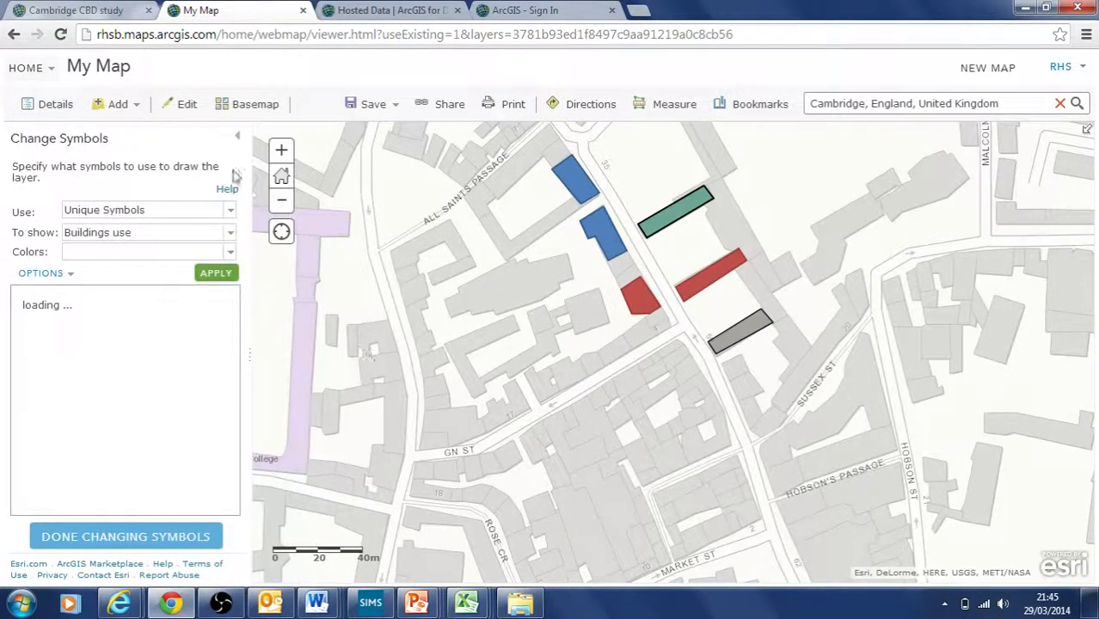
pyautogui.click(188, 213)
pyautogui.click(176, 228)
pyautogui.click(208, 265)
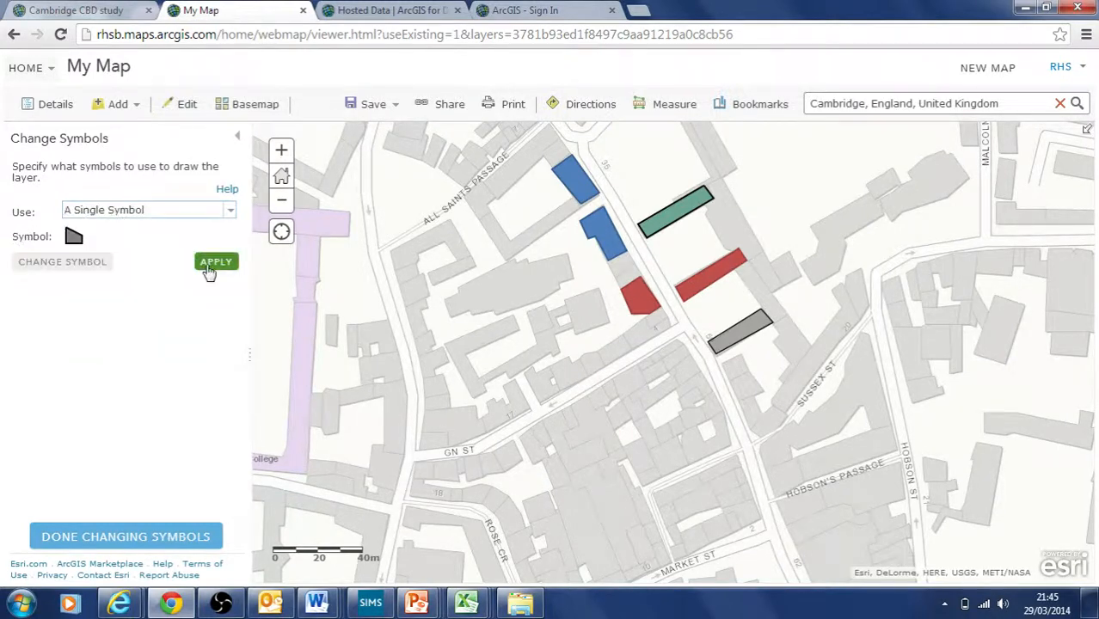
pyautogui.click(599, 363)
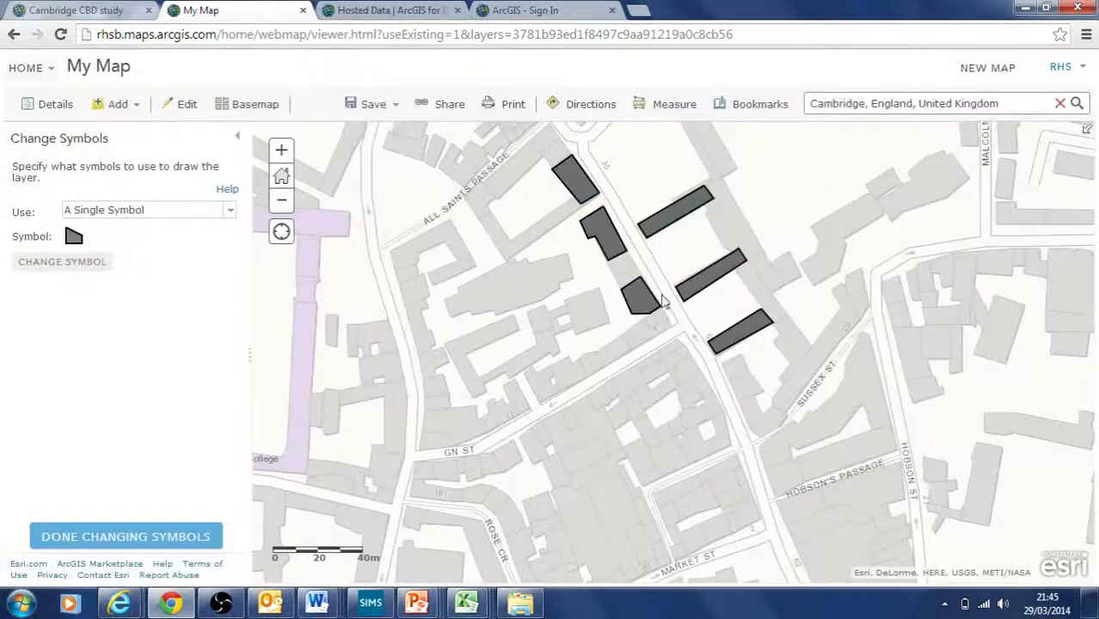
pyautogui.click(143, 538)
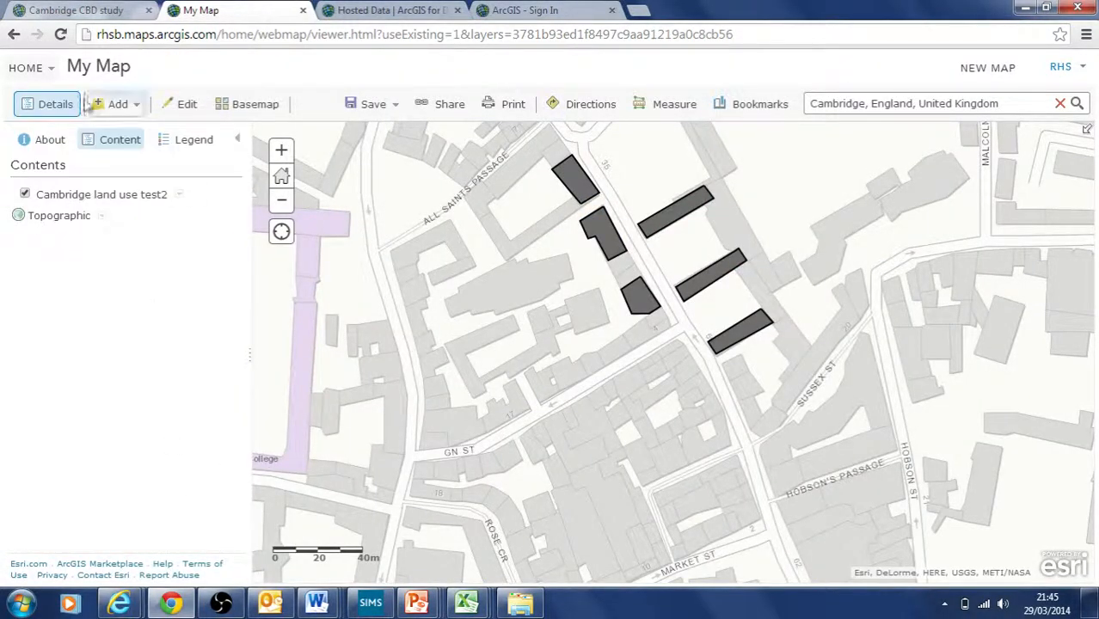
# Step: Draw a four-corner building west of the group, leaving attributes empty, then check the upper-right building's attributes
pyautogui.click(183, 114)
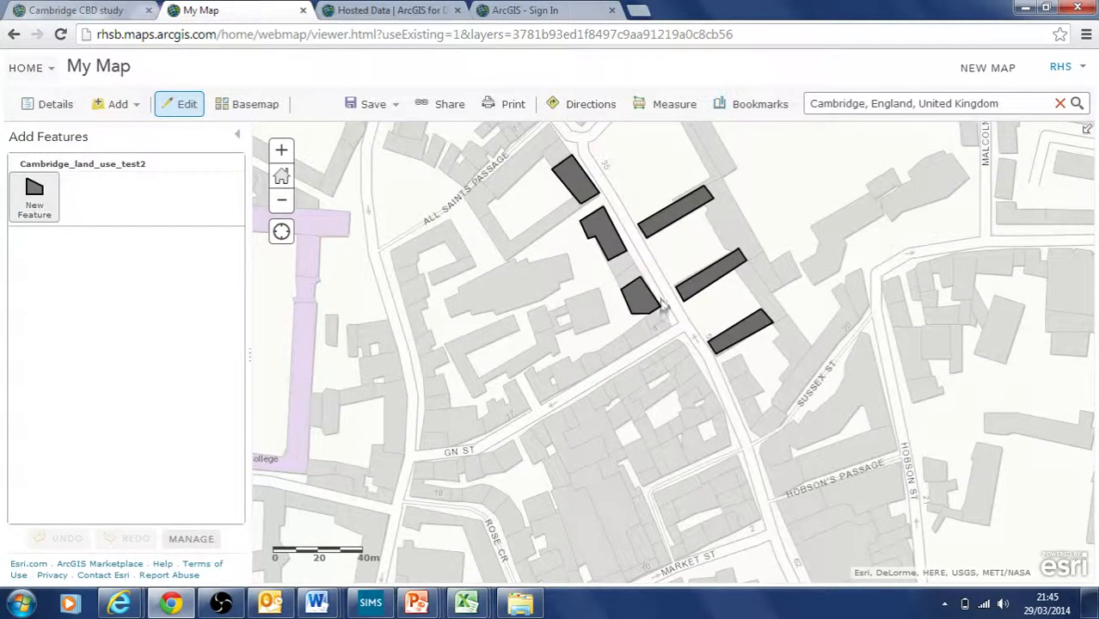
pyautogui.click(593, 289)
pyautogui.click(565, 299)
pyautogui.click(574, 330)
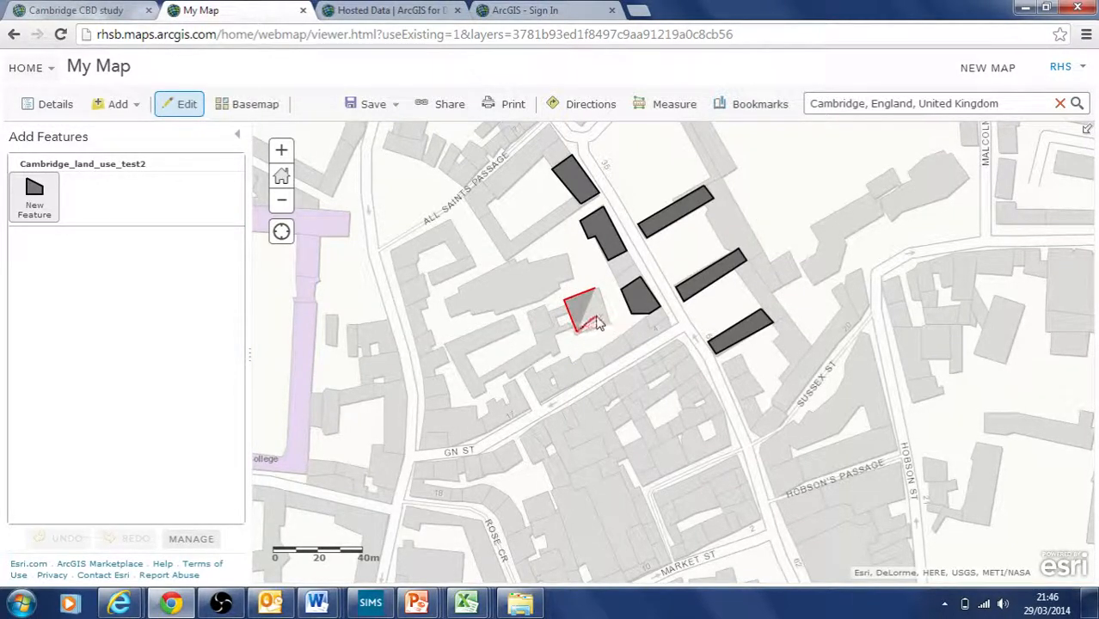
pyautogui.doubleClick(606, 328)
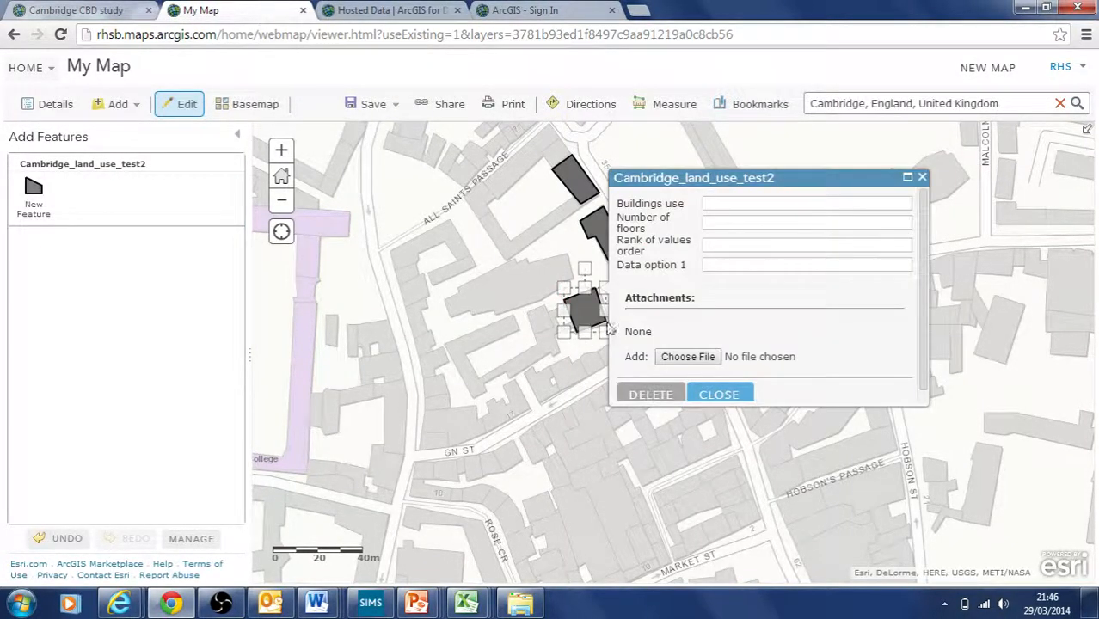
pyautogui.click(921, 178)
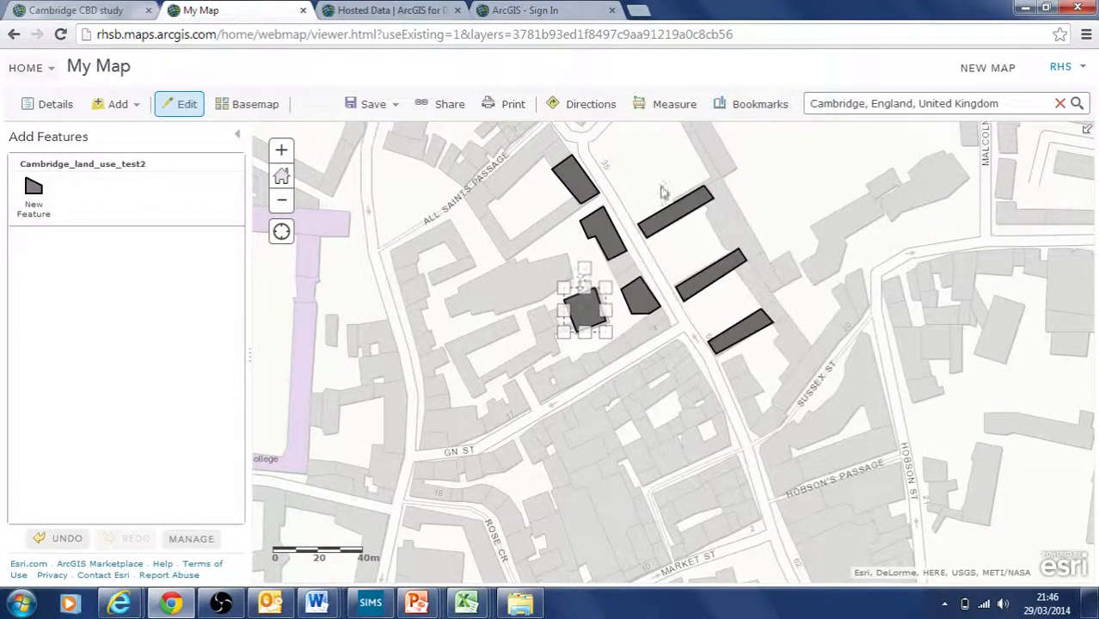
pyautogui.click(686, 210)
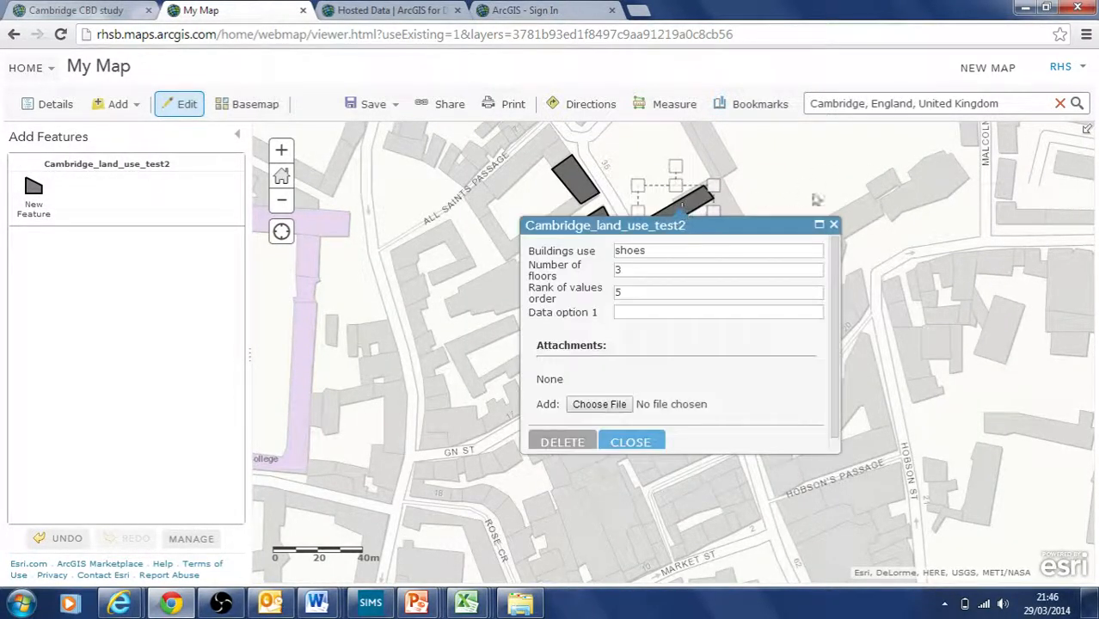
pyautogui.click(833, 224)
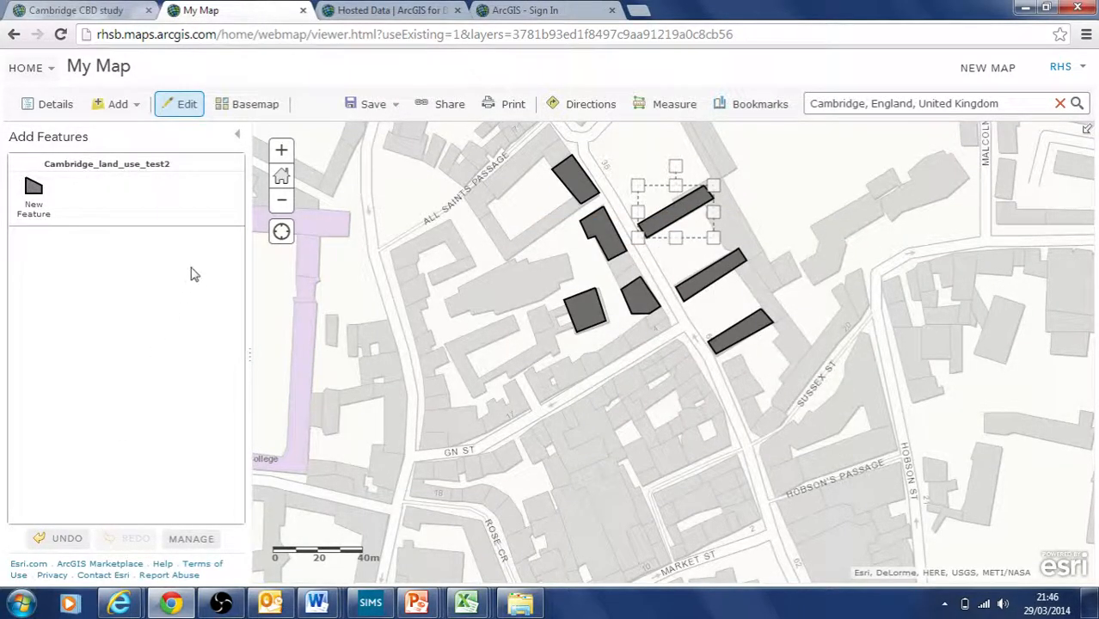
# Step: Leave edit mode and confirm the new building's popup shows no attribute values
pyautogui.click(238, 137)
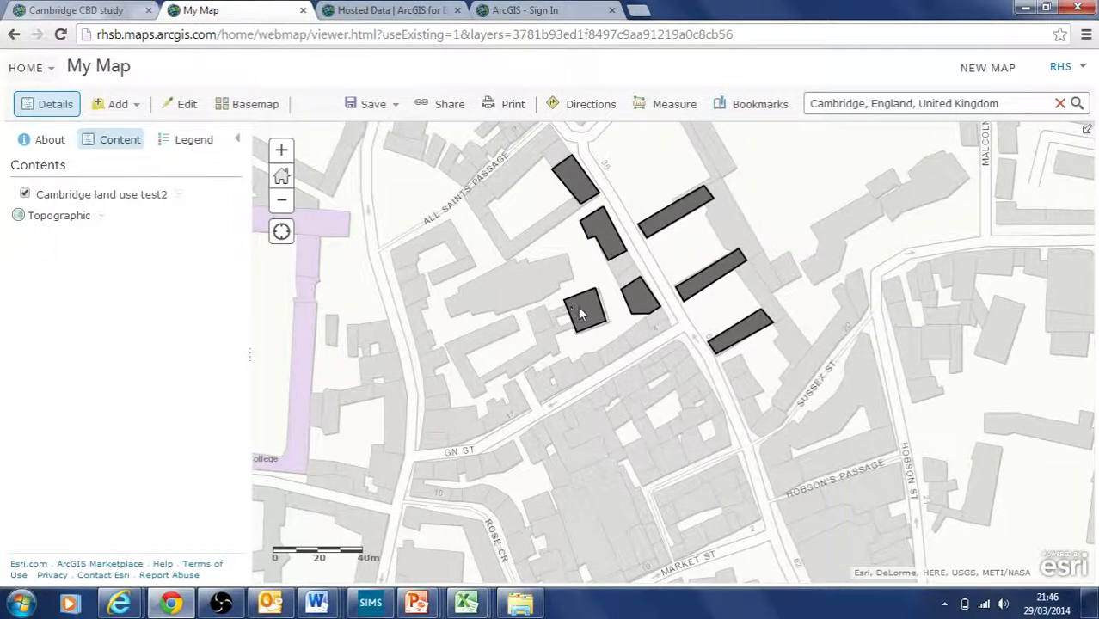
pyautogui.click(597, 315)
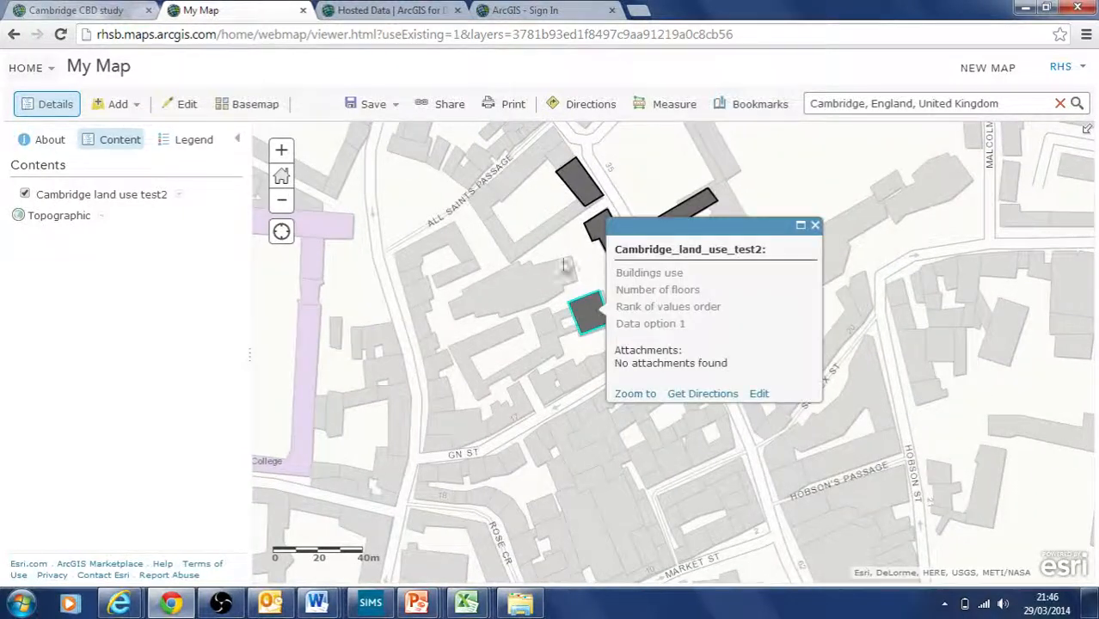
pyautogui.click(814, 225)
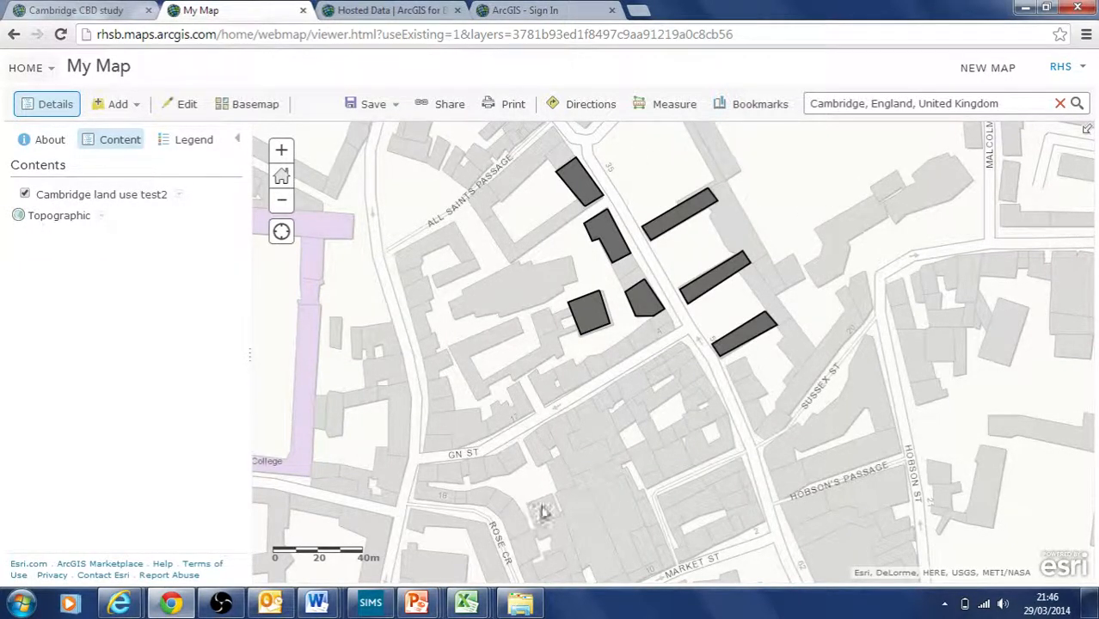
# Step: Zoom out, then zoom in two levels until the scale bar reads 40m around the building polygons
pyautogui.click(283, 202)
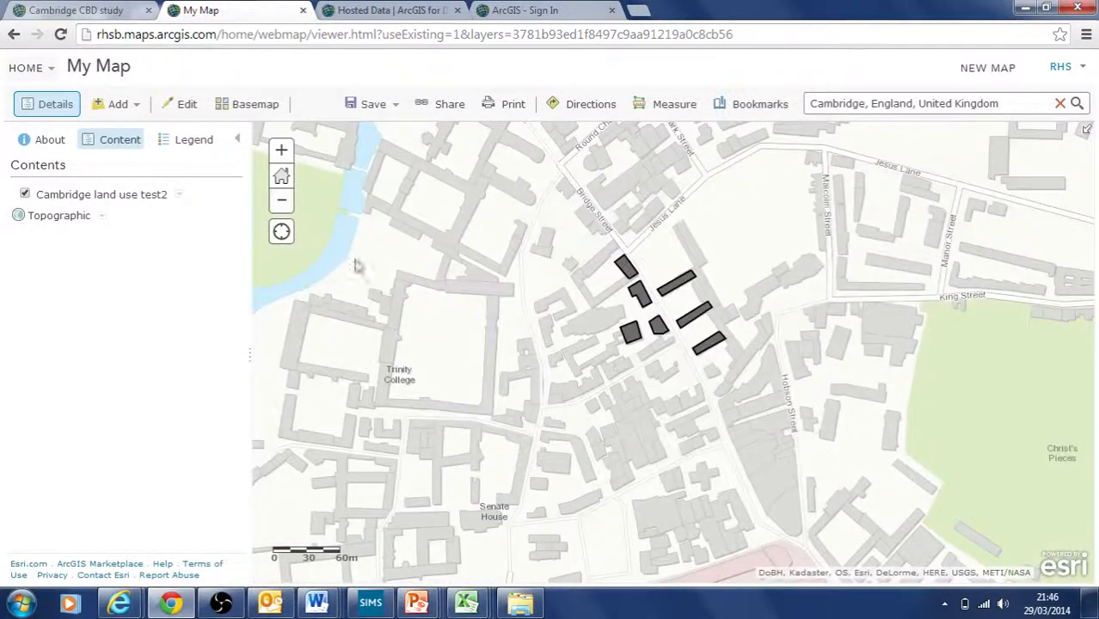
pyautogui.click(281, 200)
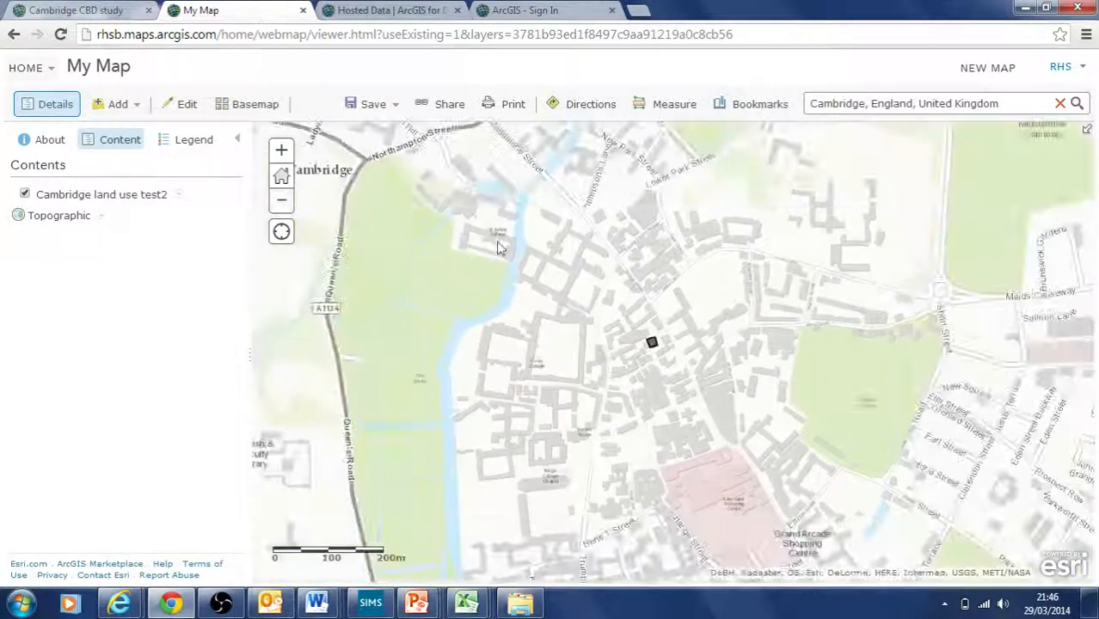
pyautogui.click(283, 151)
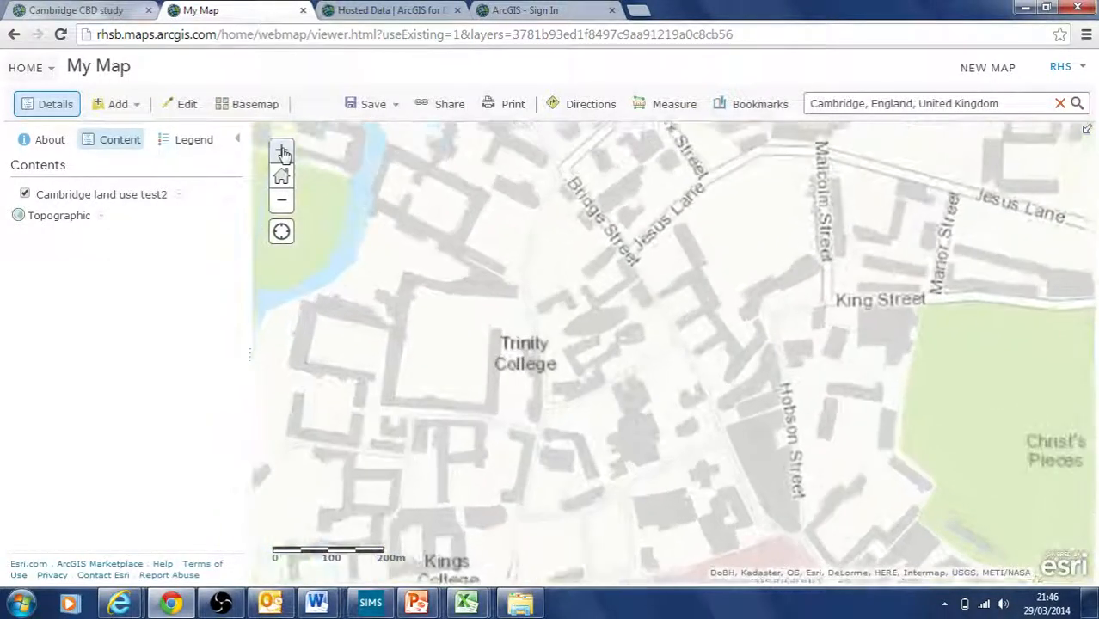
pyautogui.click(282, 151)
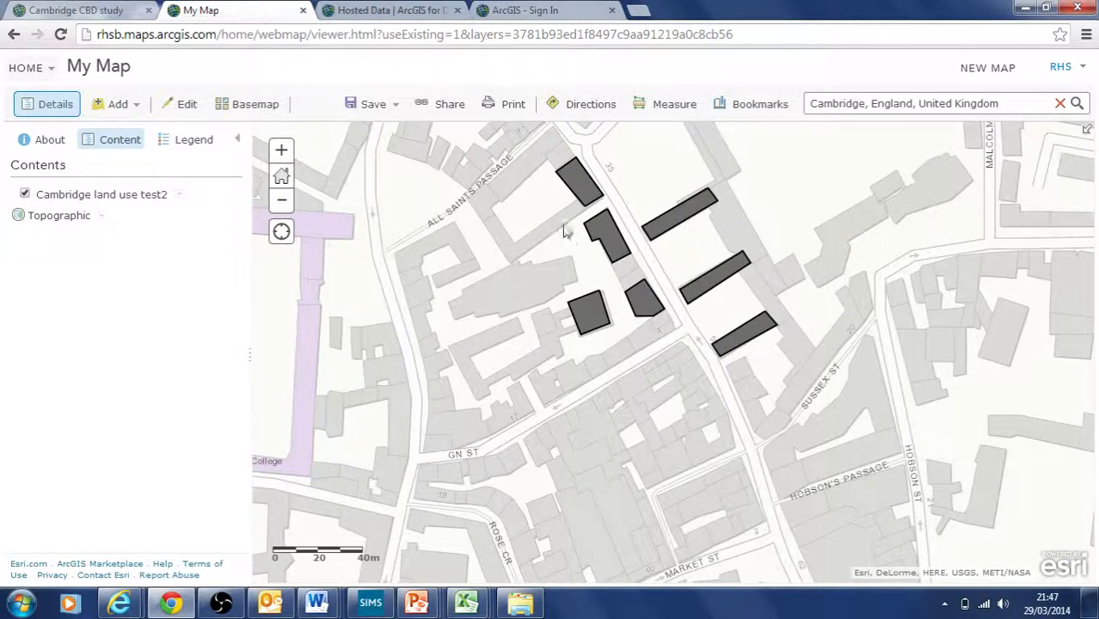
pyautogui.click(580, 193)
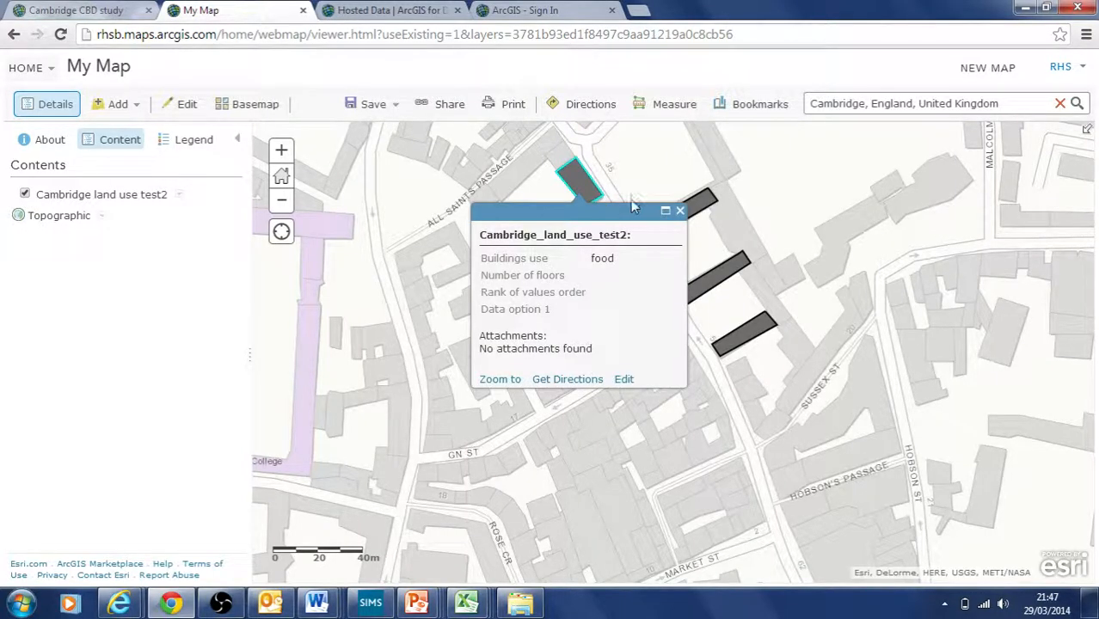
pyautogui.click(679, 211)
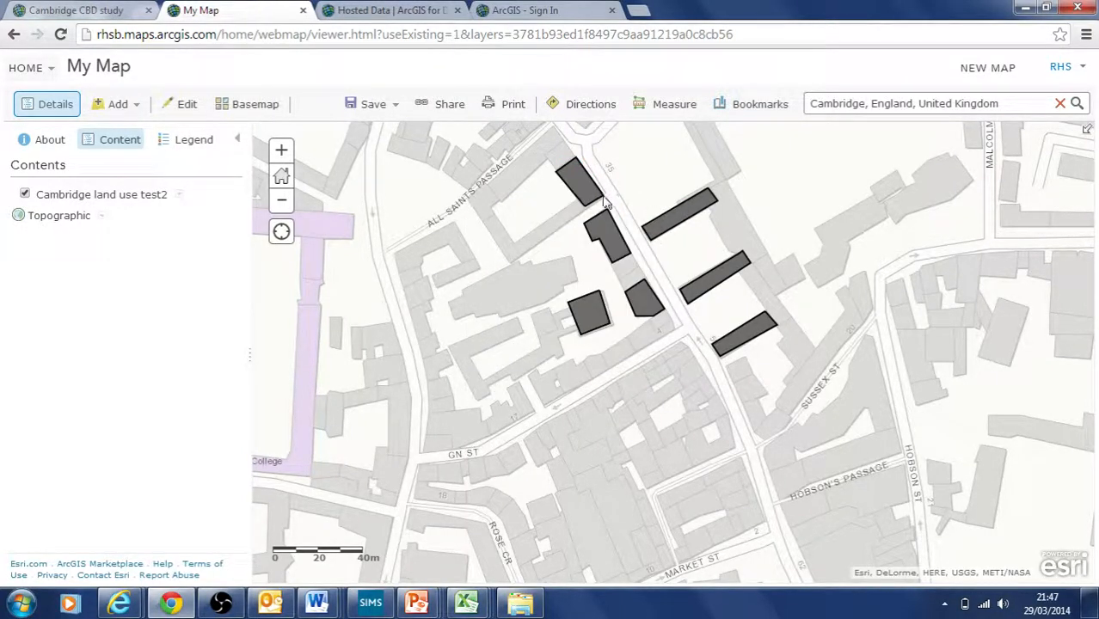
pyautogui.moveTo(520, 285); pyautogui.dragTo(572, 375)
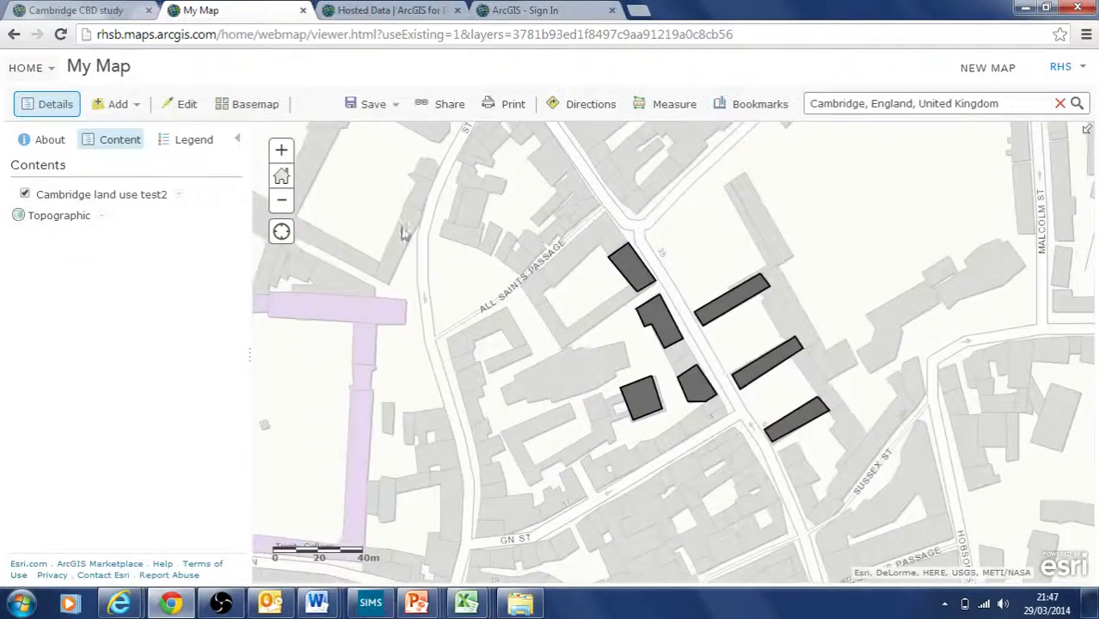
pyautogui.moveTo(598, 312); pyautogui.dragTo(611, 270)
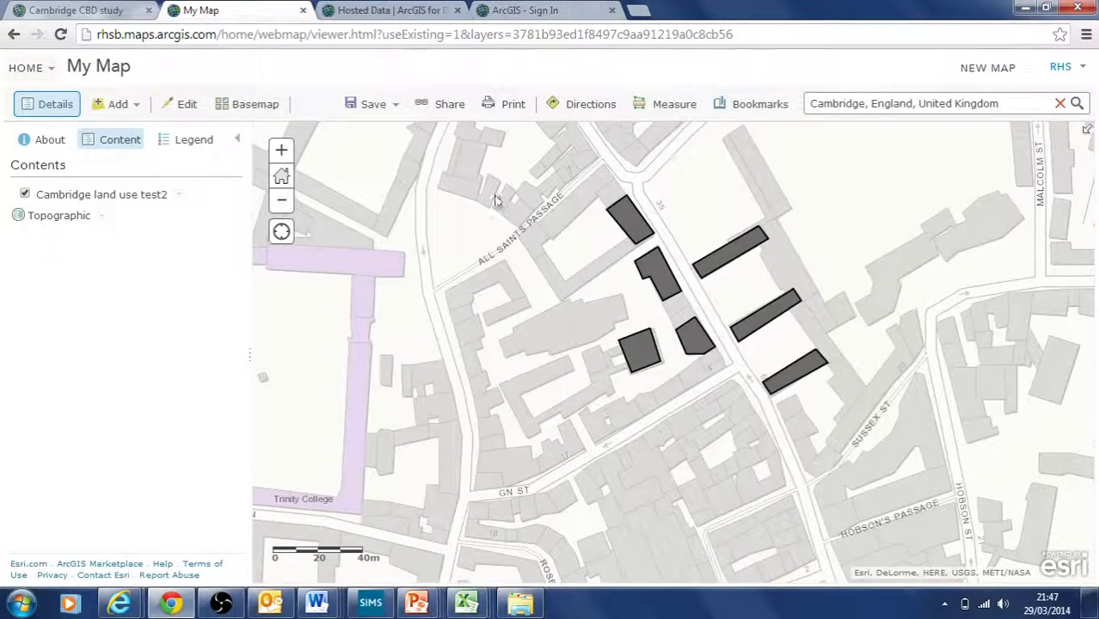
pyautogui.click(612, 210)
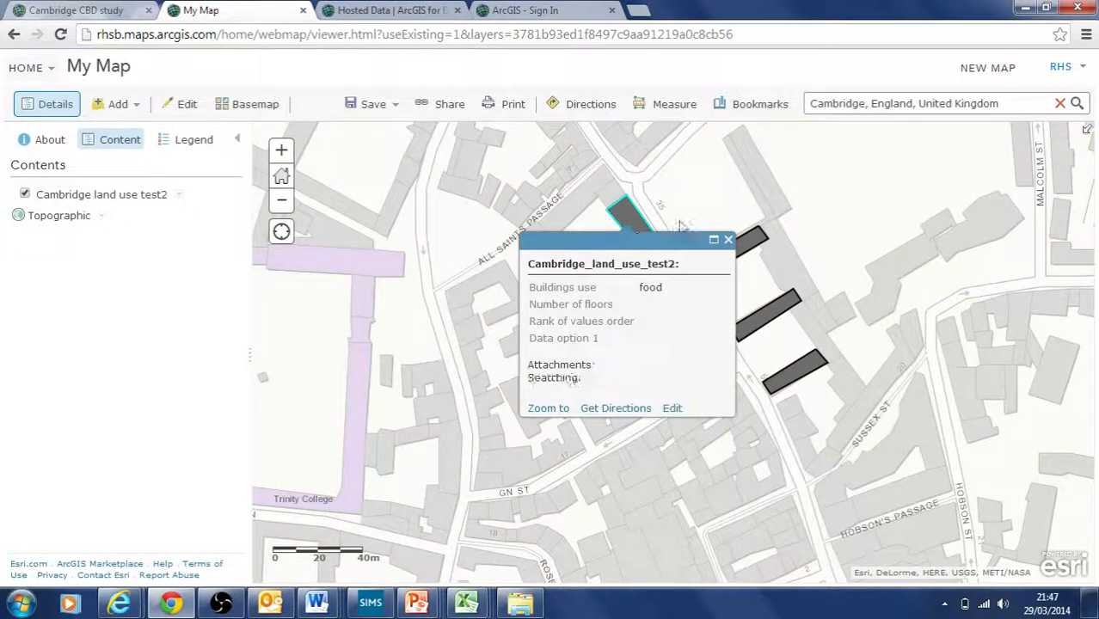
pyautogui.click(729, 241)
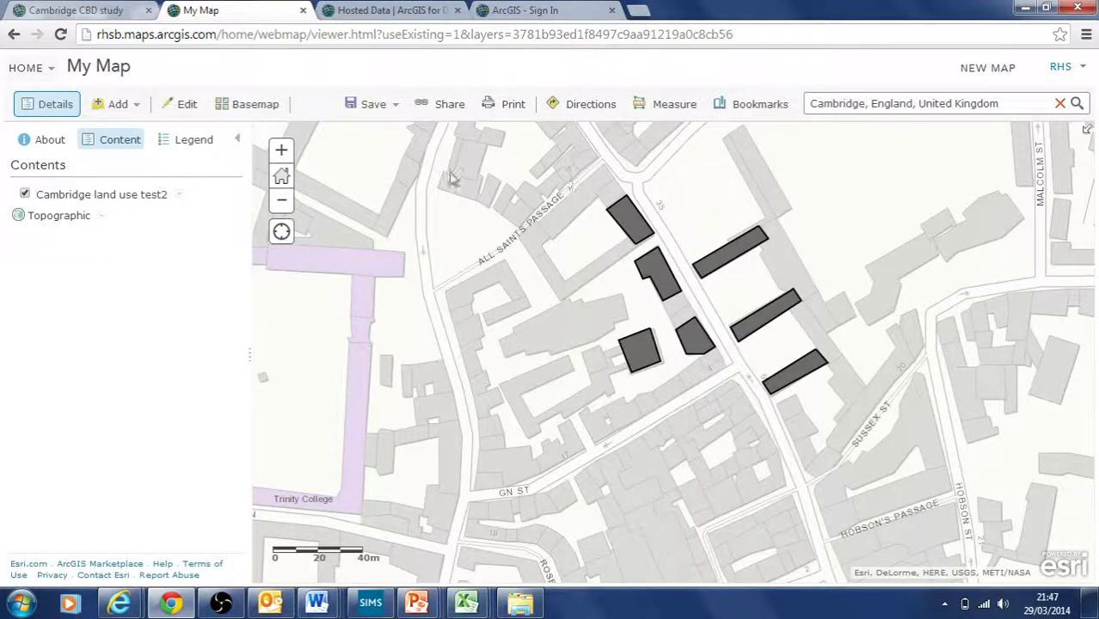
pyautogui.moveTo(449, 177); pyautogui.dragTo(484, 252)
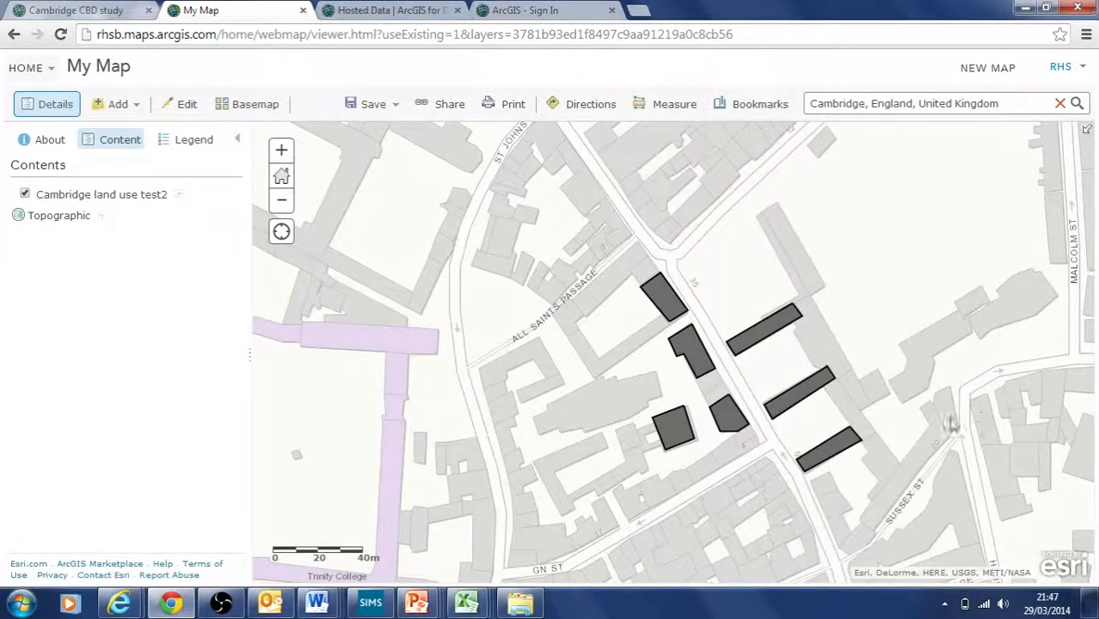
pyautogui.moveTo(936, 436); pyautogui.dragTo(842, 372)
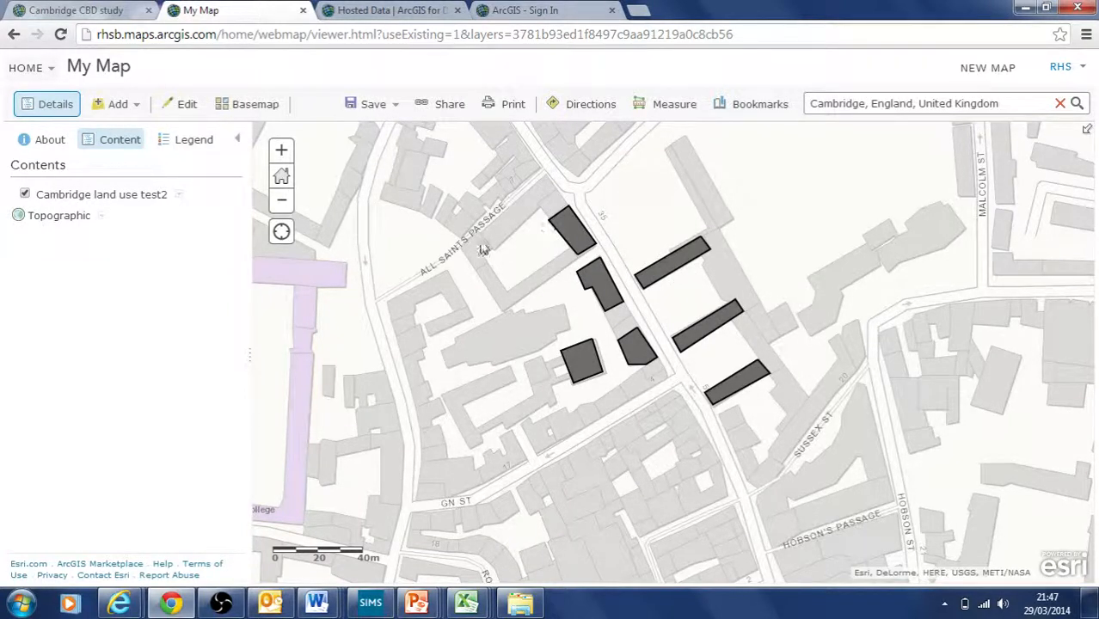
pyautogui.click(573, 232)
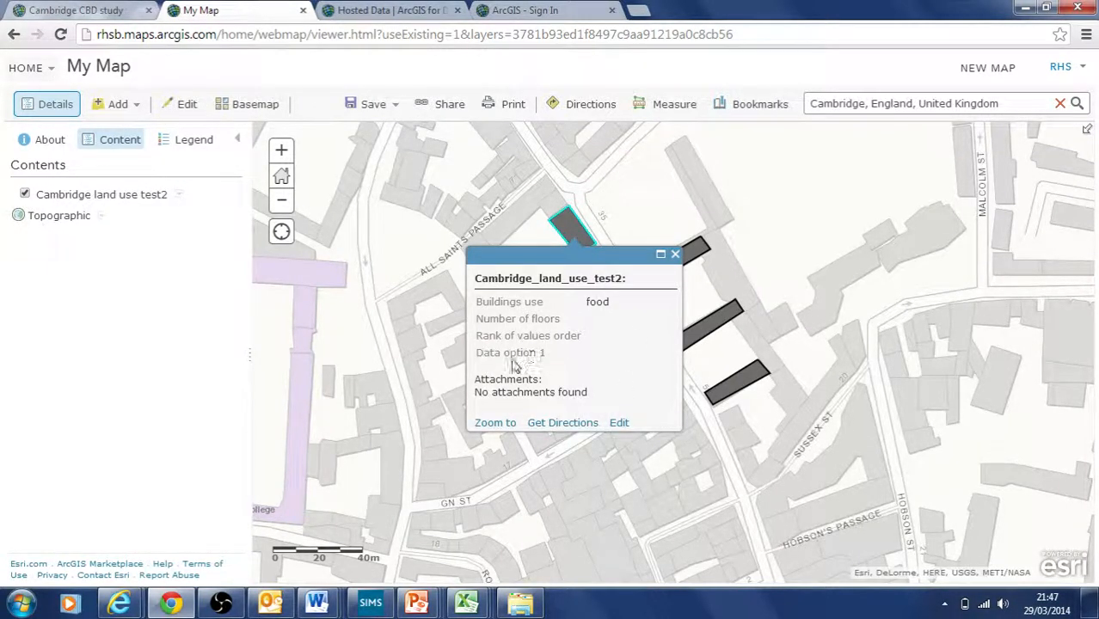
pyautogui.moveTo(477, 353); pyautogui.dragTo(520, 356)
pyautogui.click(511, 355)
pyautogui.click(498, 349)
pyautogui.click(532, 353)
pyautogui.click(528, 357)
pyautogui.click(675, 254)
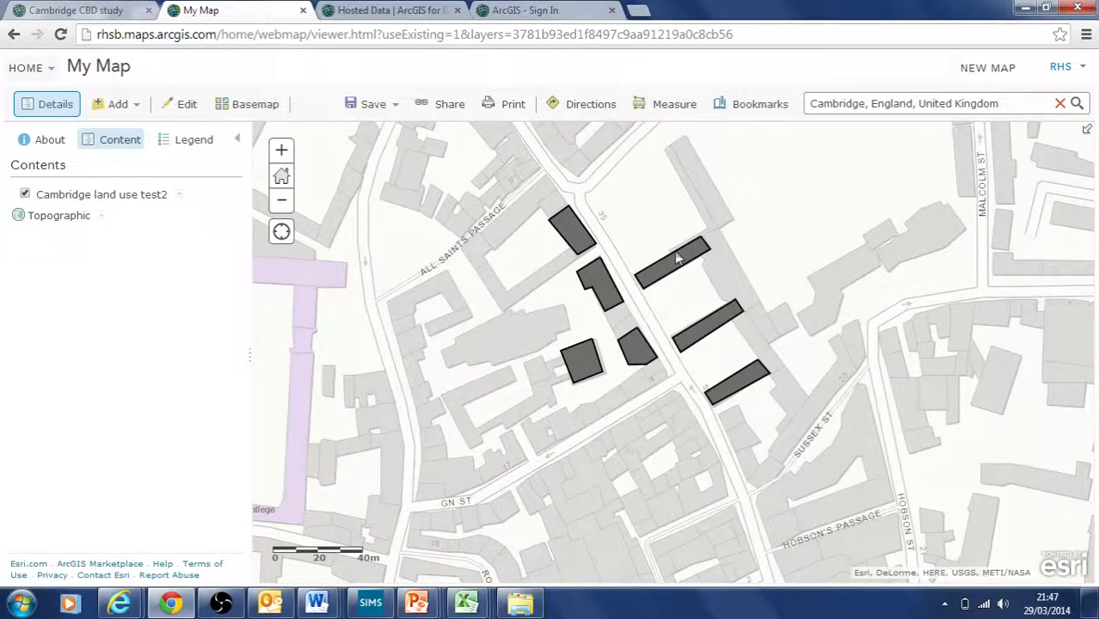
pyautogui.click(576, 230)
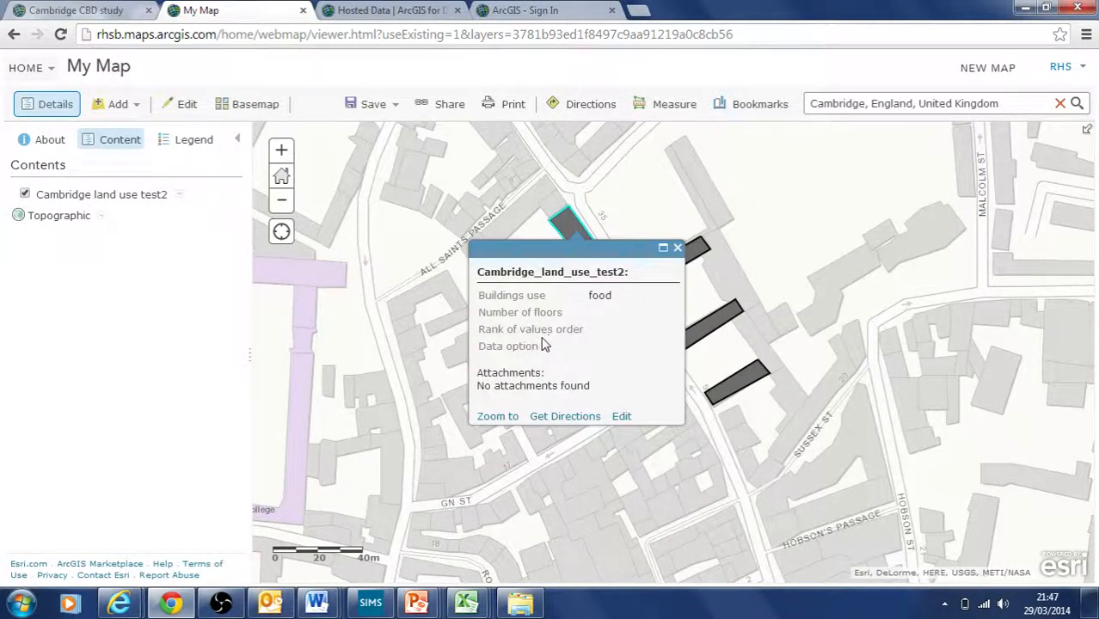
pyautogui.click(678, 248)
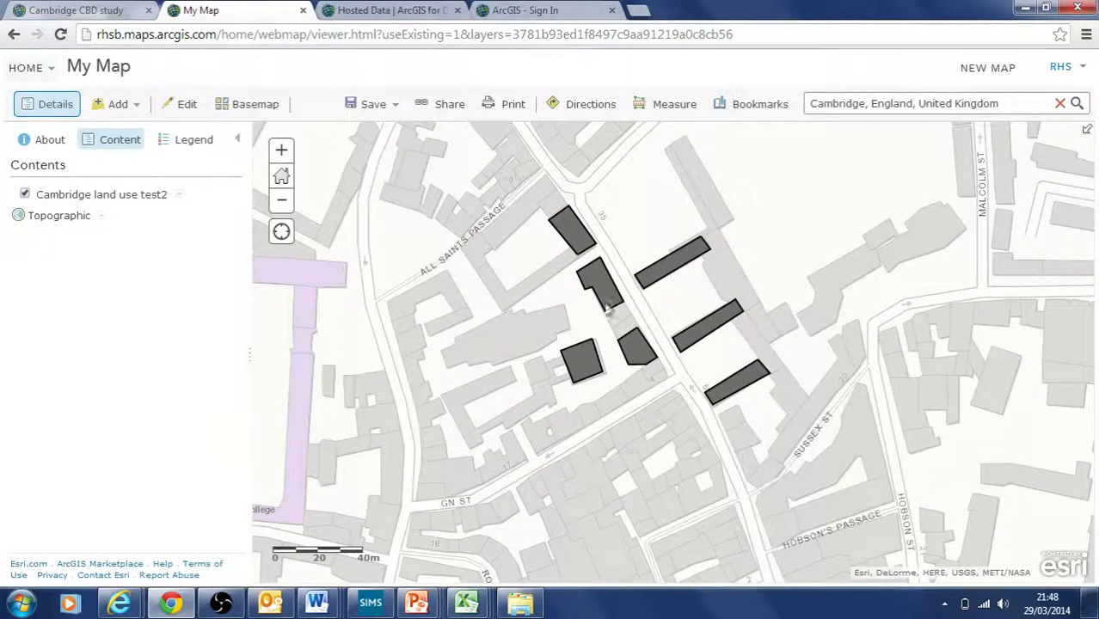
pyautogui.click(568, 251)
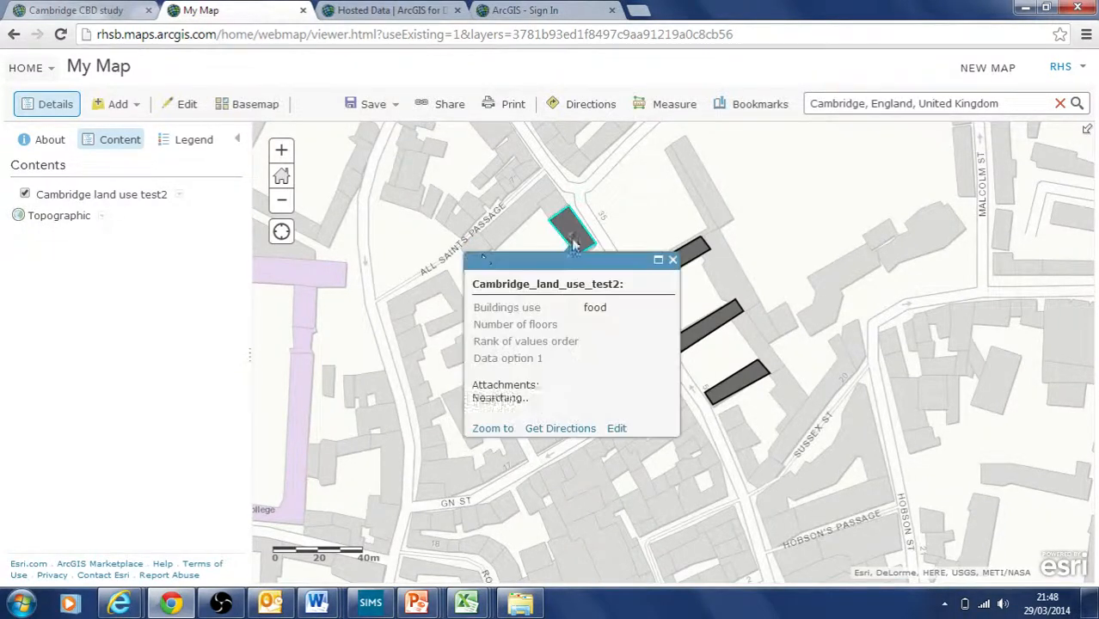
pyautogui.click(673, 259)
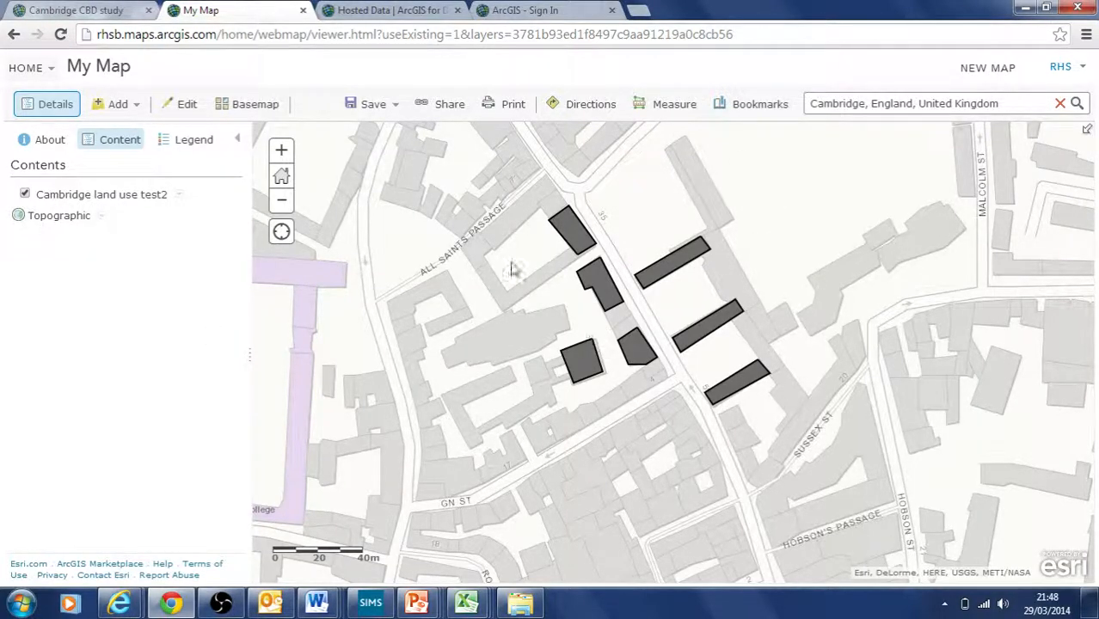
pyautogui.moveTo(490, 242); pyautogui.dragTo(520, 260)
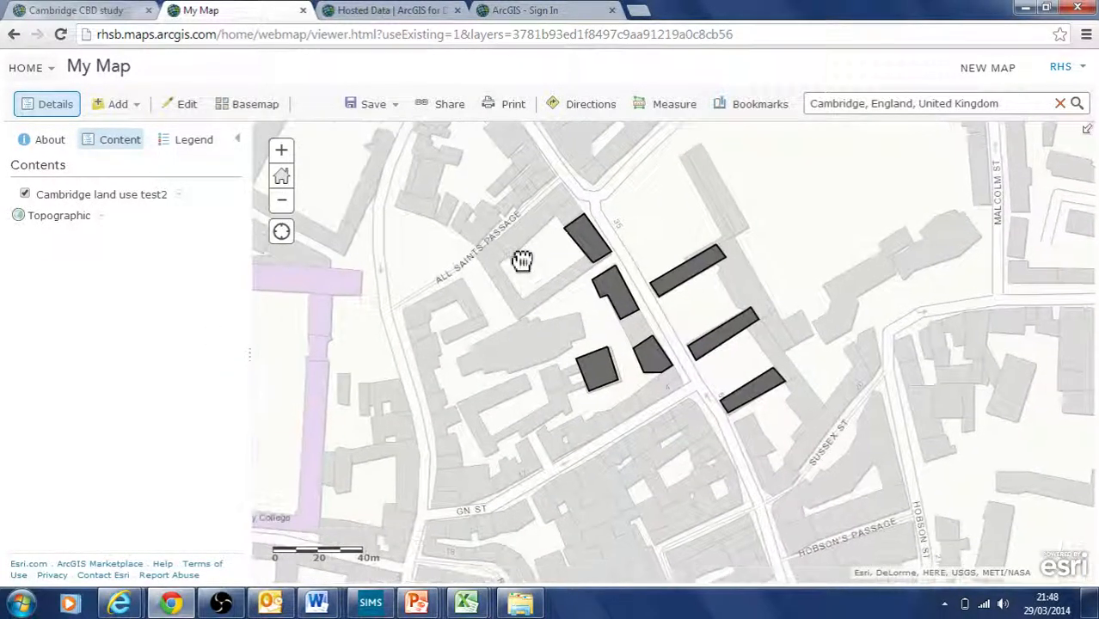
pyautogui.click(593, 251)
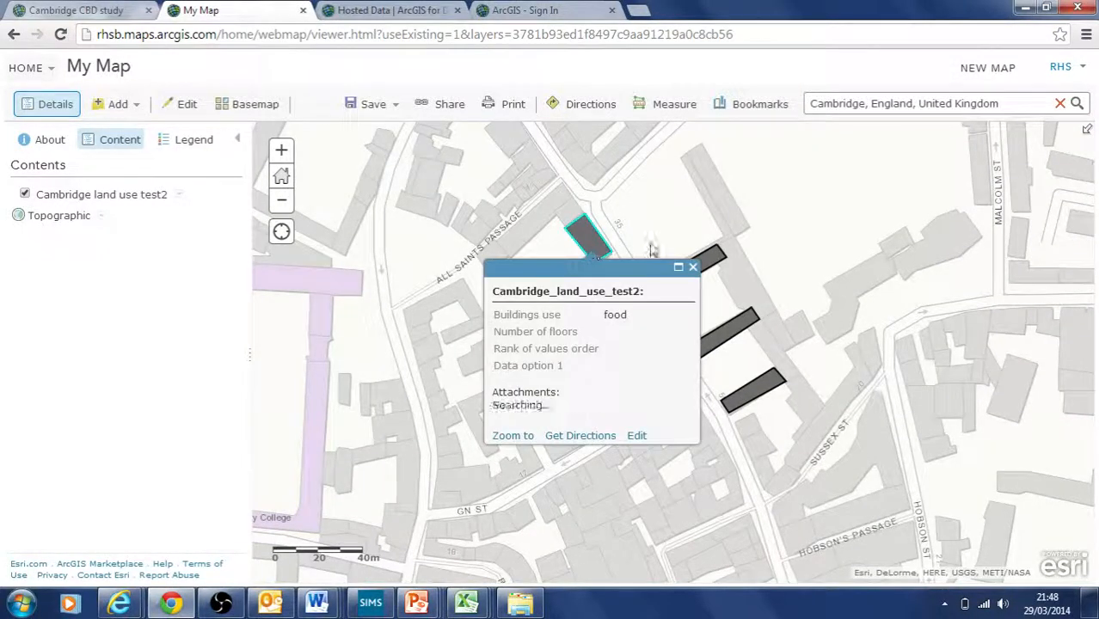
pyautogui.click(696, 260)
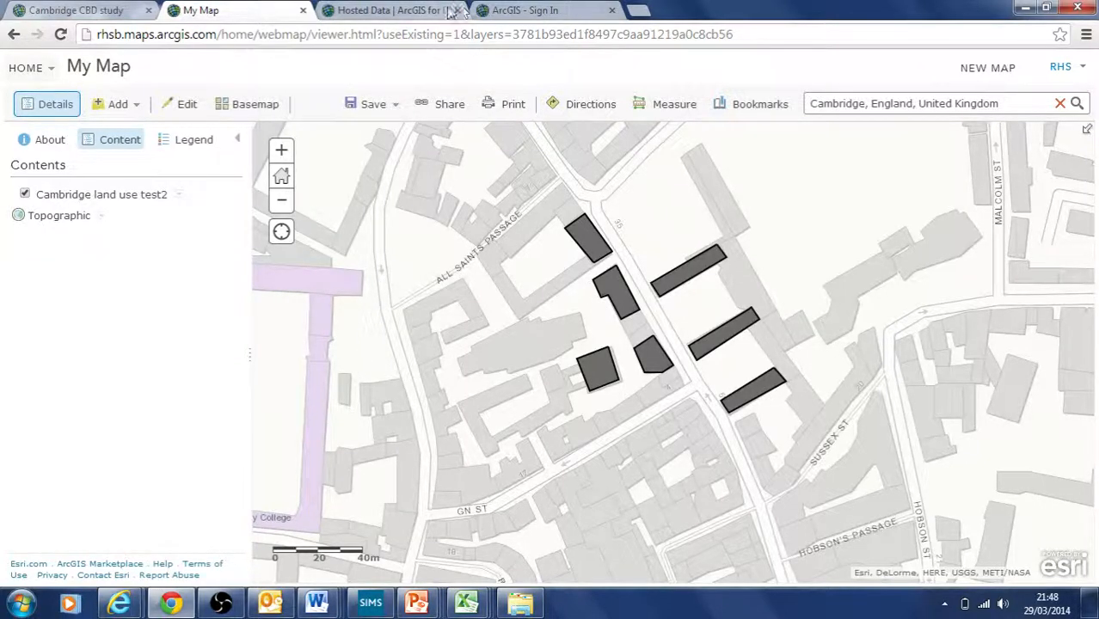
pyautogui.click(402, 12)
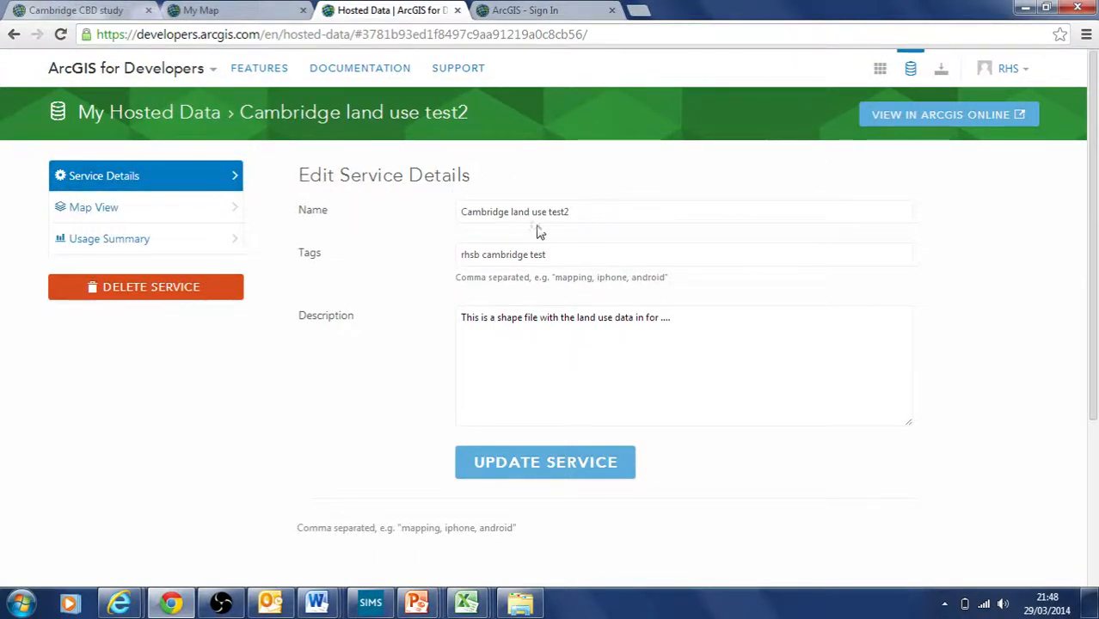
pyautogui.click(594, 215)
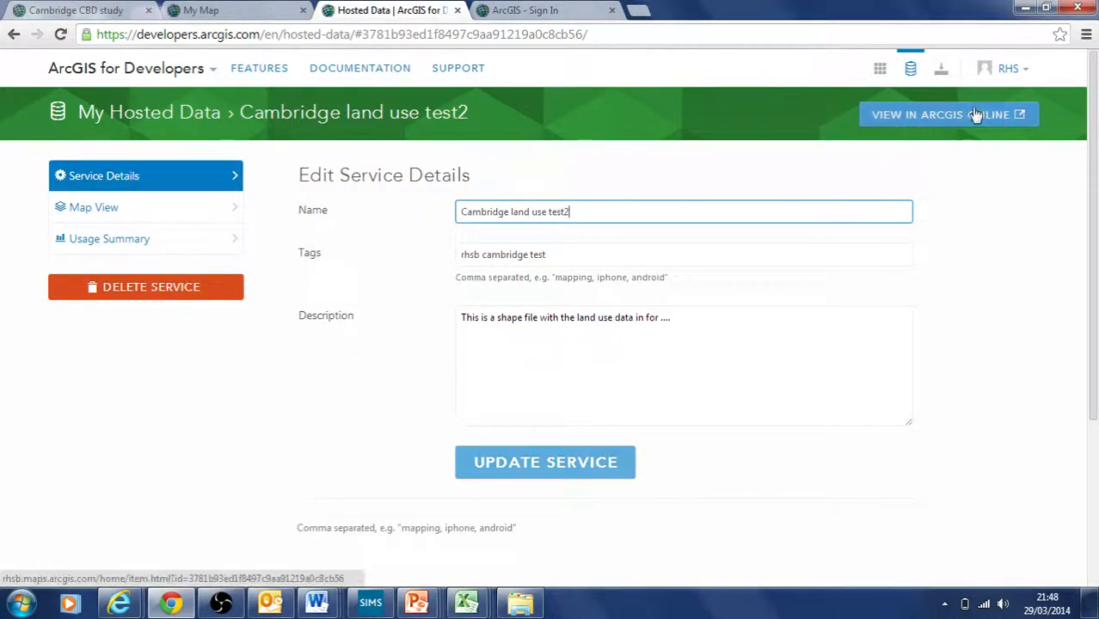
pyautogui.click(911, 69)
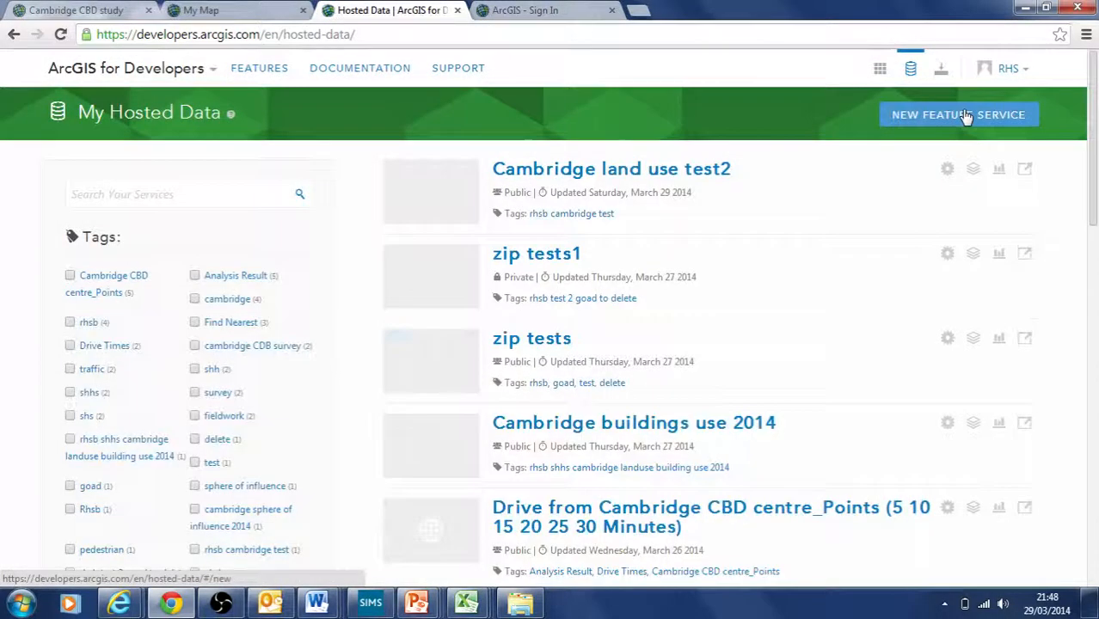
pyautogui.click(964, 116)
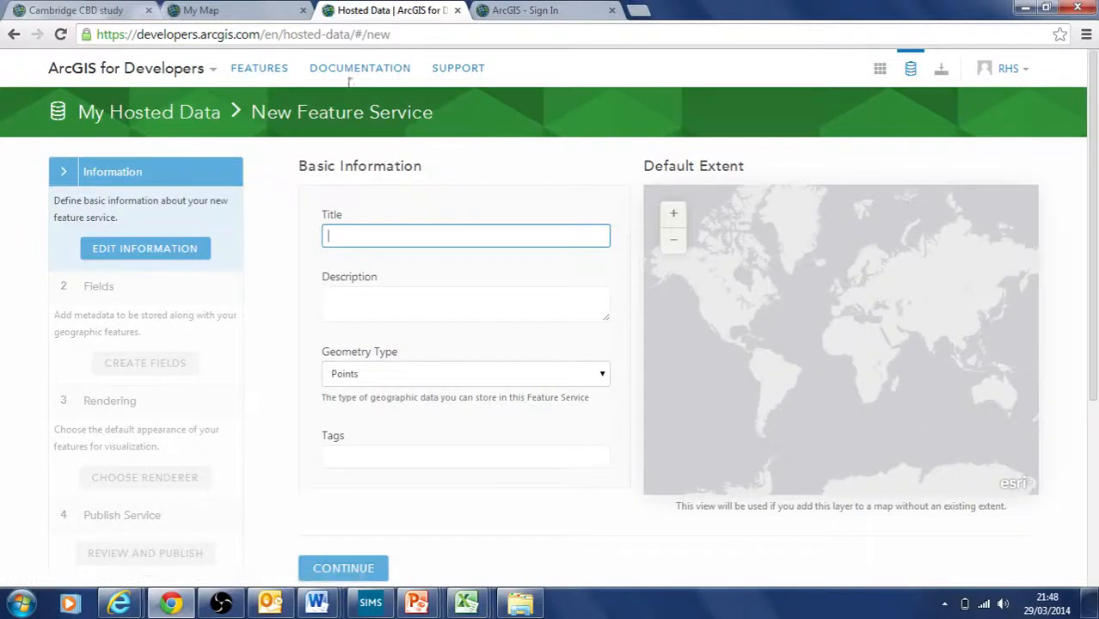
pyautogui.click(499, 11)
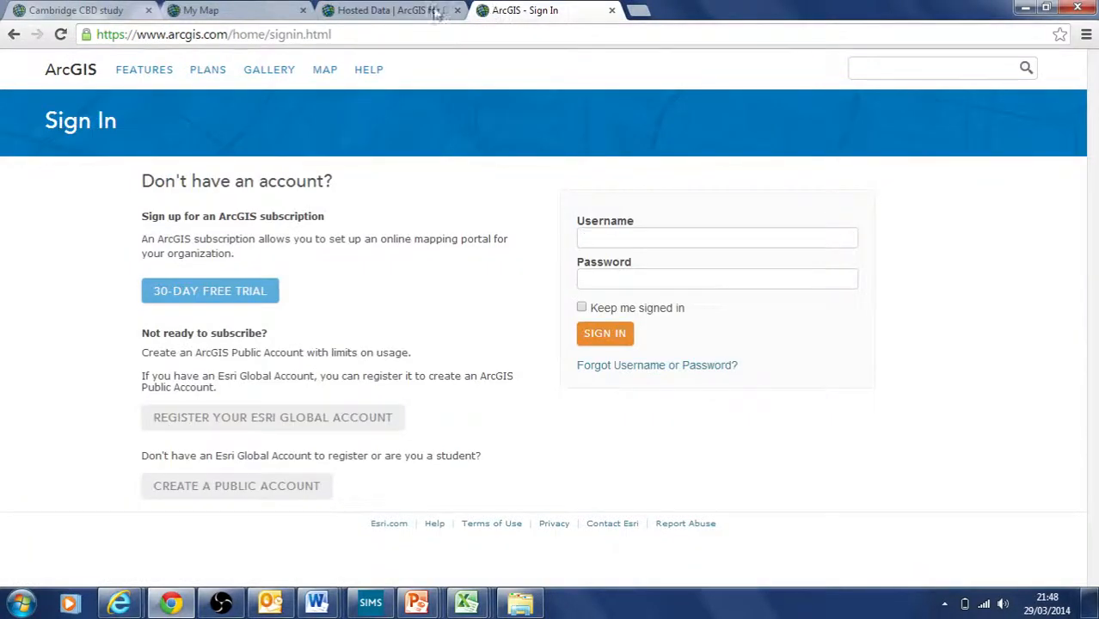
pyautogui.click(206, 10)
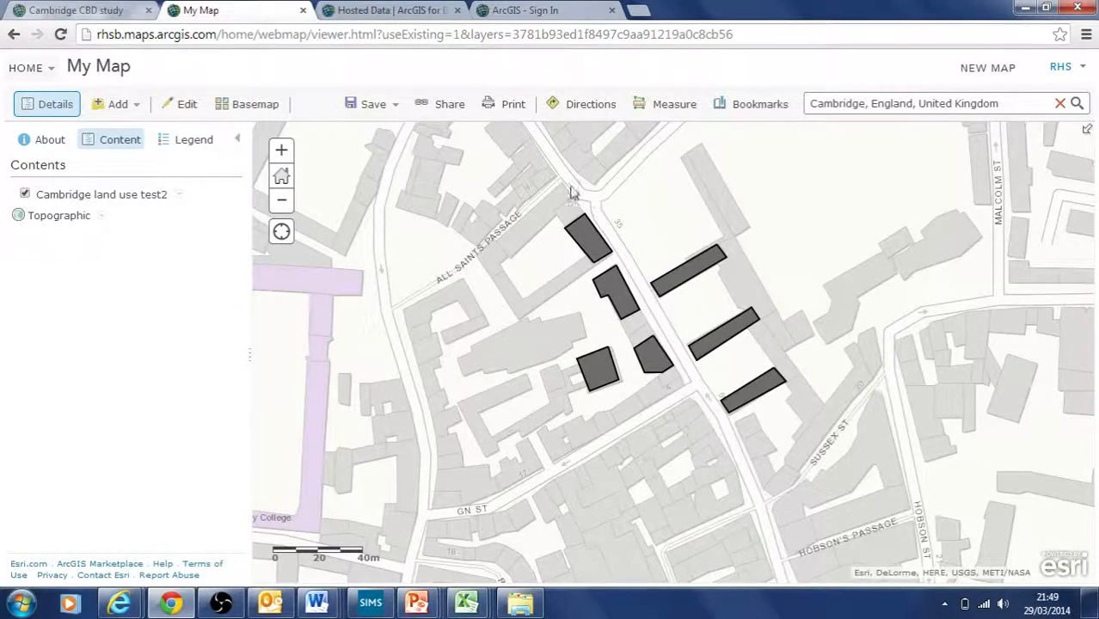
pyautogui.click(344, 10)
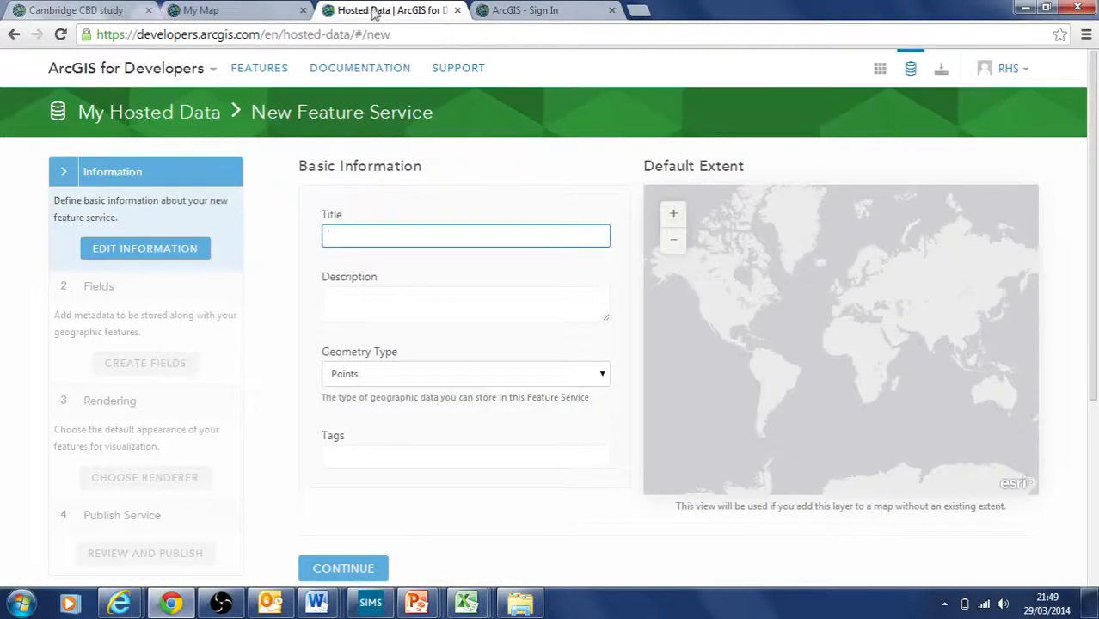
pyautogui.click(243, 9)
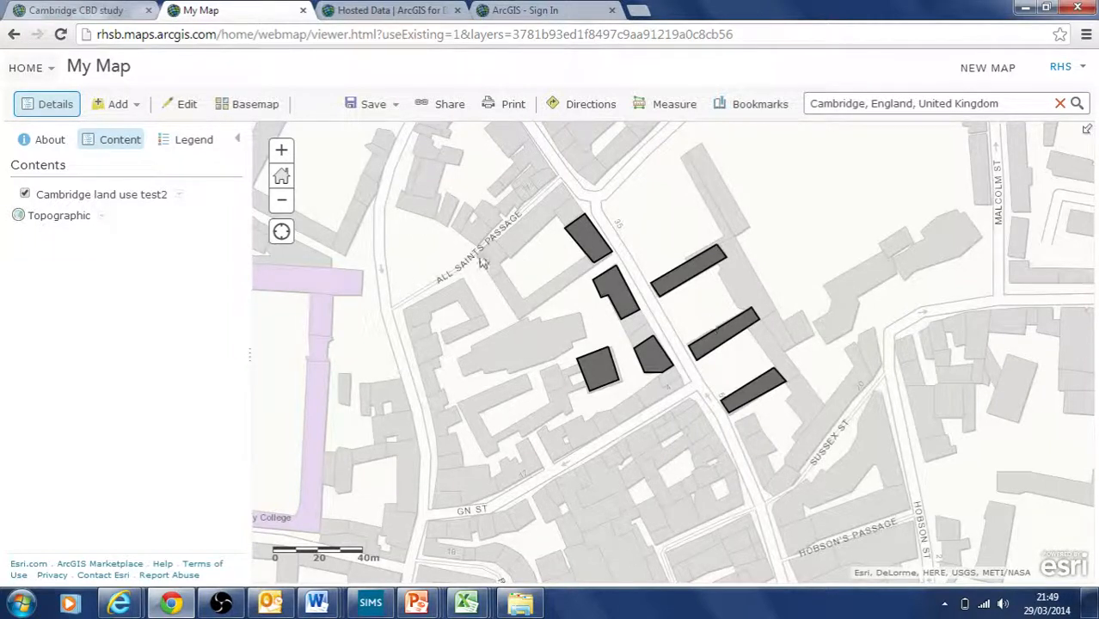
# Step: Inspect the top building's popup, highlighting its food value, Data option 1 and Rank rows, then close it
pyautogui.click(593, 247)
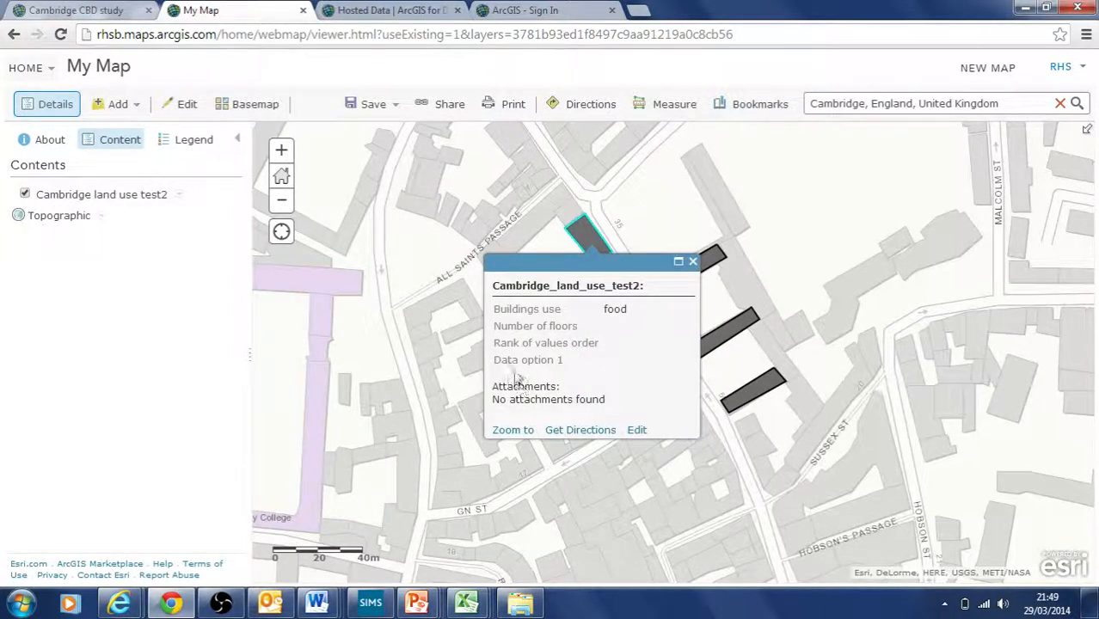
pyautogui.moveTo(495, 361); pyautogui.dragTo(569, 356)
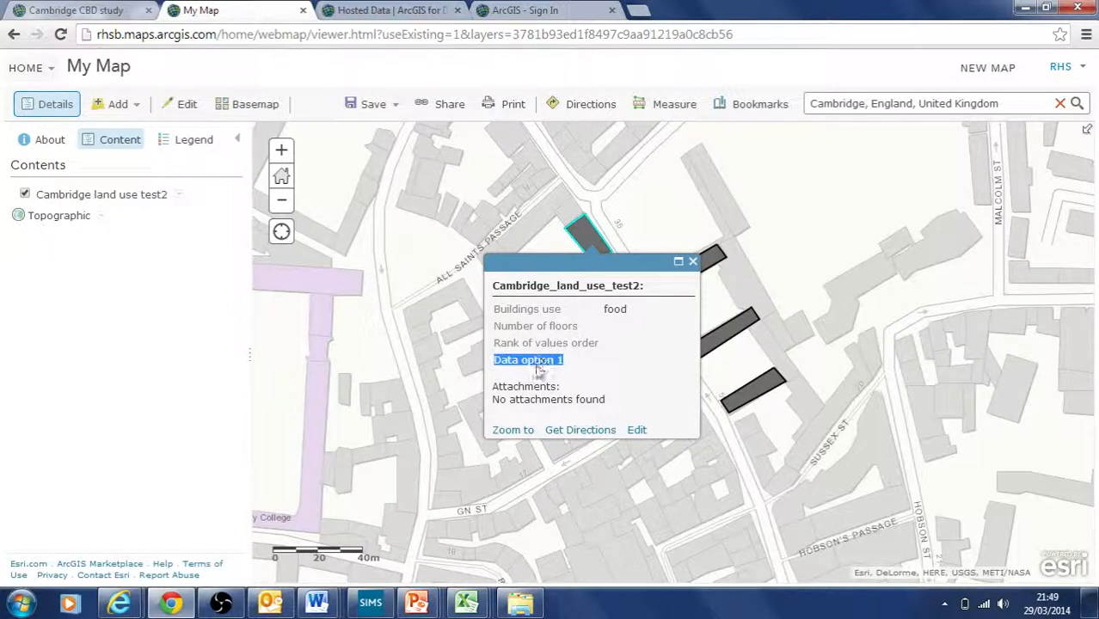
pyautogui.click(505, 362)
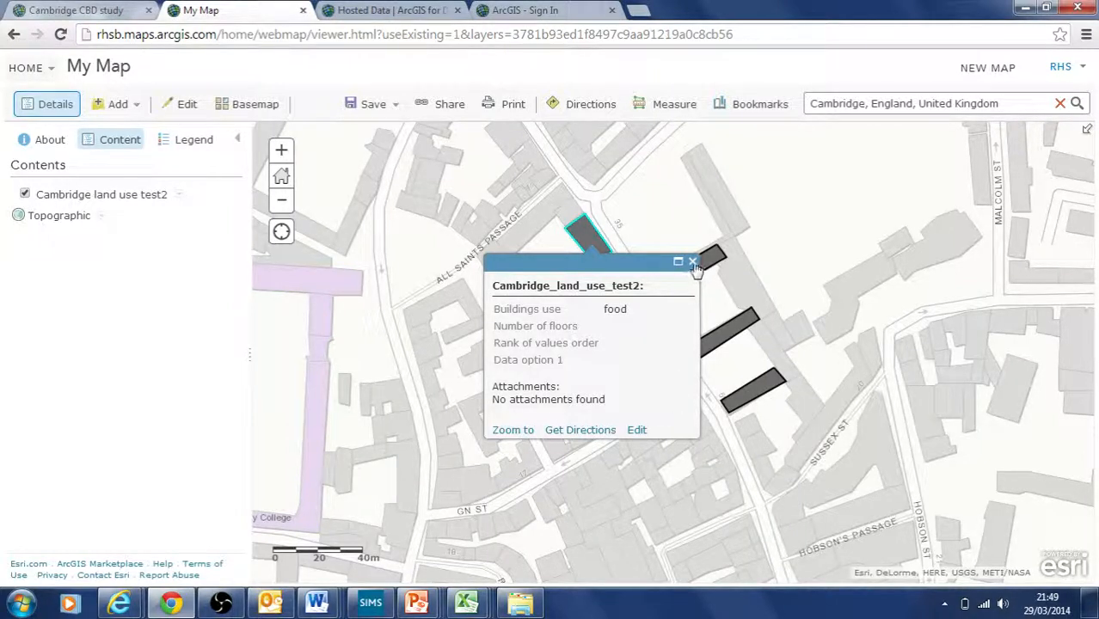
pyautogui.moveTo(508, 362); pyautogui.dragTo(570, 362)
pyautogui.click(546, 364)
pyautogui.moveTo(548, 359); pyautogui.dragTo(574, 364)
pyautogui.moveTo(534, 326); pyautogui.dragTo(574, 316)
pyautogui.click(533, 326)
pyautogui.moveTo(523, 346); pyautogui.dragTo(575, 344)
pyautogui.click(600, 355)
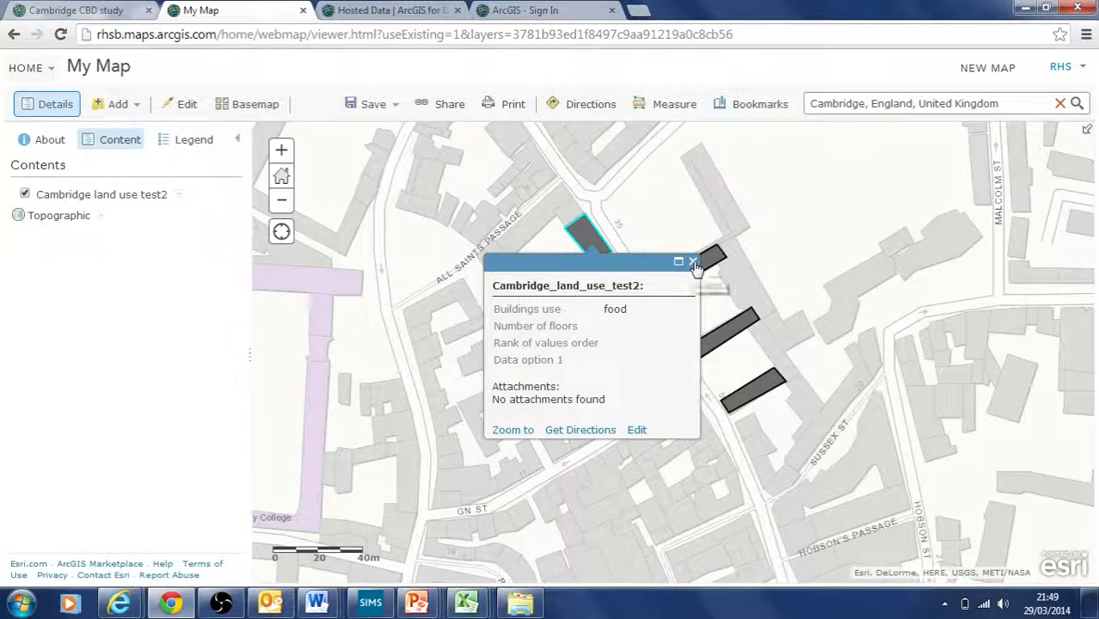
pyautogui.click(693, 262)
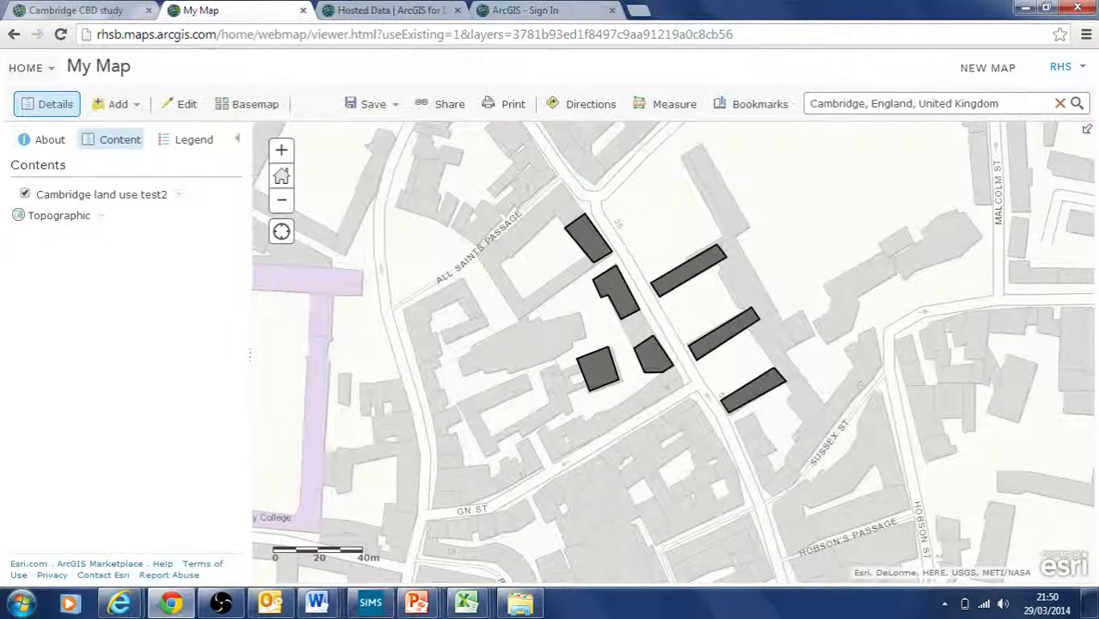
pyautogui.click(592, 245)
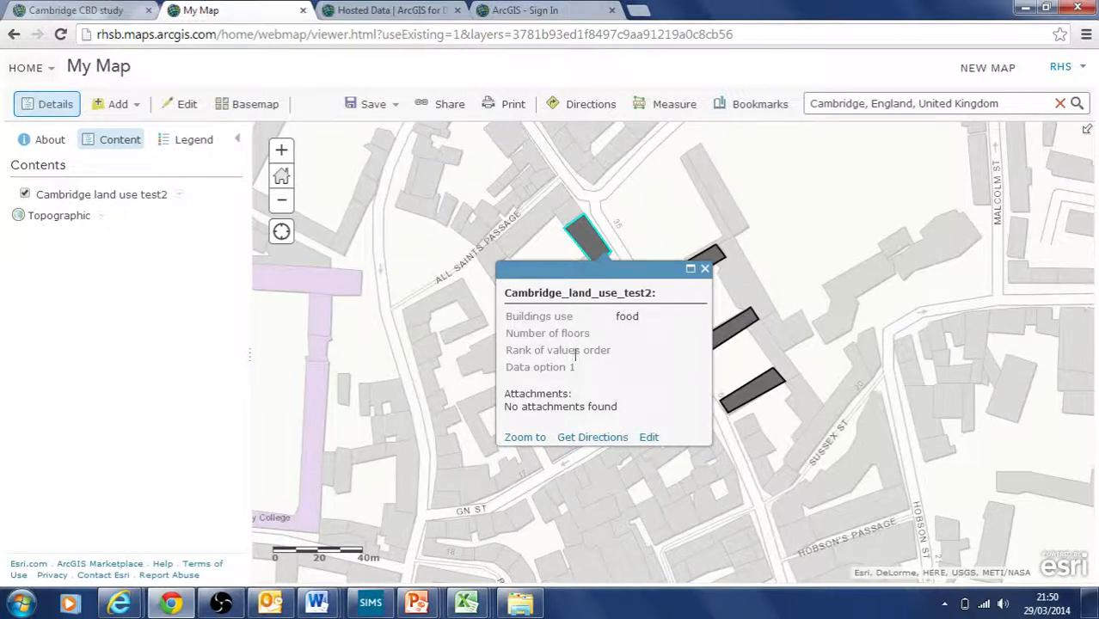
pyautogui.click(704, 268)
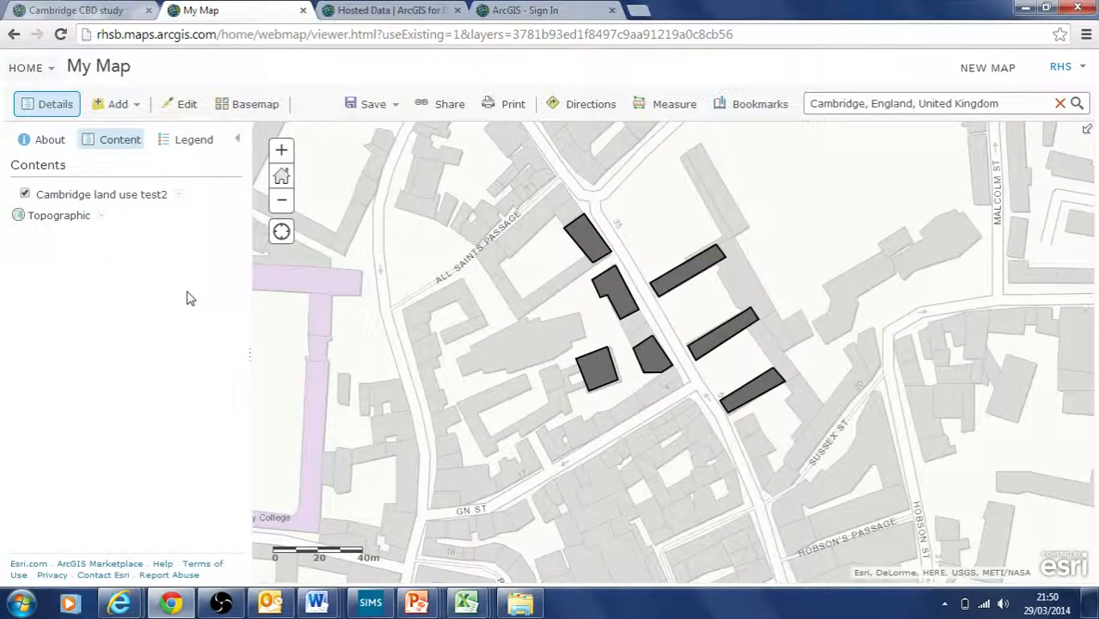
# Step: Symbolise the Cambridge land use test2 layer with Unique Symbols based on the Buildings use field
pyautogui.click(125, 149)
pyautogui.click(178, 195)
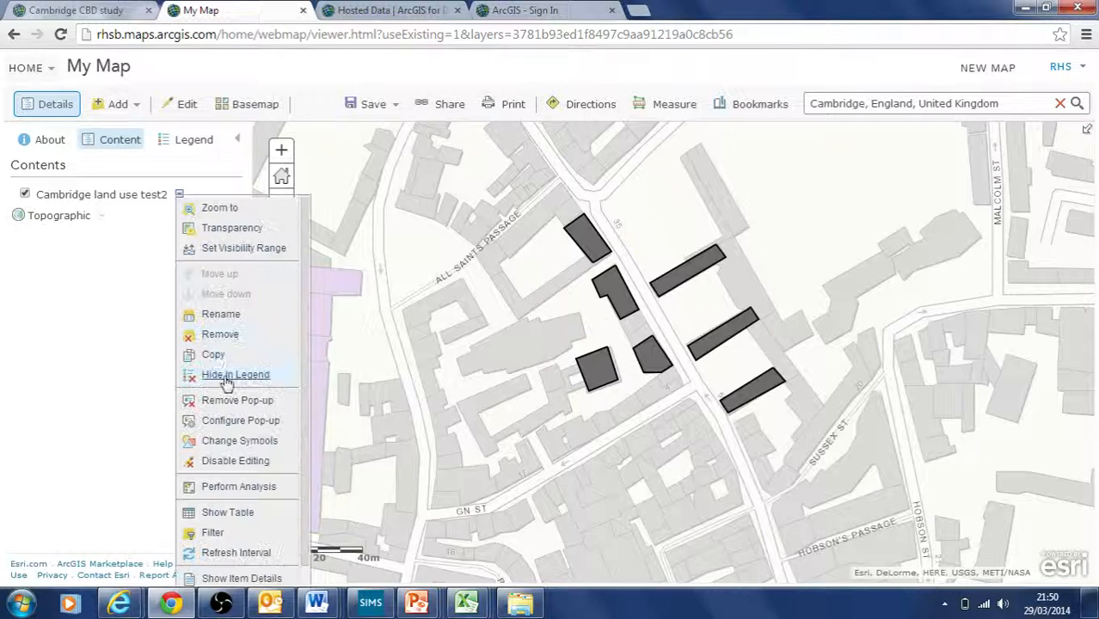
pyautogui.click(239, 445)
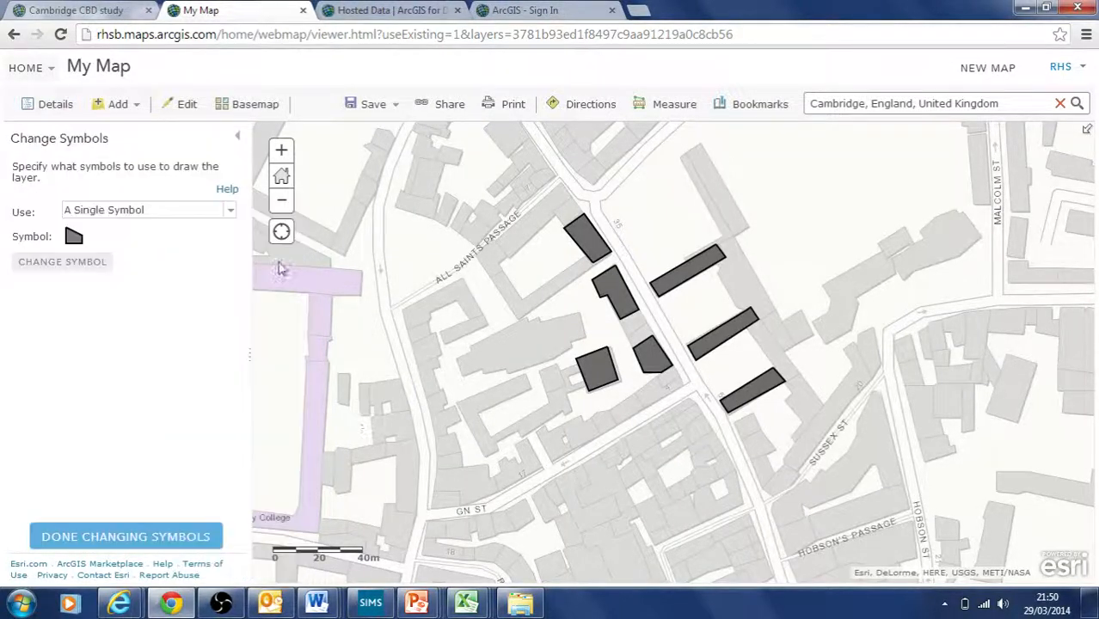
pyautogui.click(231, 211)
pyautogui.click(172, 241)
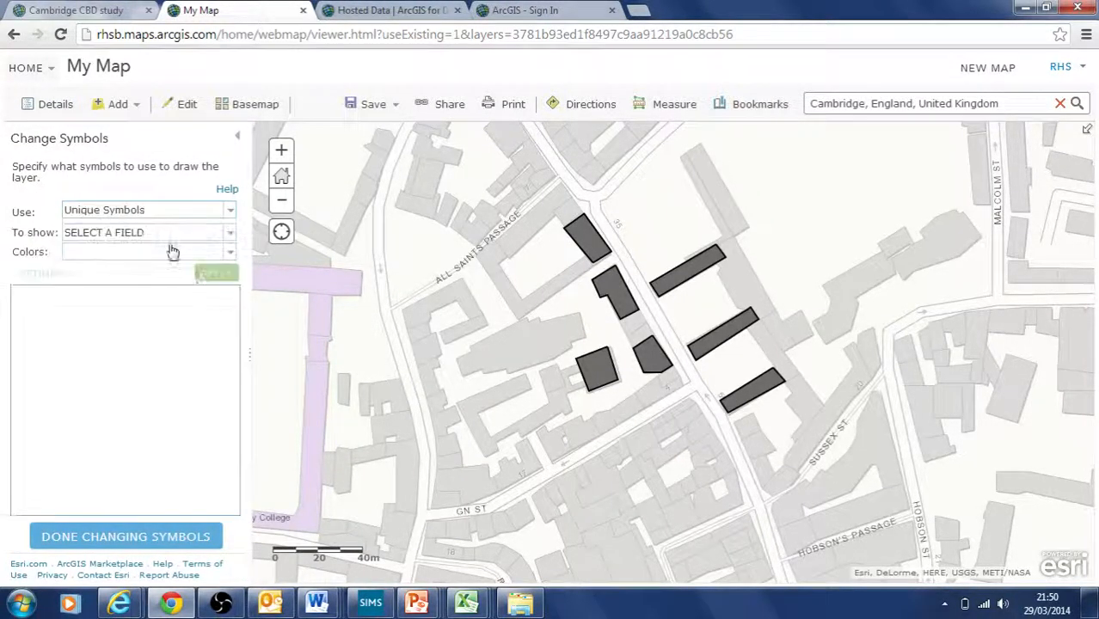
pyautogui.click(230, 234)
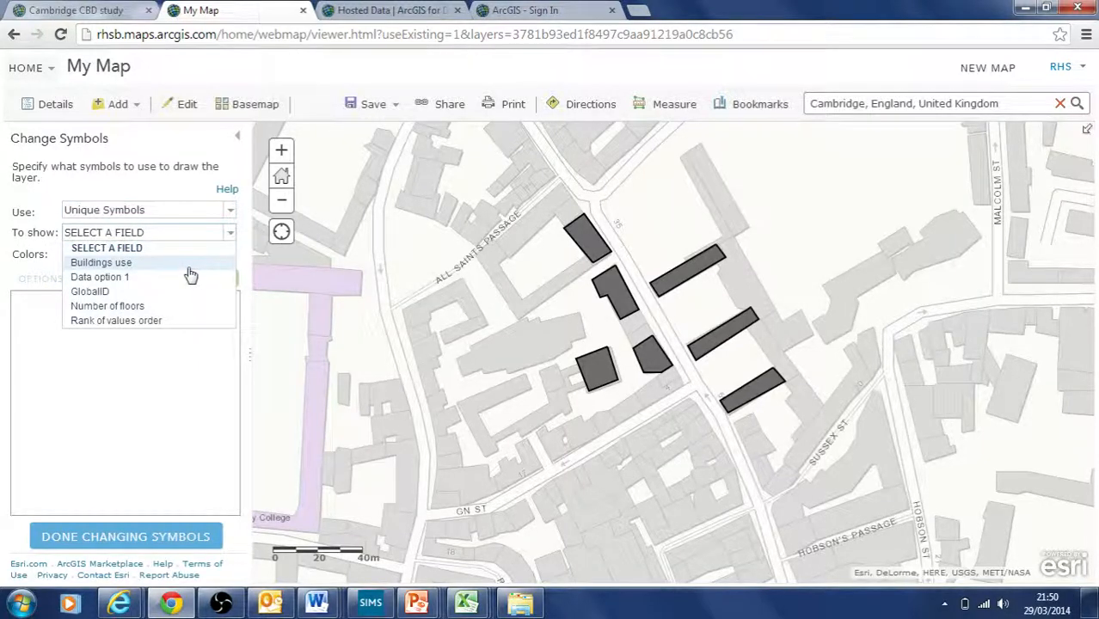
pyautogui.click(187, 266)
pyautogui.click(210, 277)
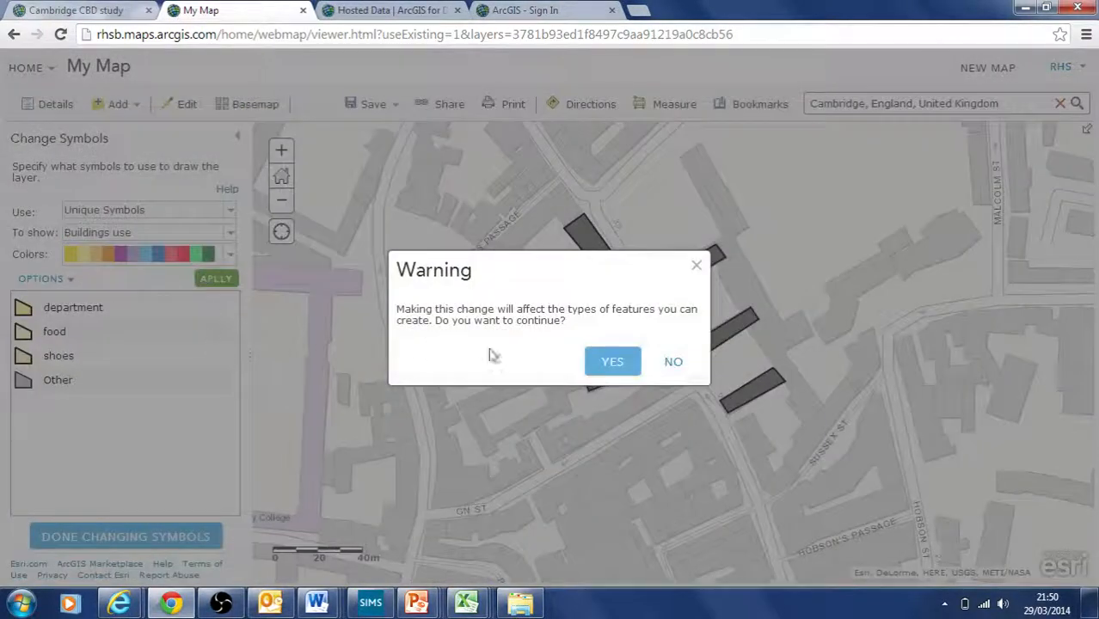
pyautogui.click(611, 362)
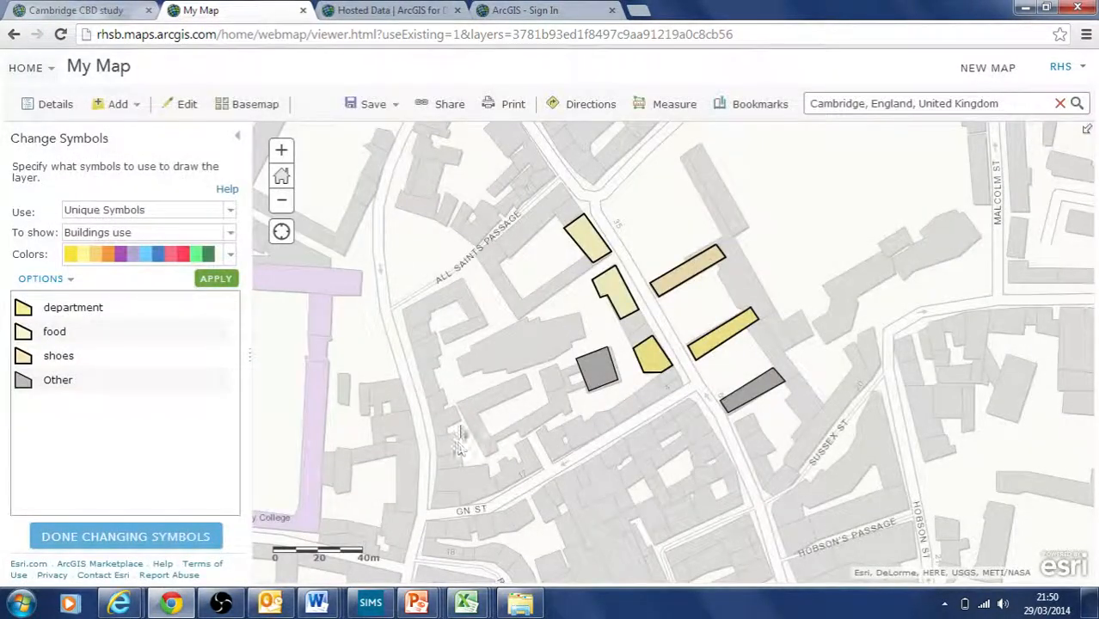
# Step: Check a grey and a yellow building's attributes, keep Buildings use, and finish changing symbols
pyautogui.click(596, 383)
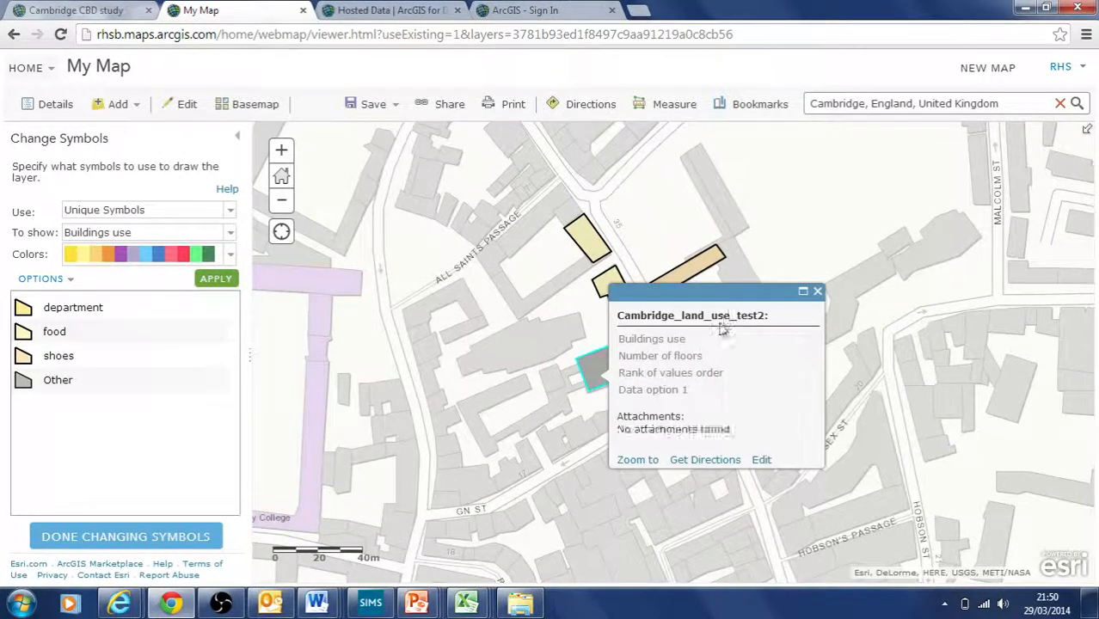
pyautogui.click(818, 294)
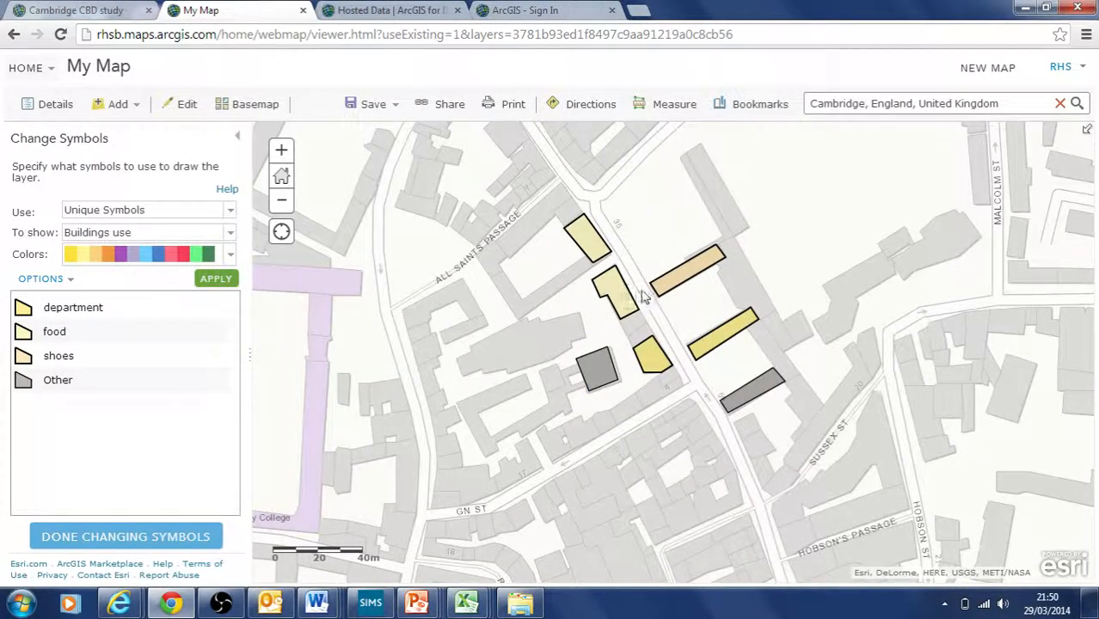
pyautogui.click(613, 288)
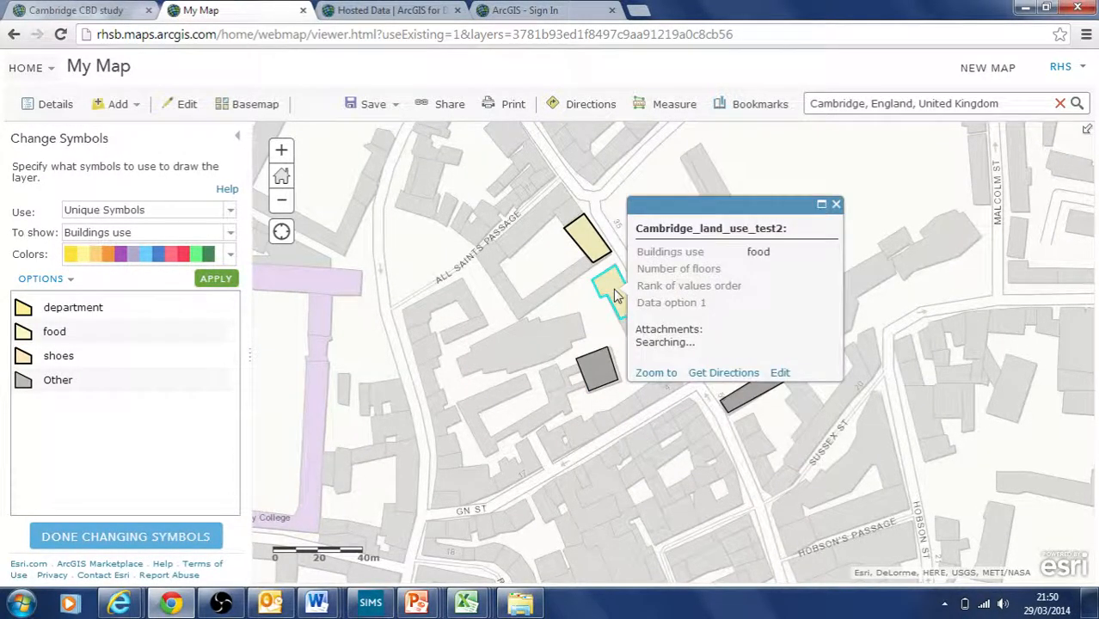
pyautogui.click(835, 206)
pyautogui.click(230, 233)
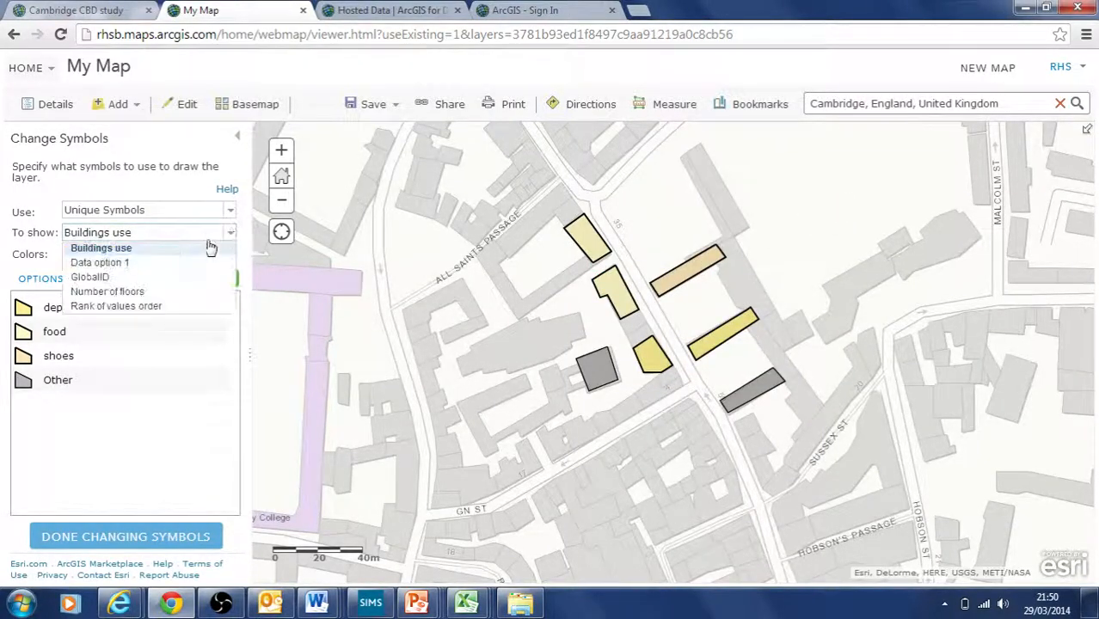
pyautogui.click(507, 387)
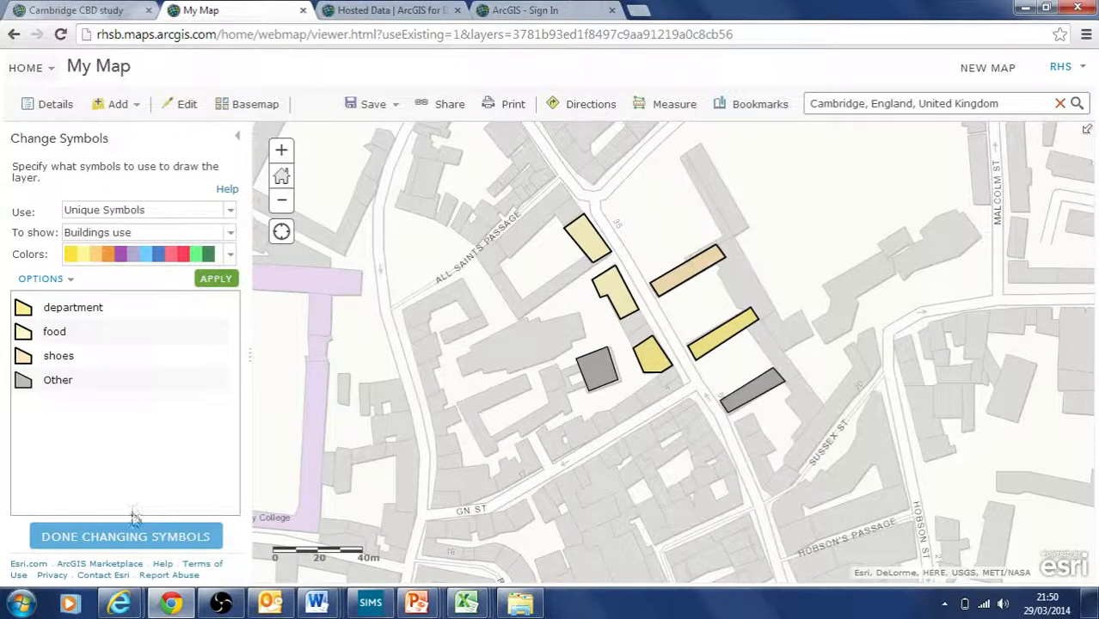
pyautogui.click(135, 537)
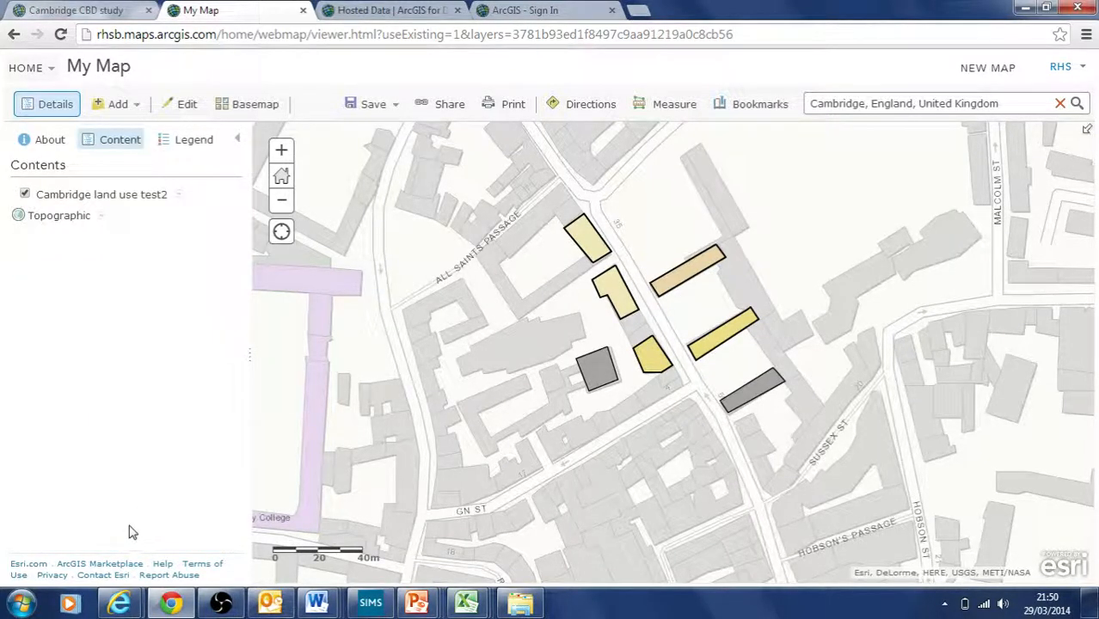
# Step: Save the map as a new item titled 'test', with tag 'test' and summary 'test'
pyautogui.click(391, 110)
pyautogui.click(379, 158)
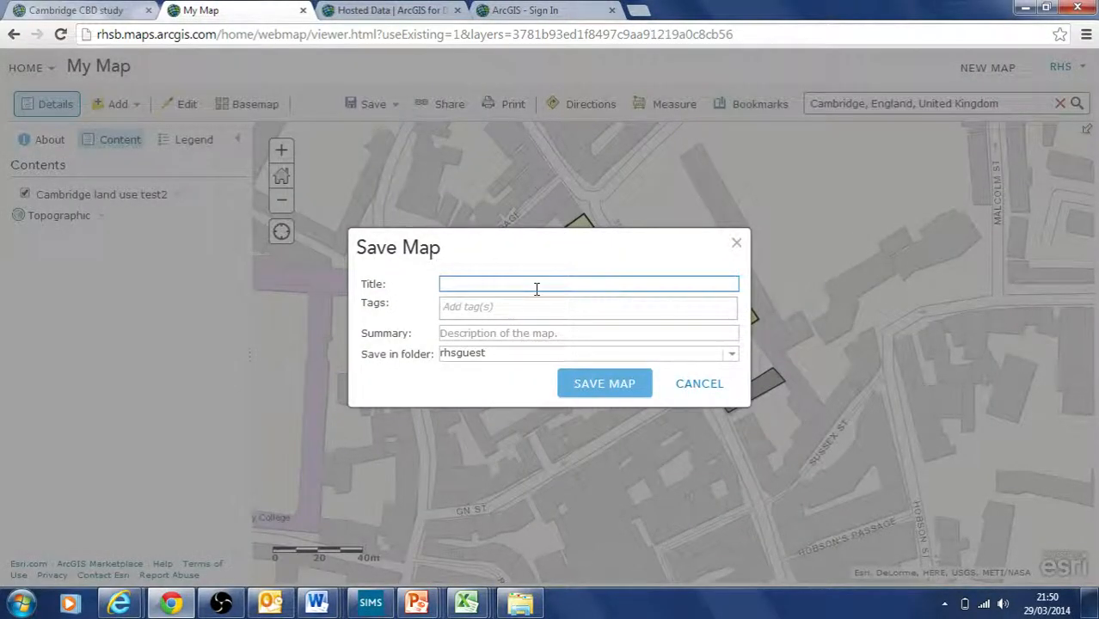
pyautogui.click(516, 309)
pyautogui.write('test')
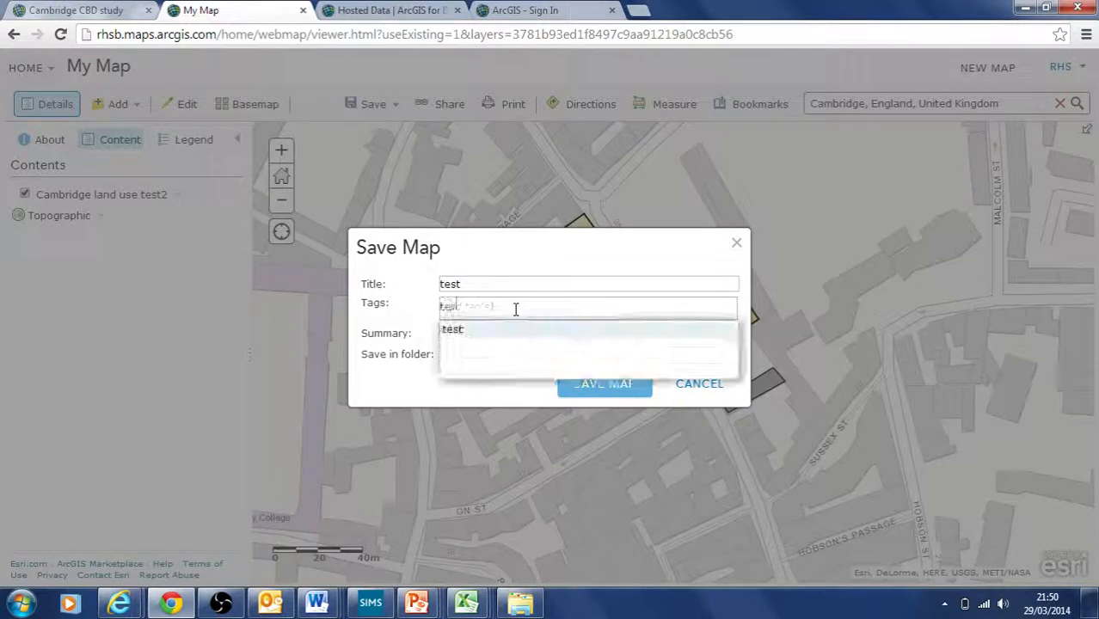
pyautogui.click(399, 386)
pyautogui.click(443, 333)
pyautogui.write('test,')
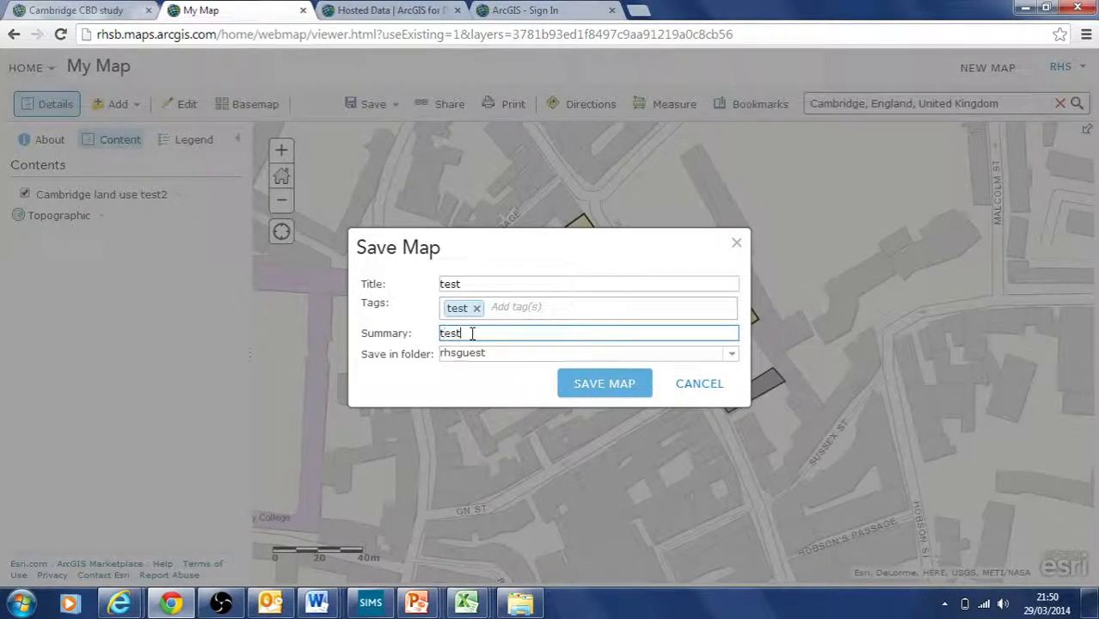
# Step: Save the map into the test folder and bring up its sharing options
pyautogui.click(732, 356)
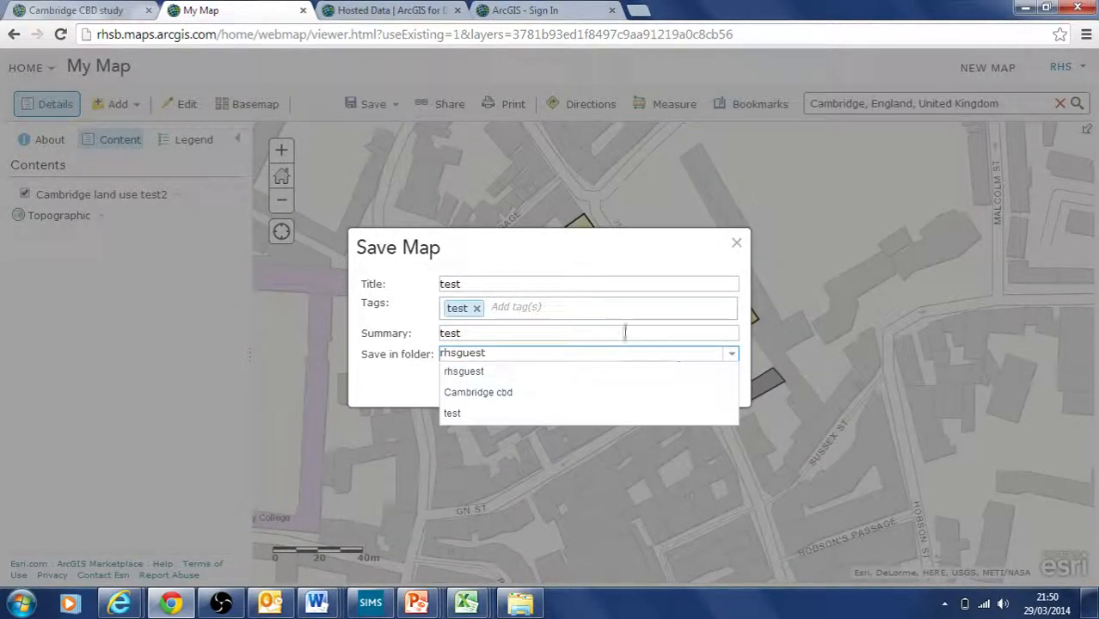
pyautogui.click(540, 411)
pyautogui.click(587, 386)
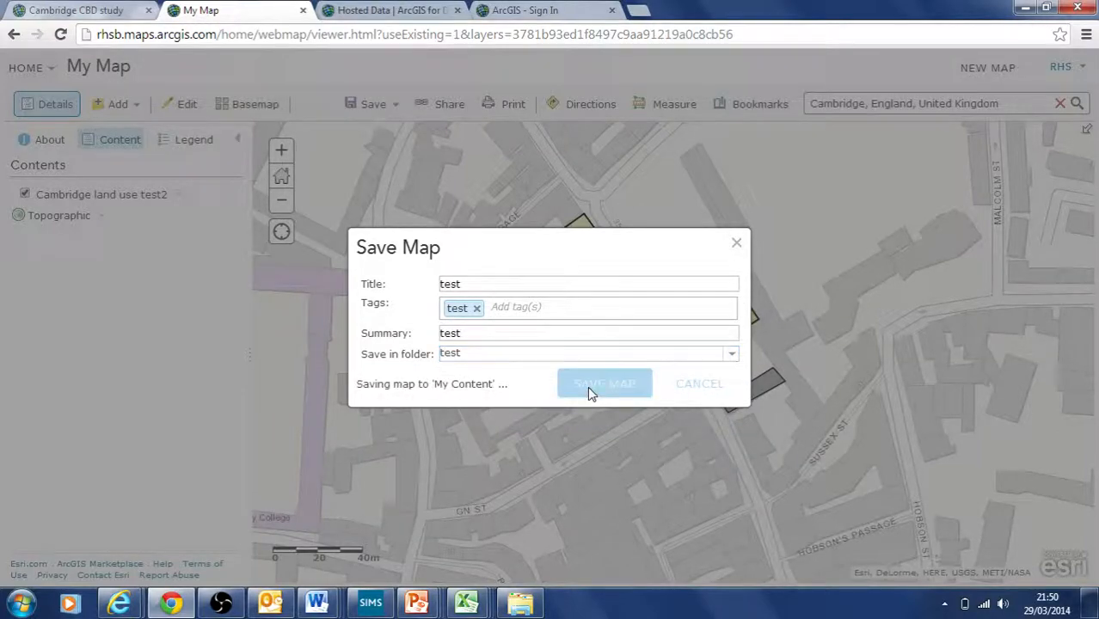
pyautogui.click(442, 104)
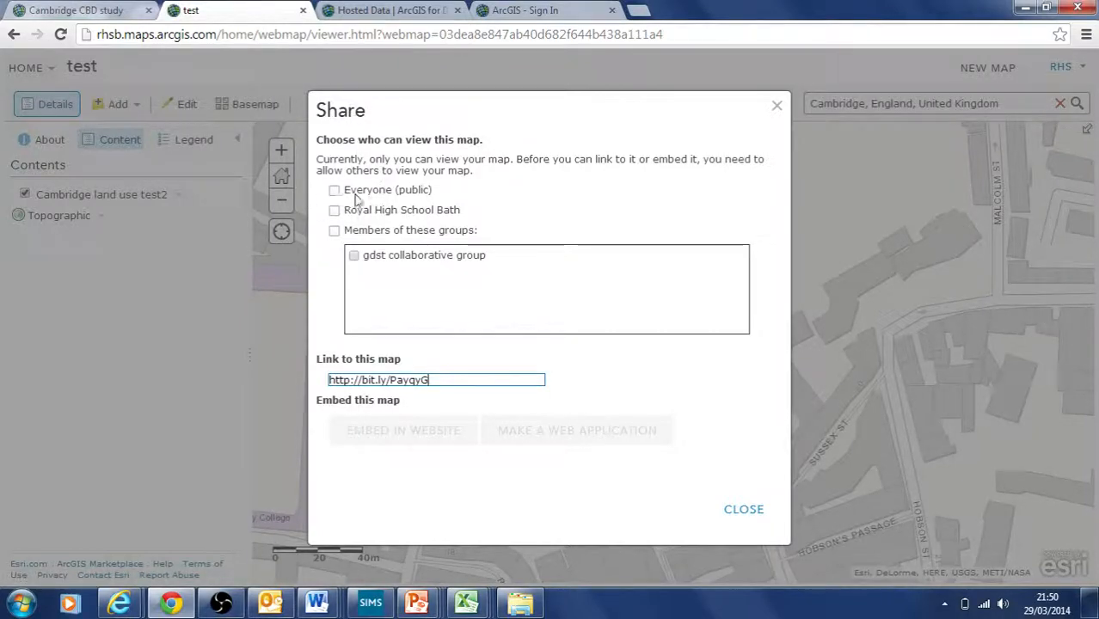
# Step: Share the test map with Royal High School Bath only, leaving Everyone unchecked
pyautogui.moveTo(655, 108); pyautogui.dragTo(404, 117)
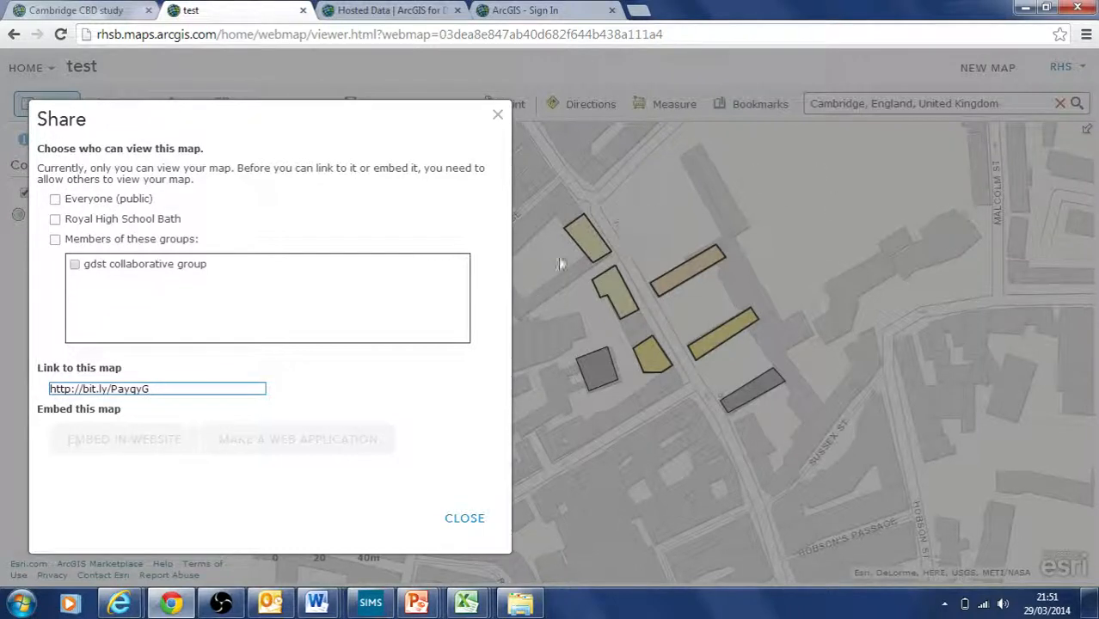
pyautogui.click(55, 199)
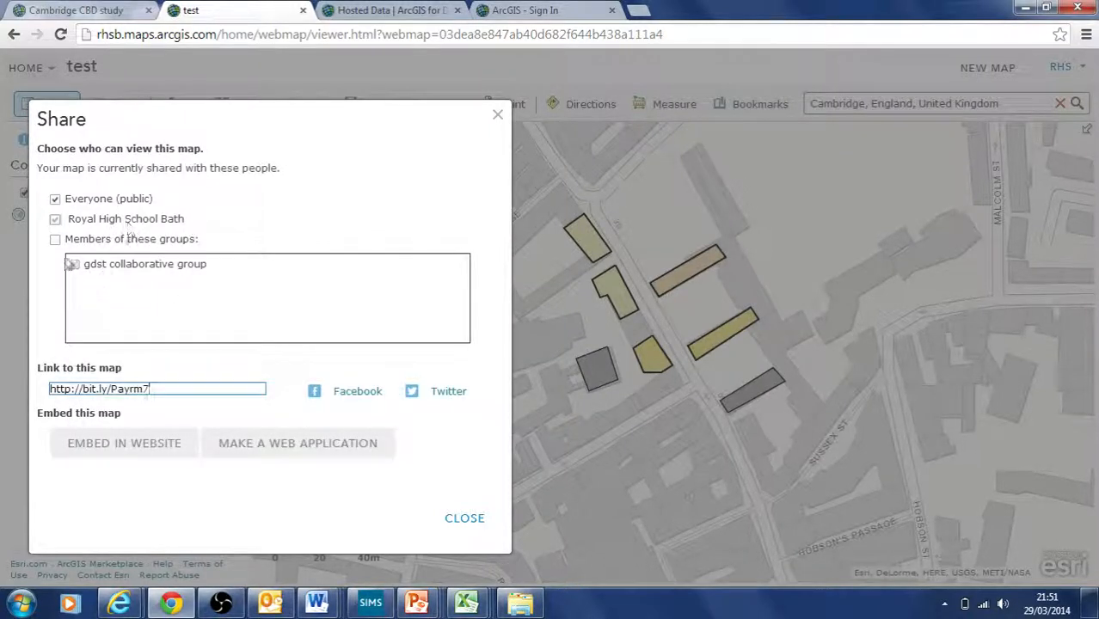
pyautogui.click(55, 200)
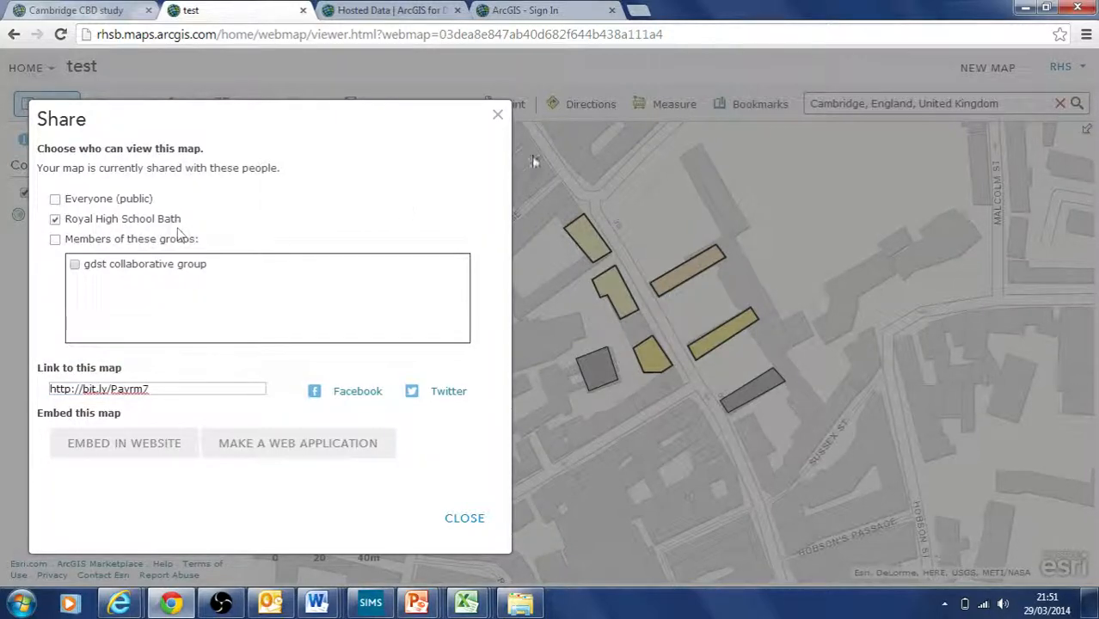
# Step: Close the sharing options, then view and dismiss the orange shoes building's attribute popup
pyautogui.click(466, 521)
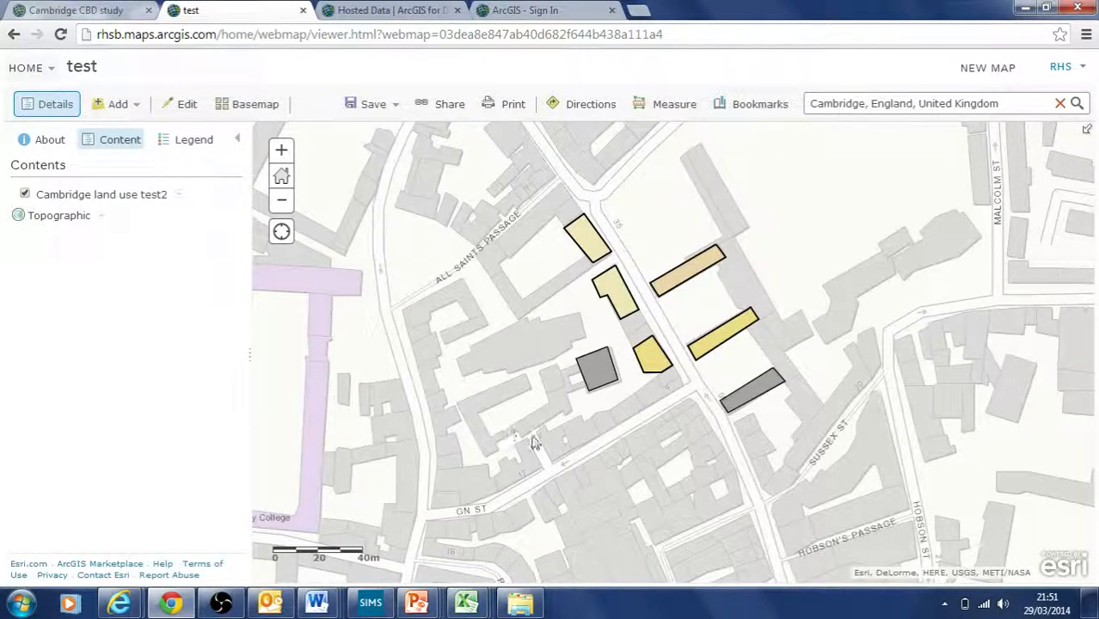
pyautogui.click(688, 277)
pyautogui.click(909, 188)
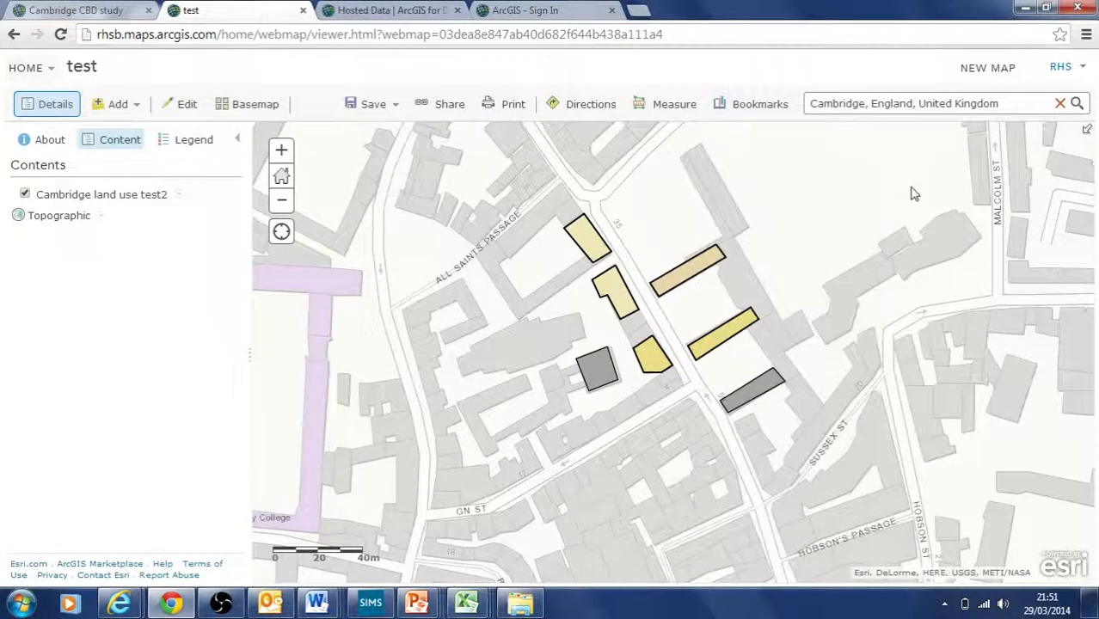